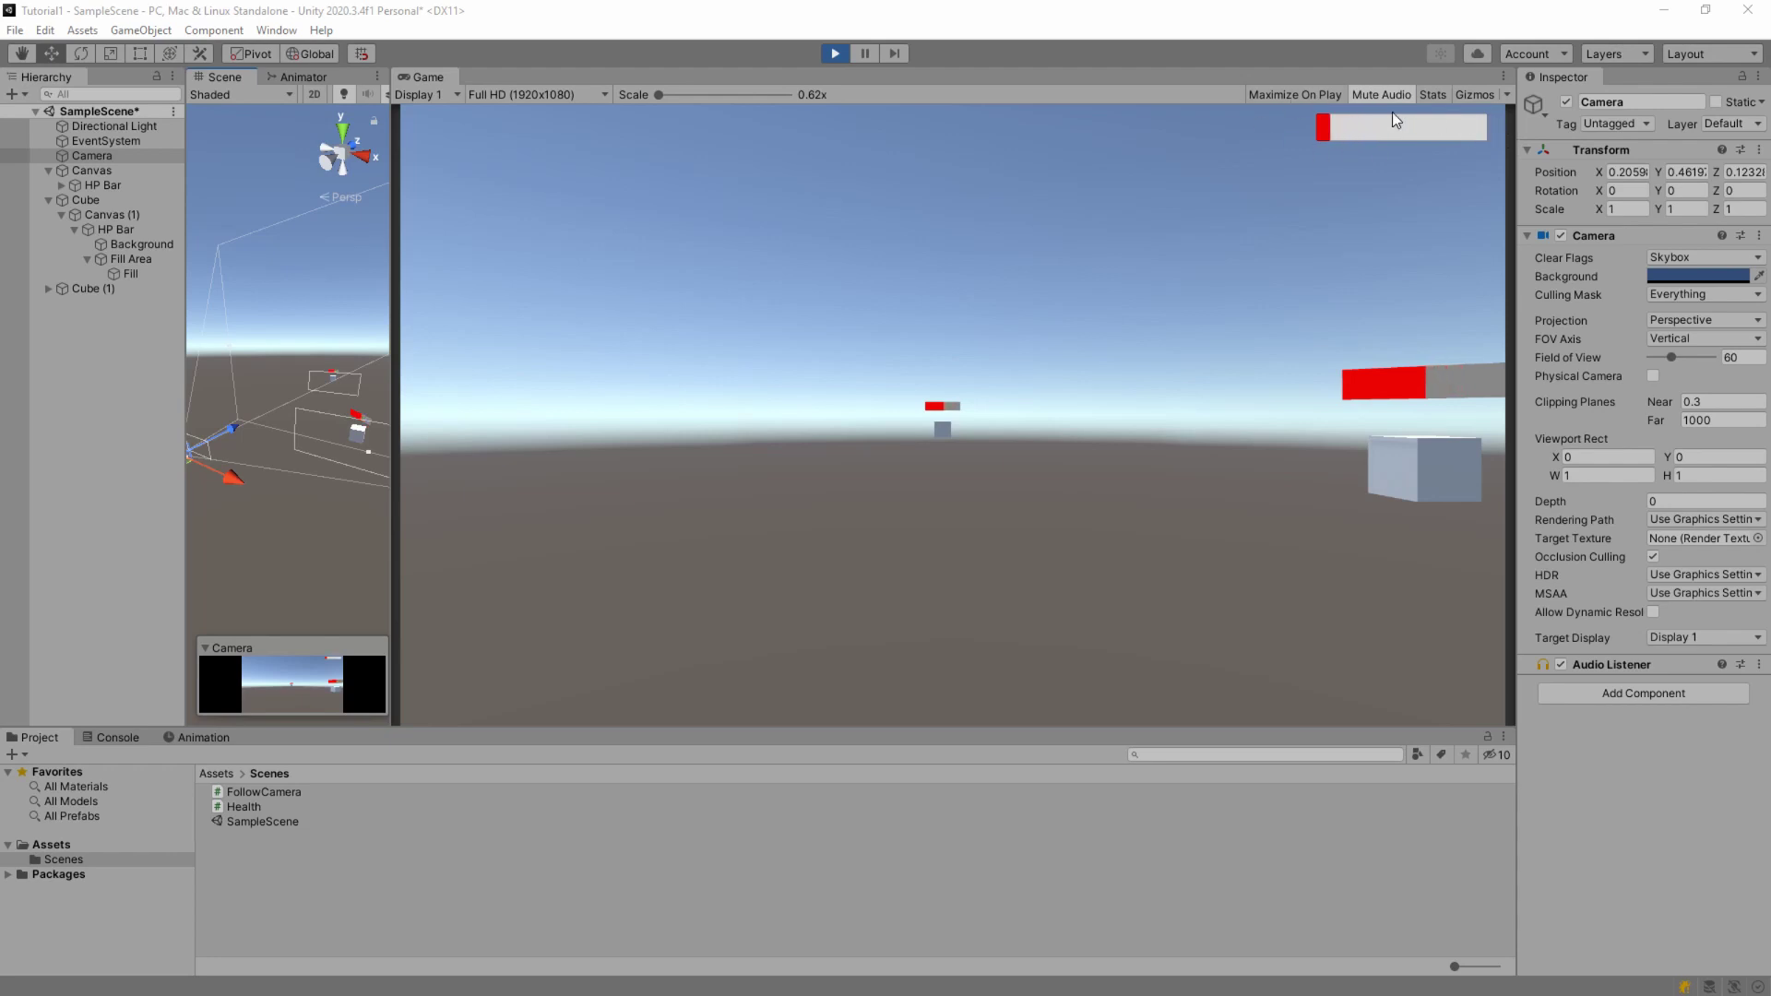
- Test the health bars in play mode by changing the screen bar's value and moving and tilting the camera, and stop play mode
drag(1300, 124, 1483, 125)
drag(400, 380, 1252, 415)
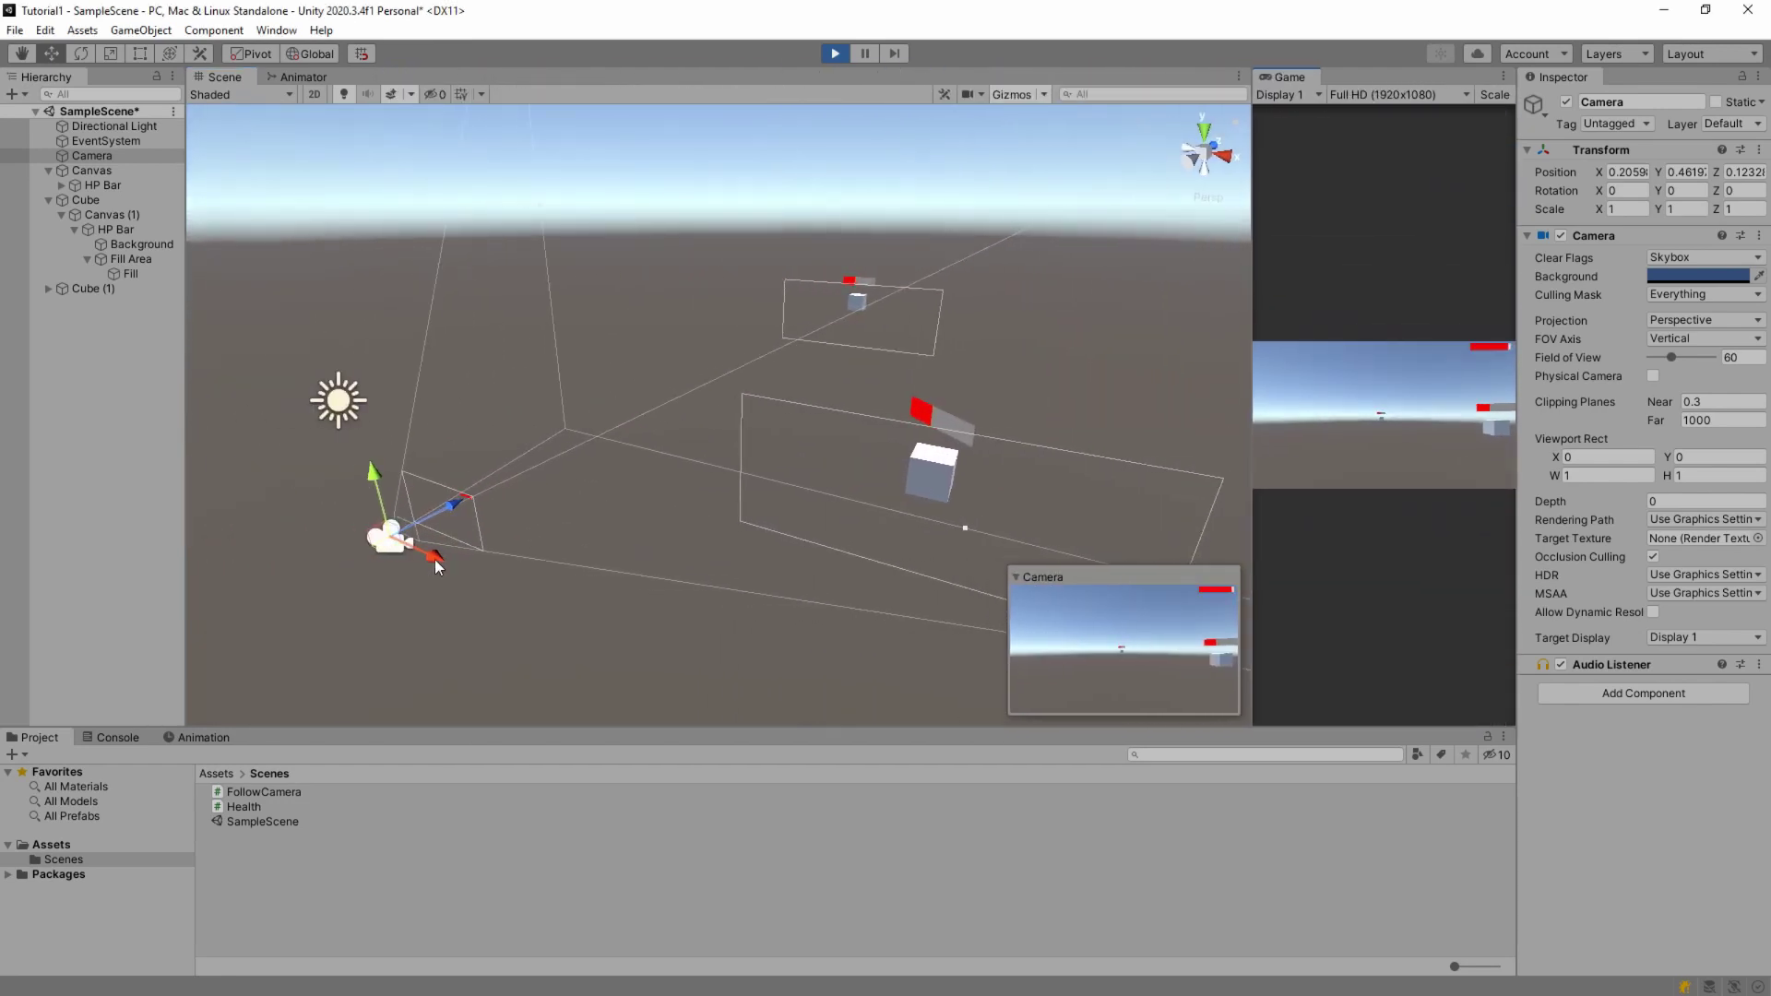
drag(373, 483, 374, 124)
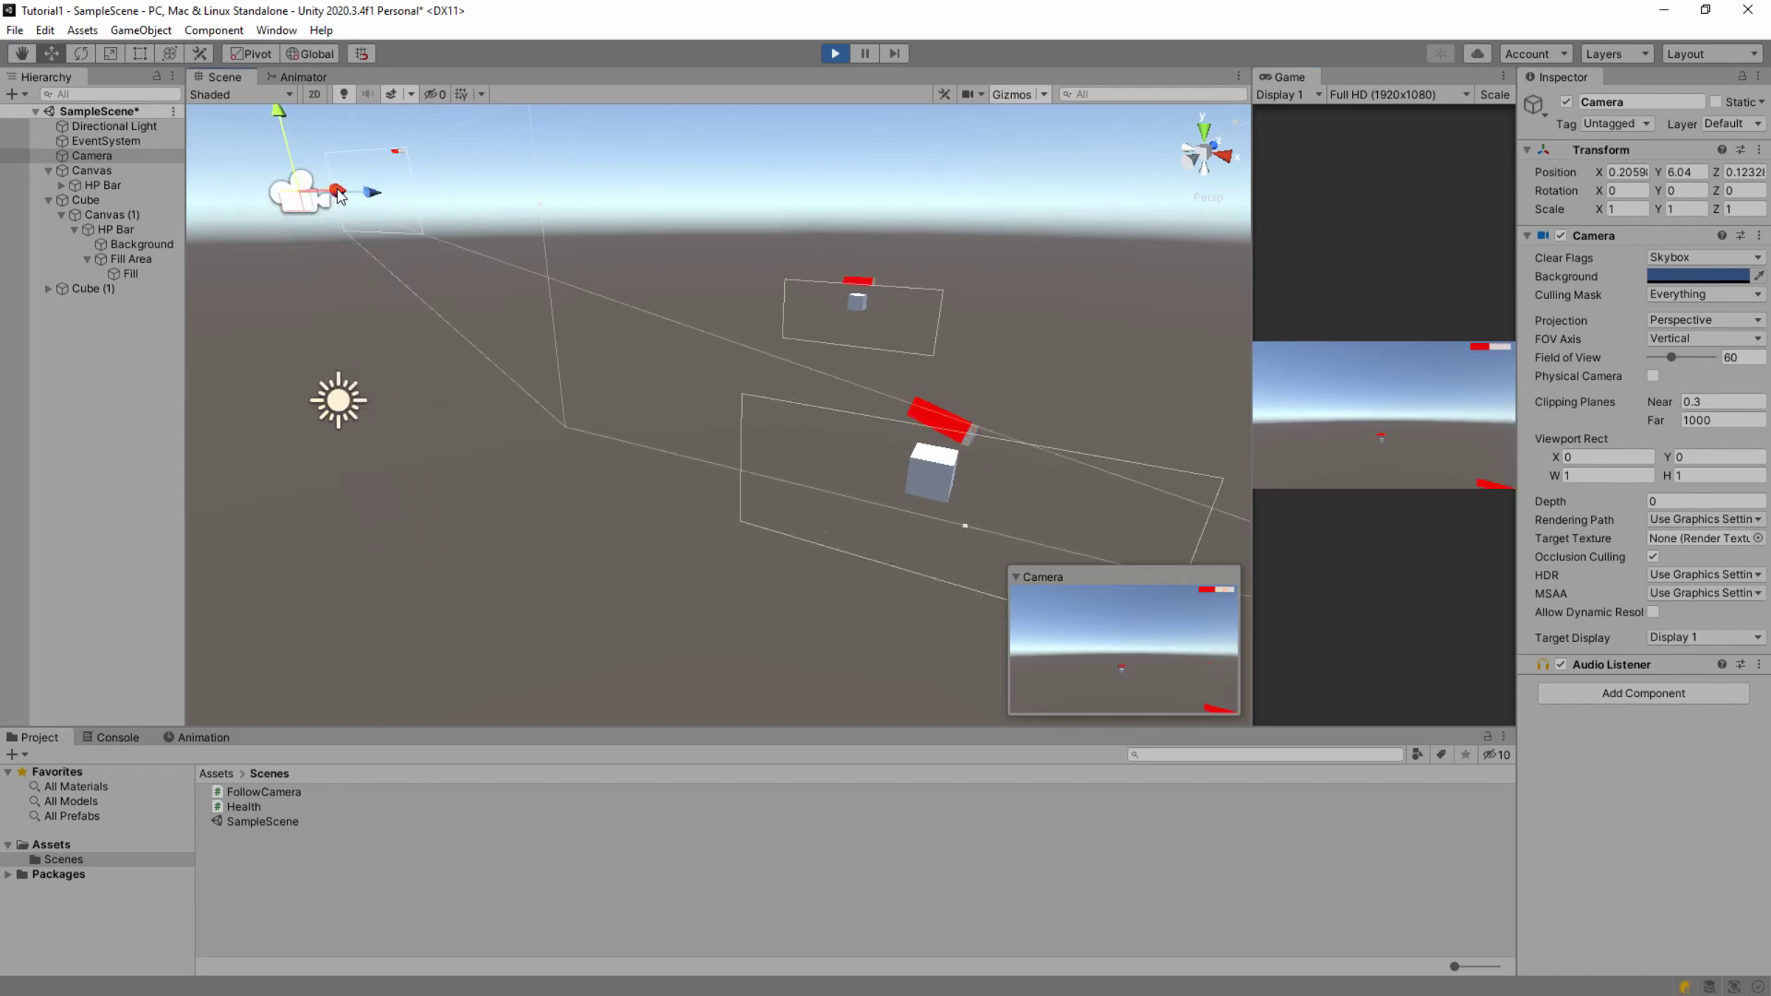
drag(340, 194, 717, 334)
drag(656, 120, 828, 251)
key(e)
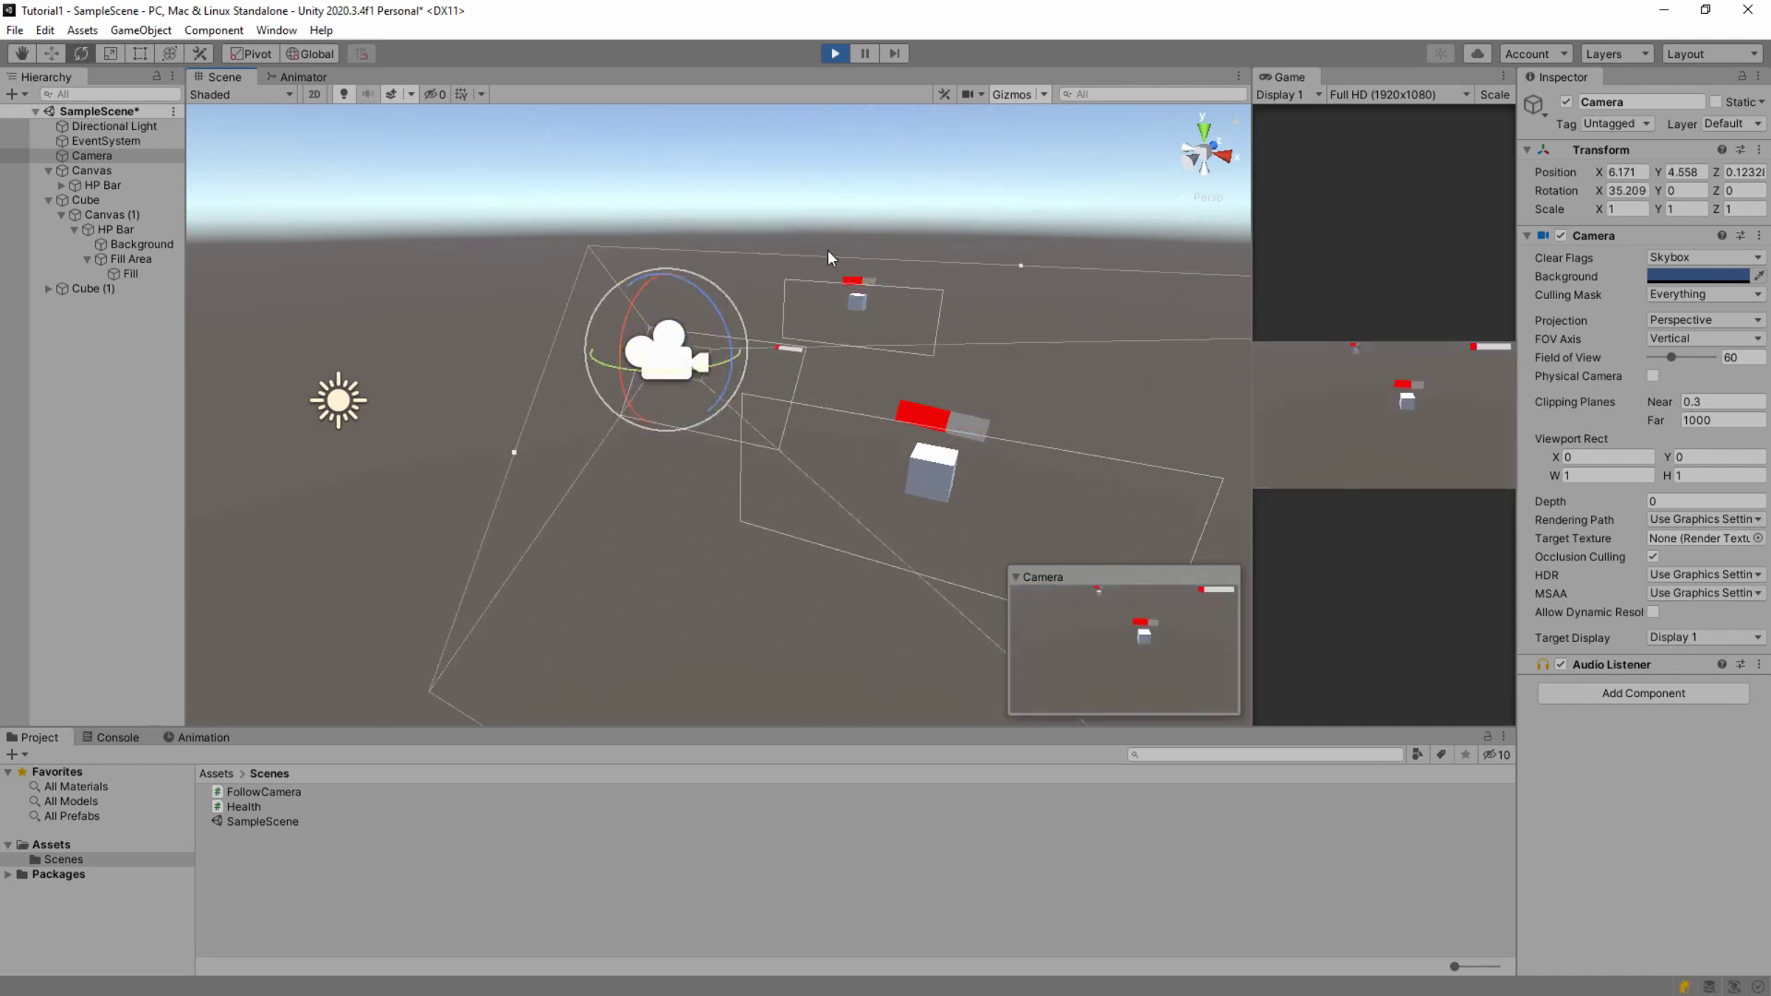
click(836, 53)
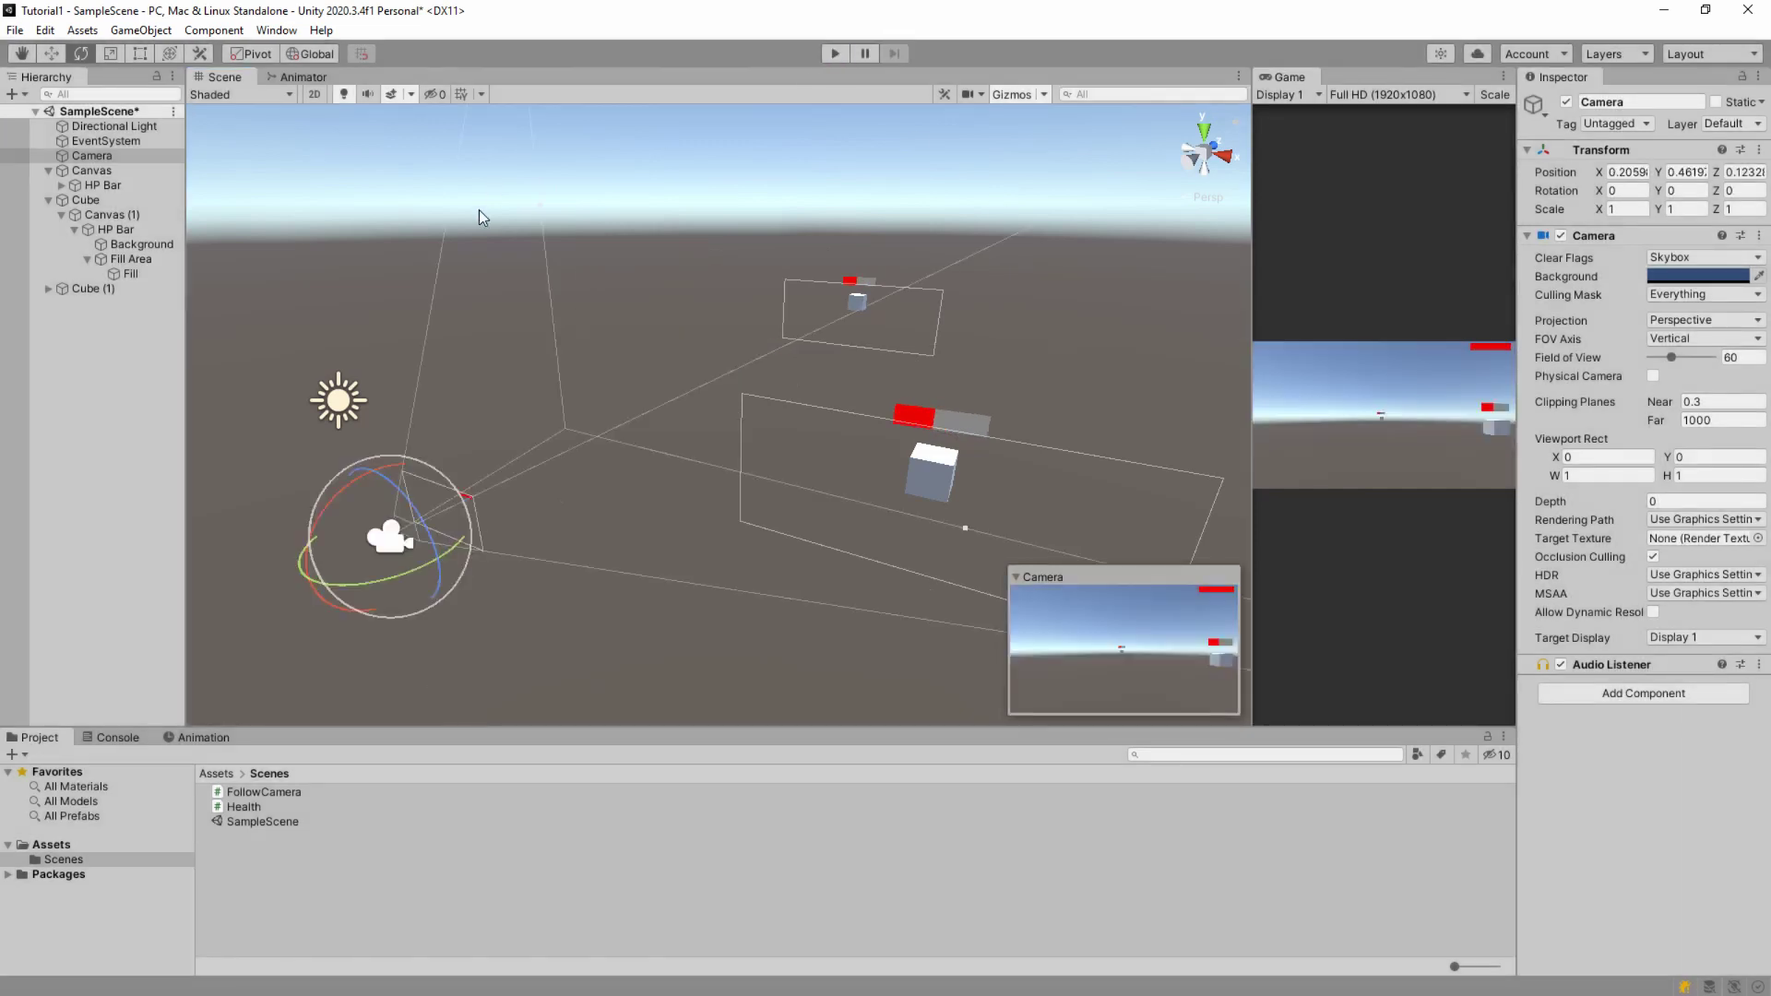
- Collapse the Canvas and Cube hierarchies and add a UI Slider to the scene
click(82, 166)
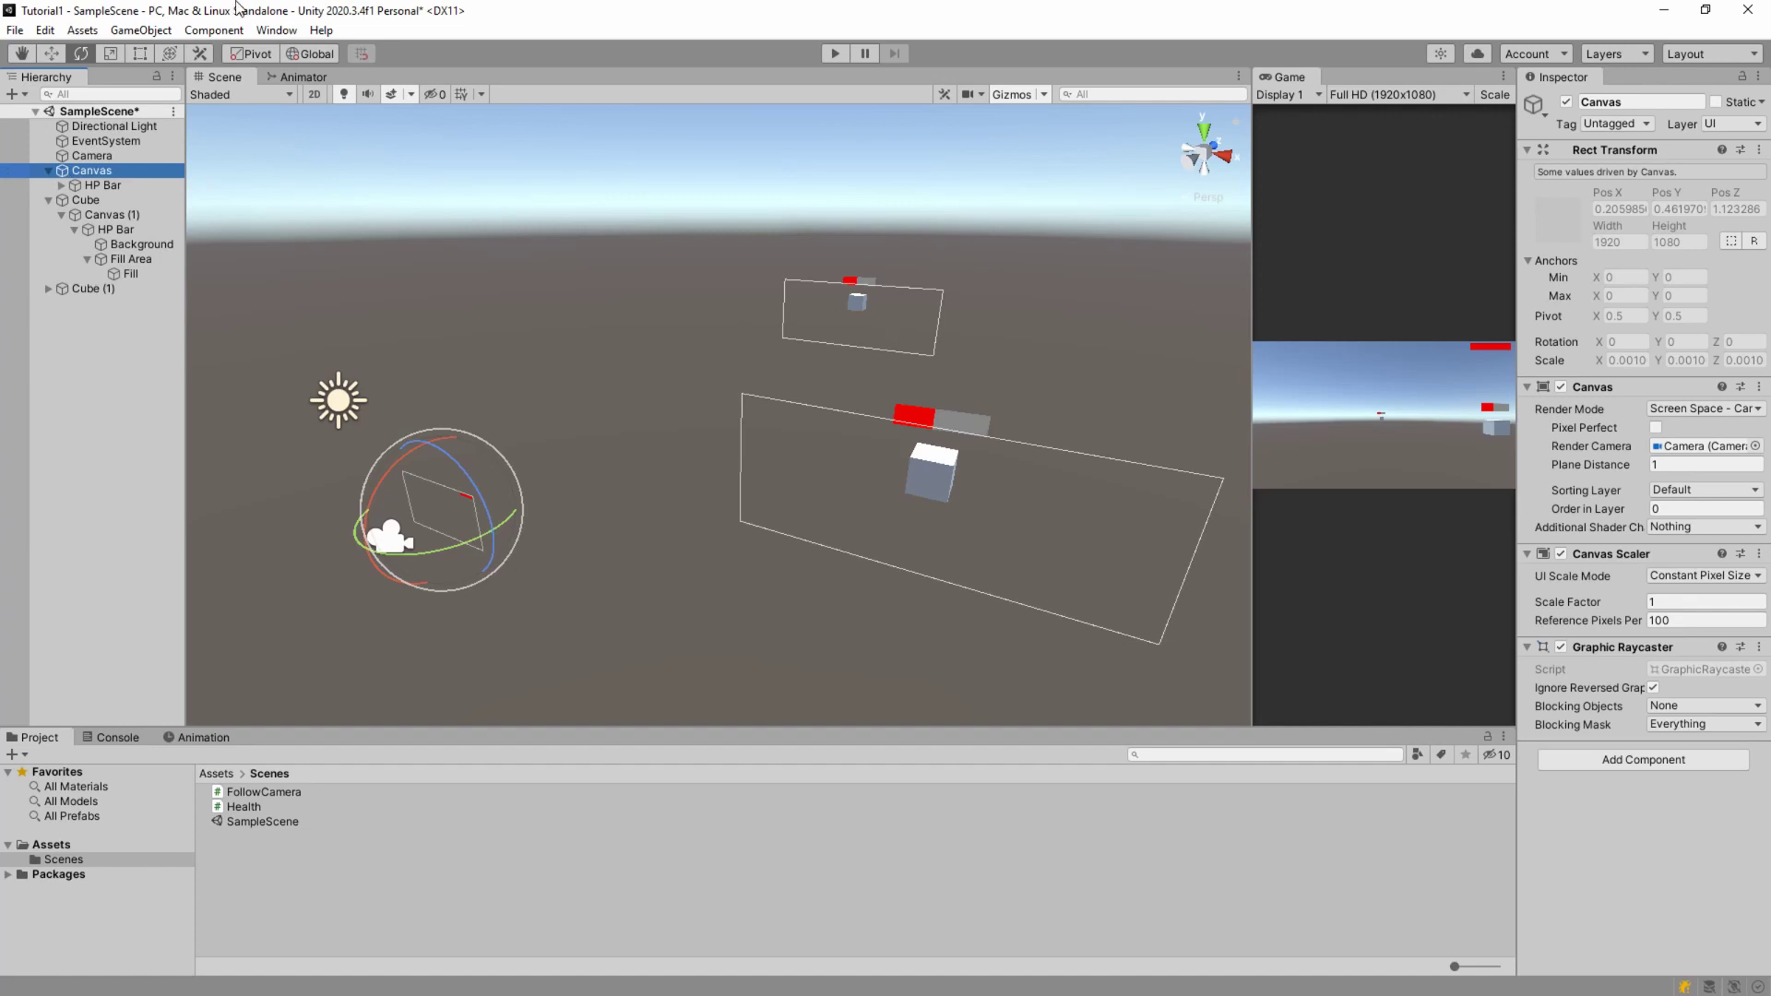
click(140, 30)
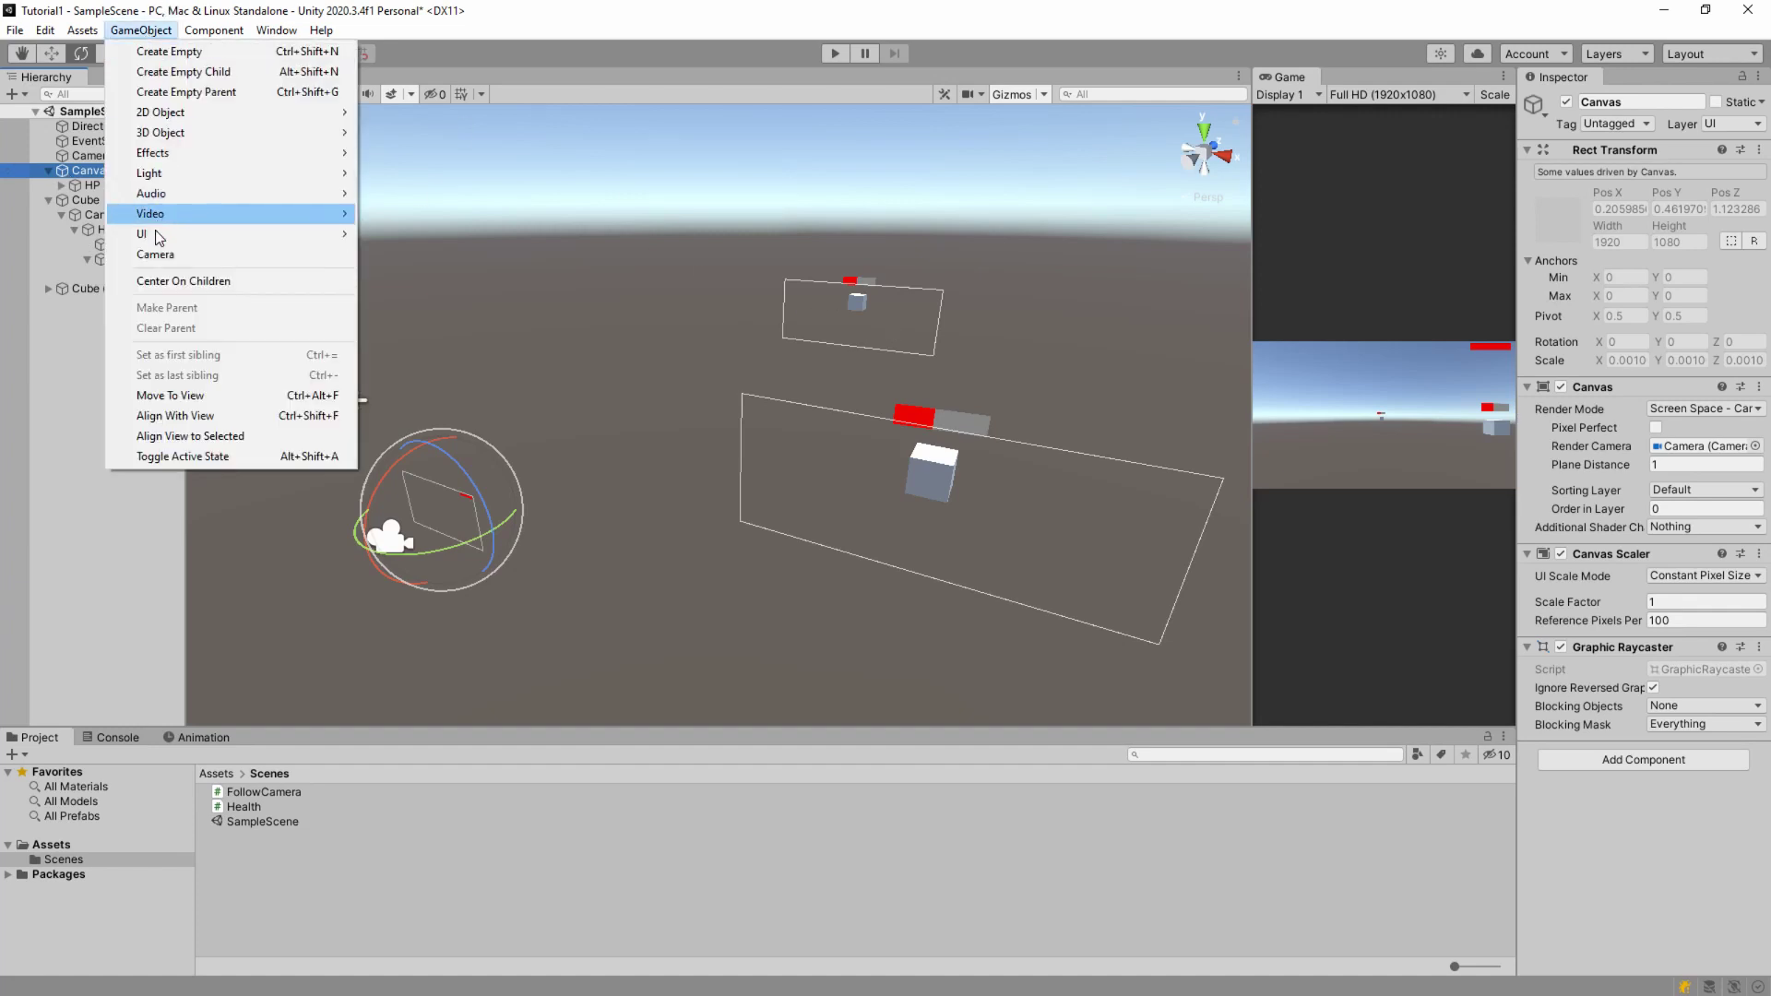
click(48, 390)
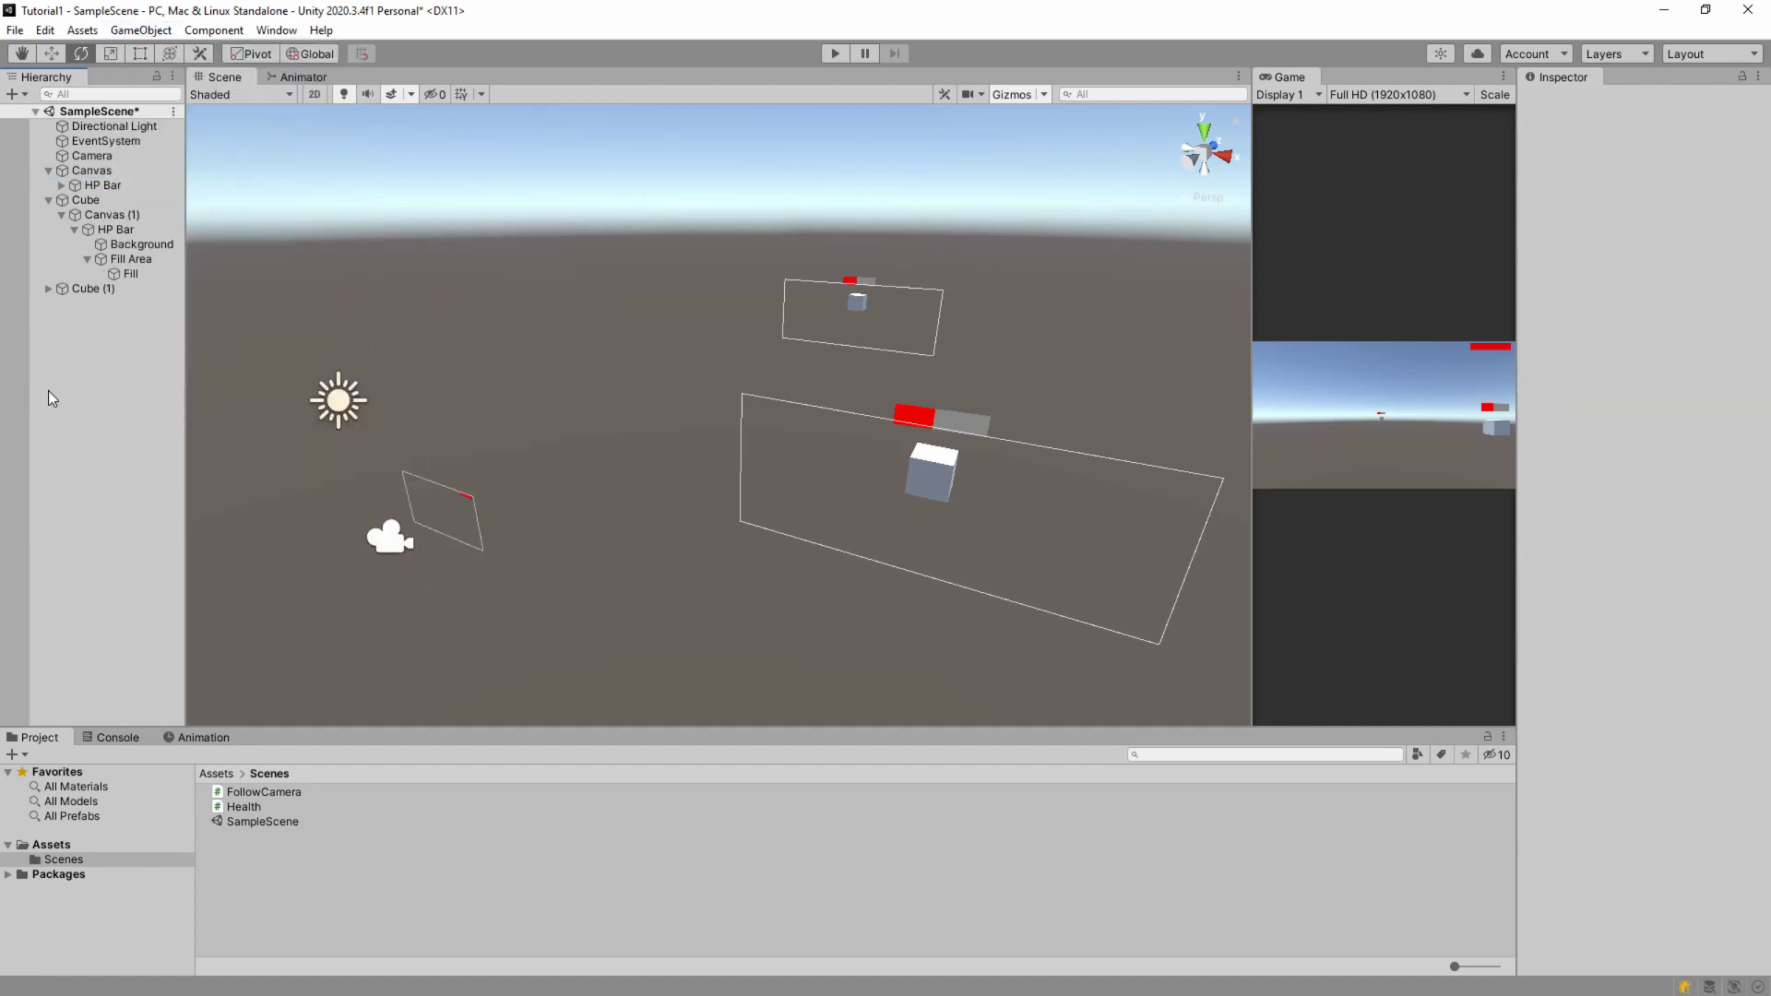
click(48, 171)
click(48, 186)
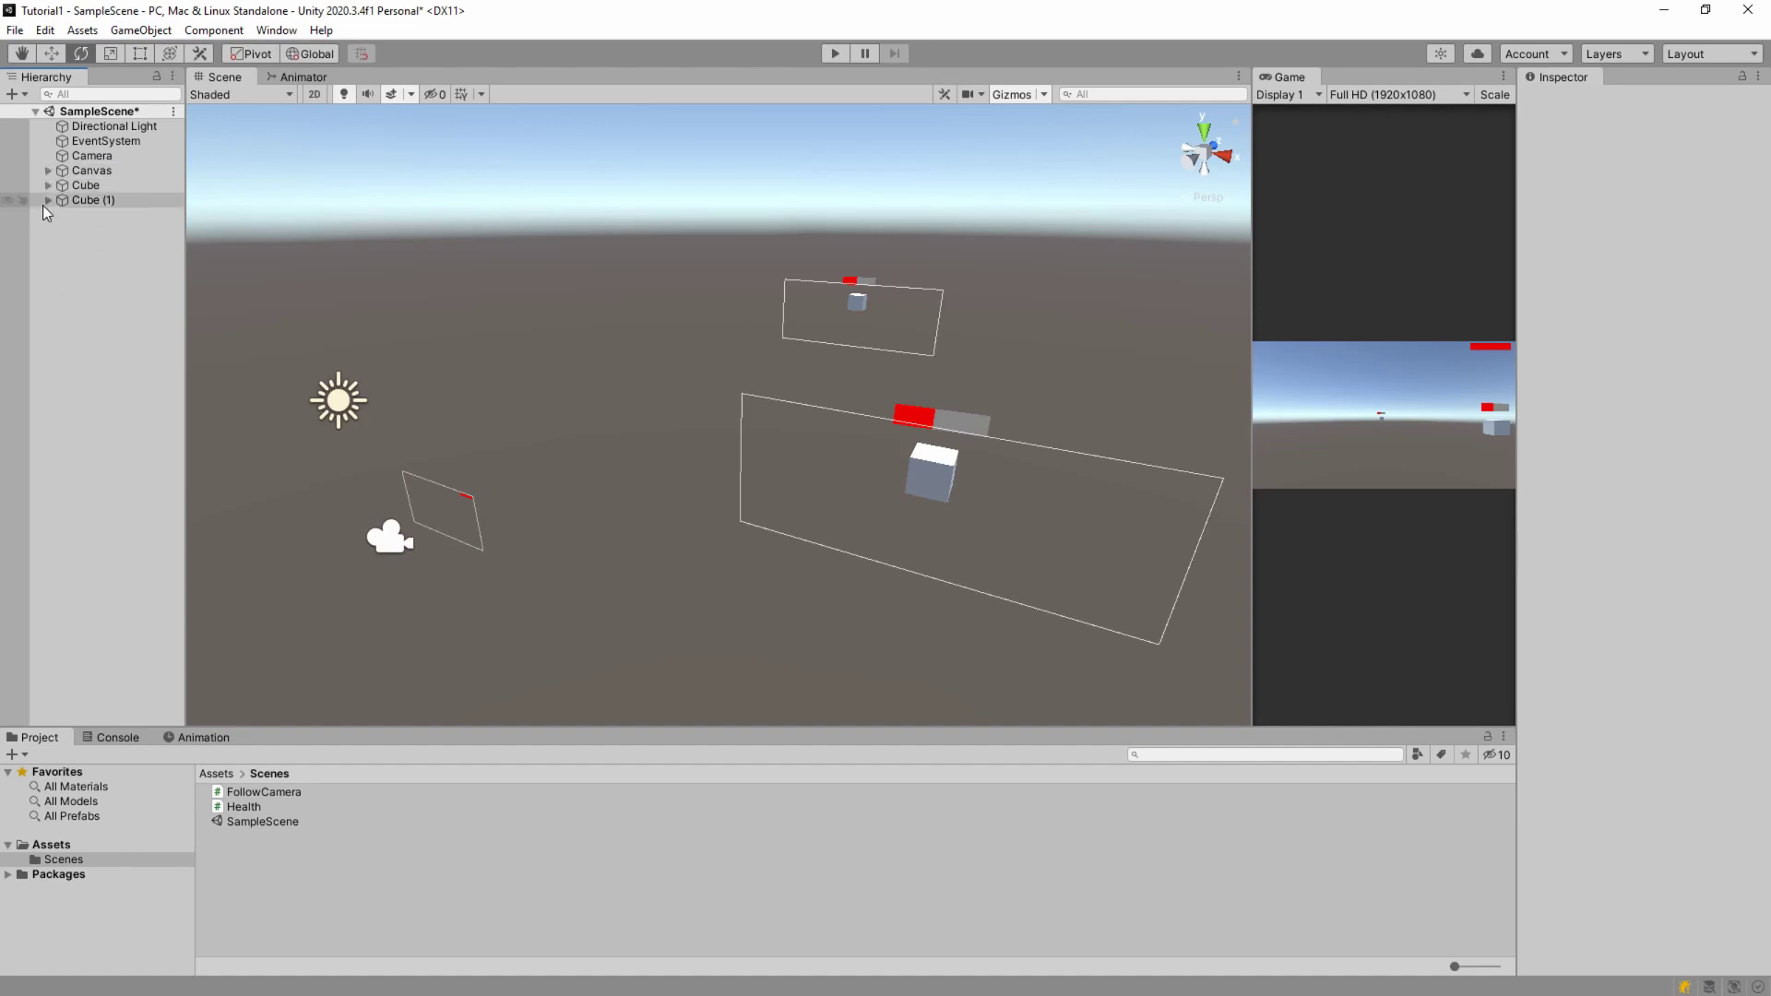
click(140, 31)
mouse_move(197, 233)
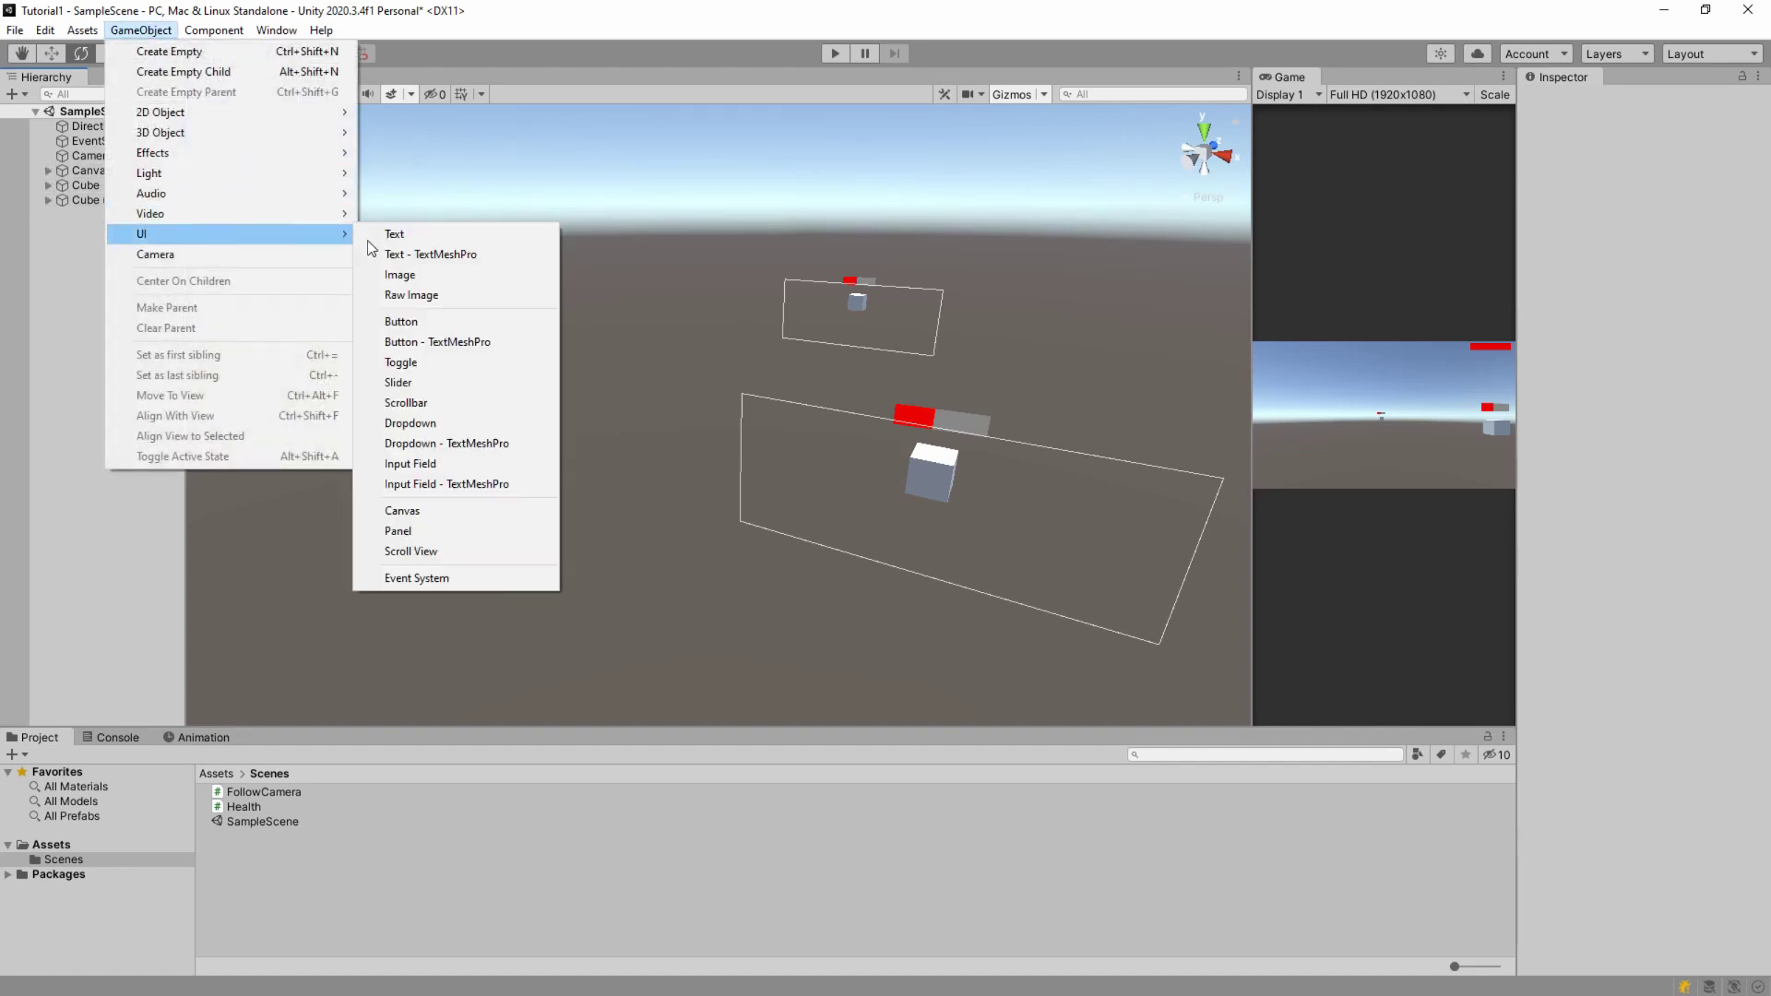
click(413, 382)
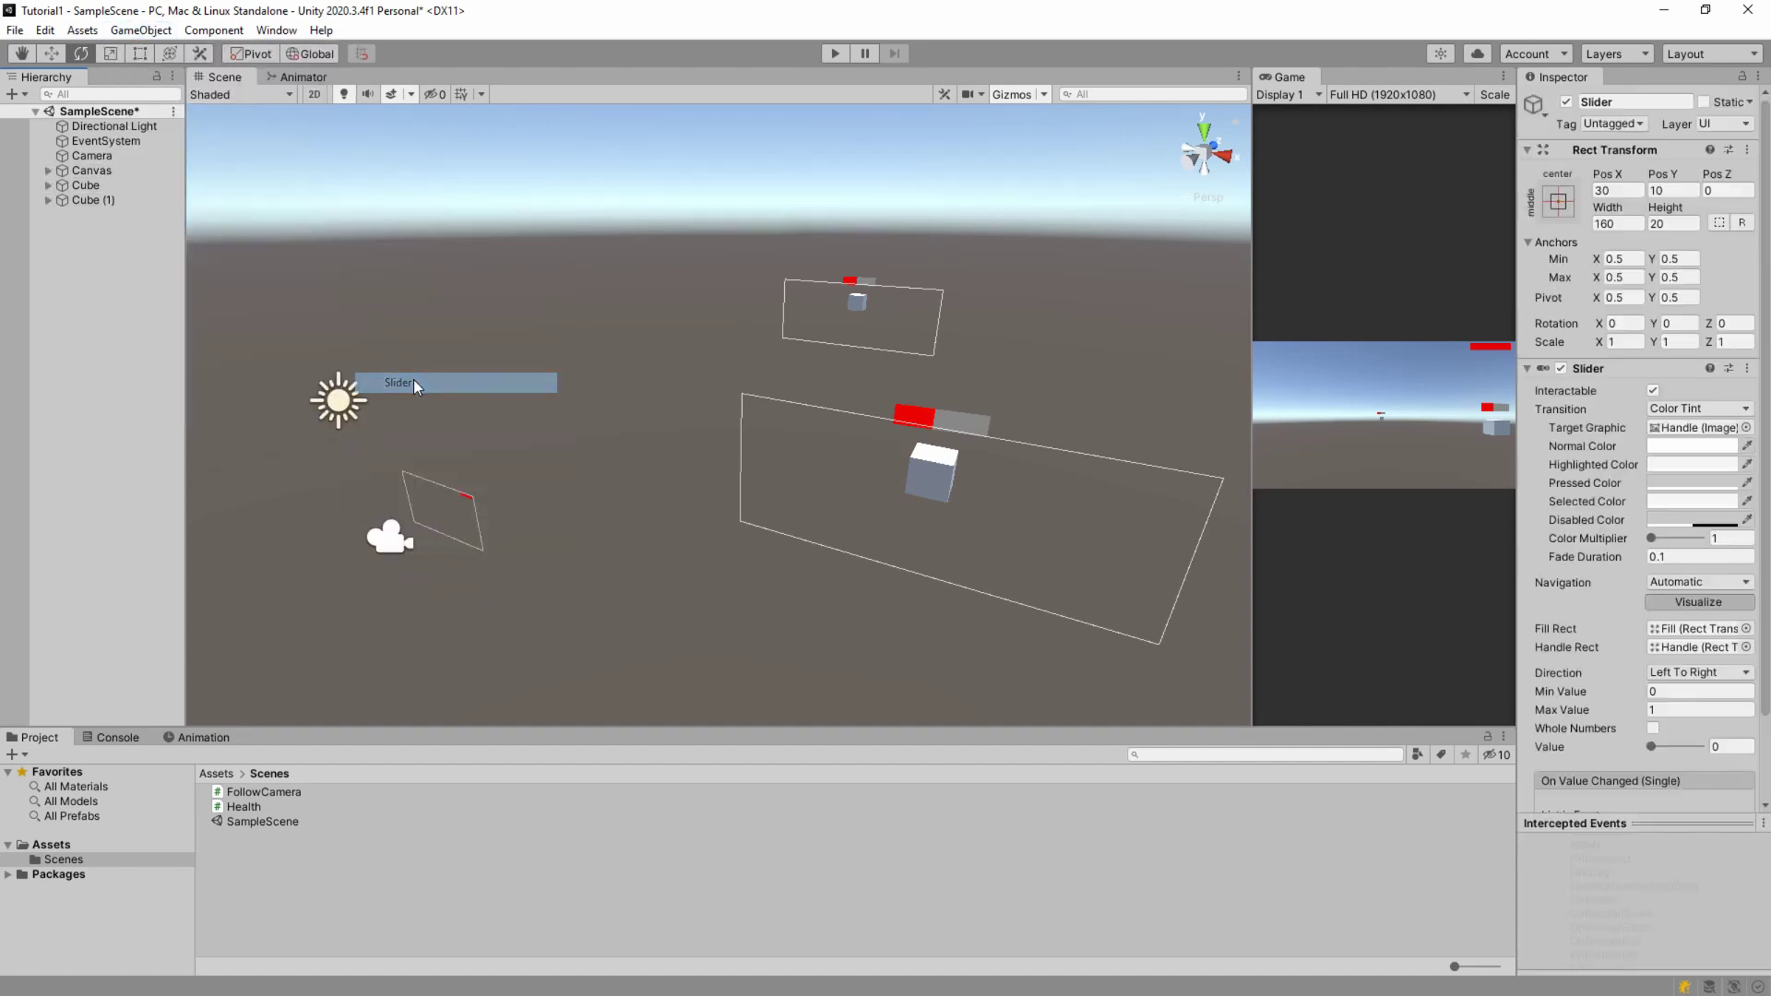
- Delete the Handle Slide Area from the new Slider in Cube (1)'s canvas
click(107, 281)
click(109, 215)
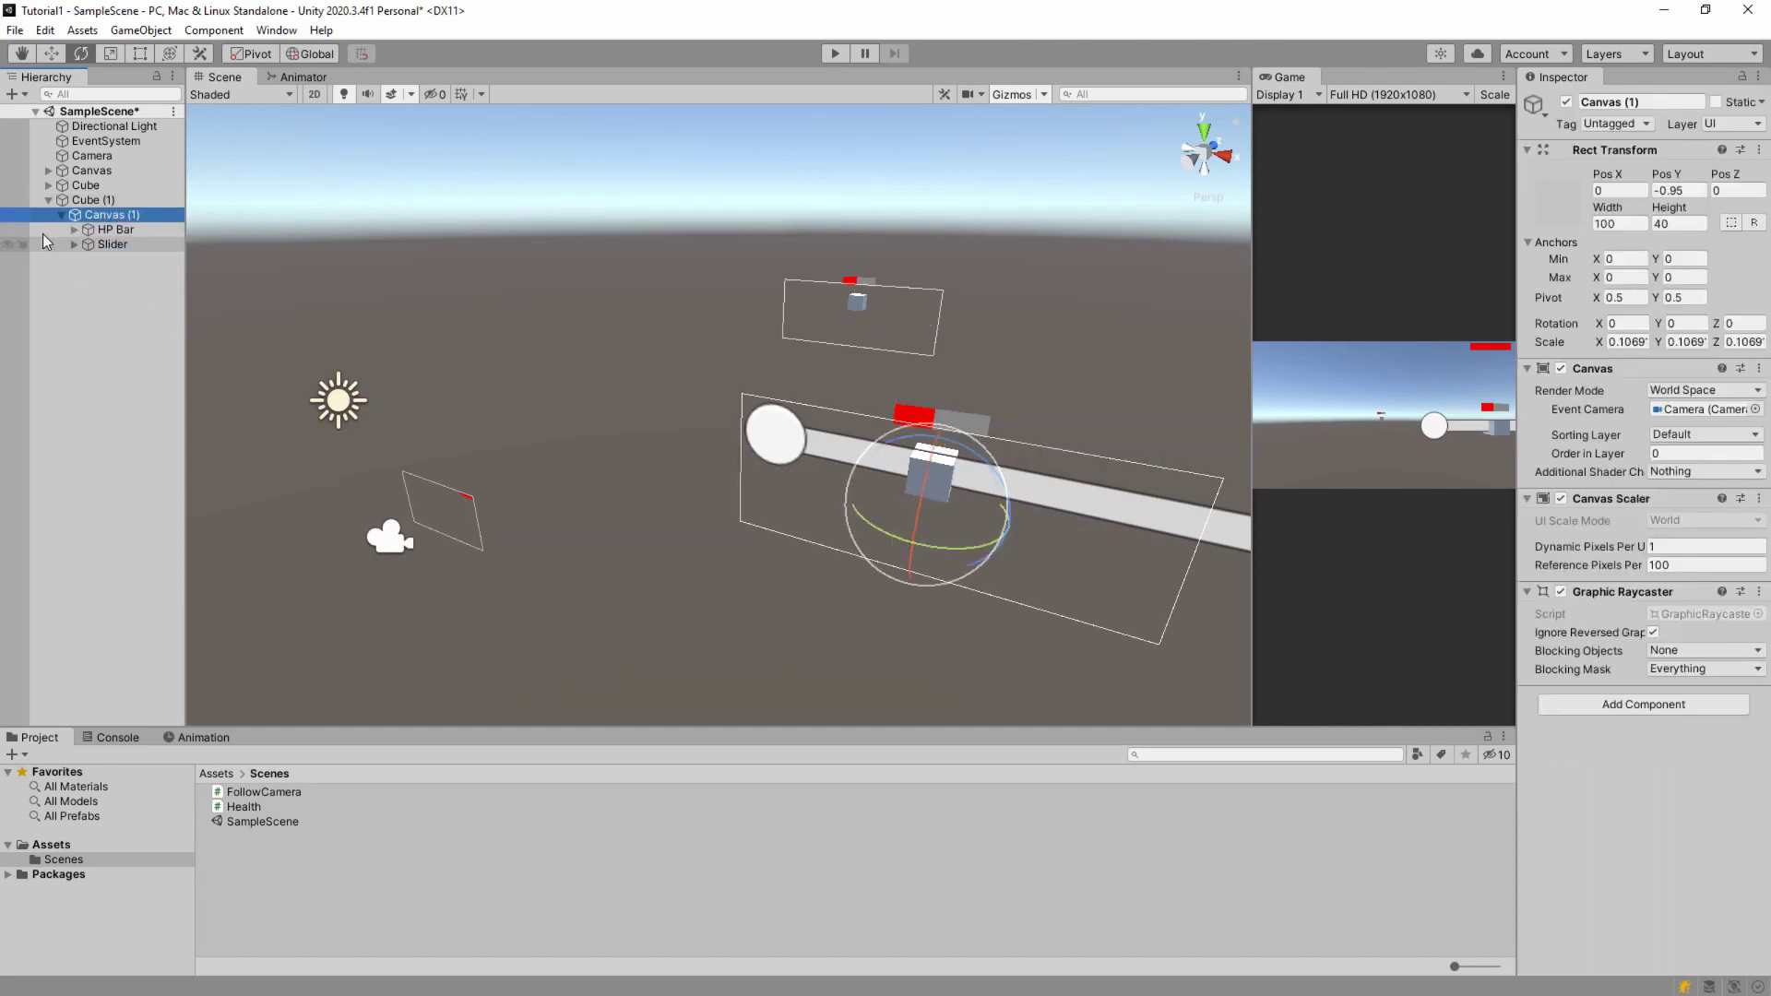
click(113, 243)
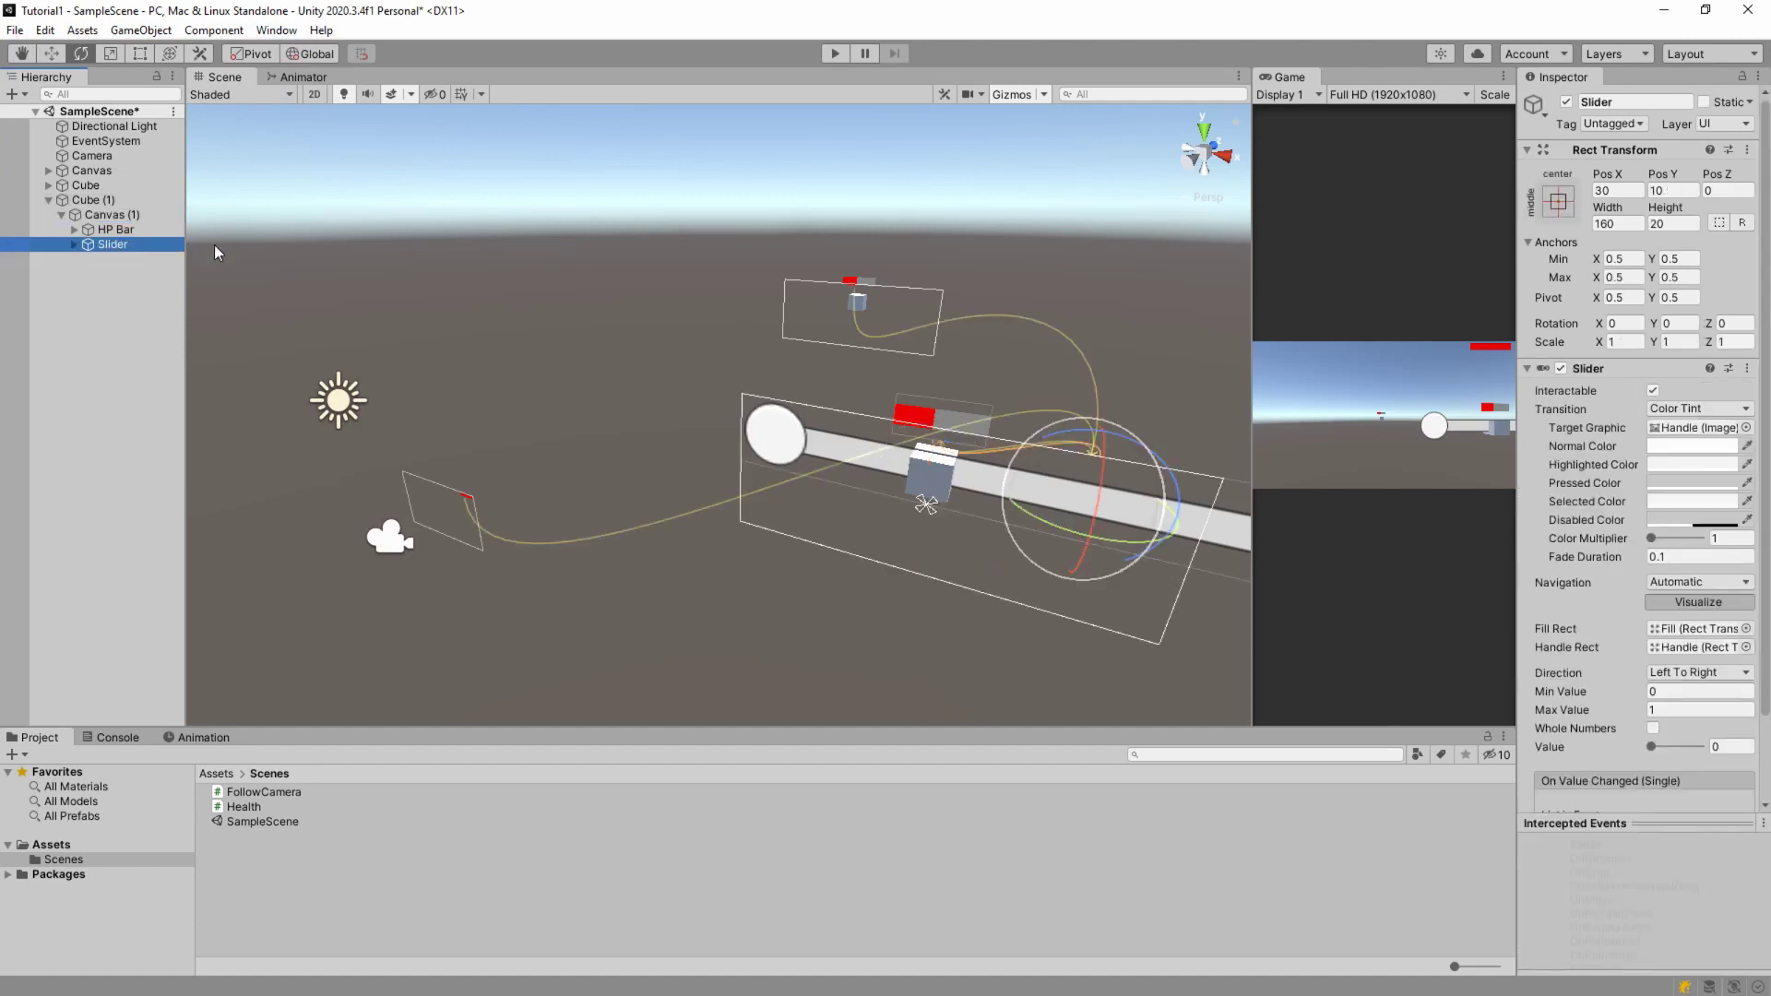
click(105, 288)
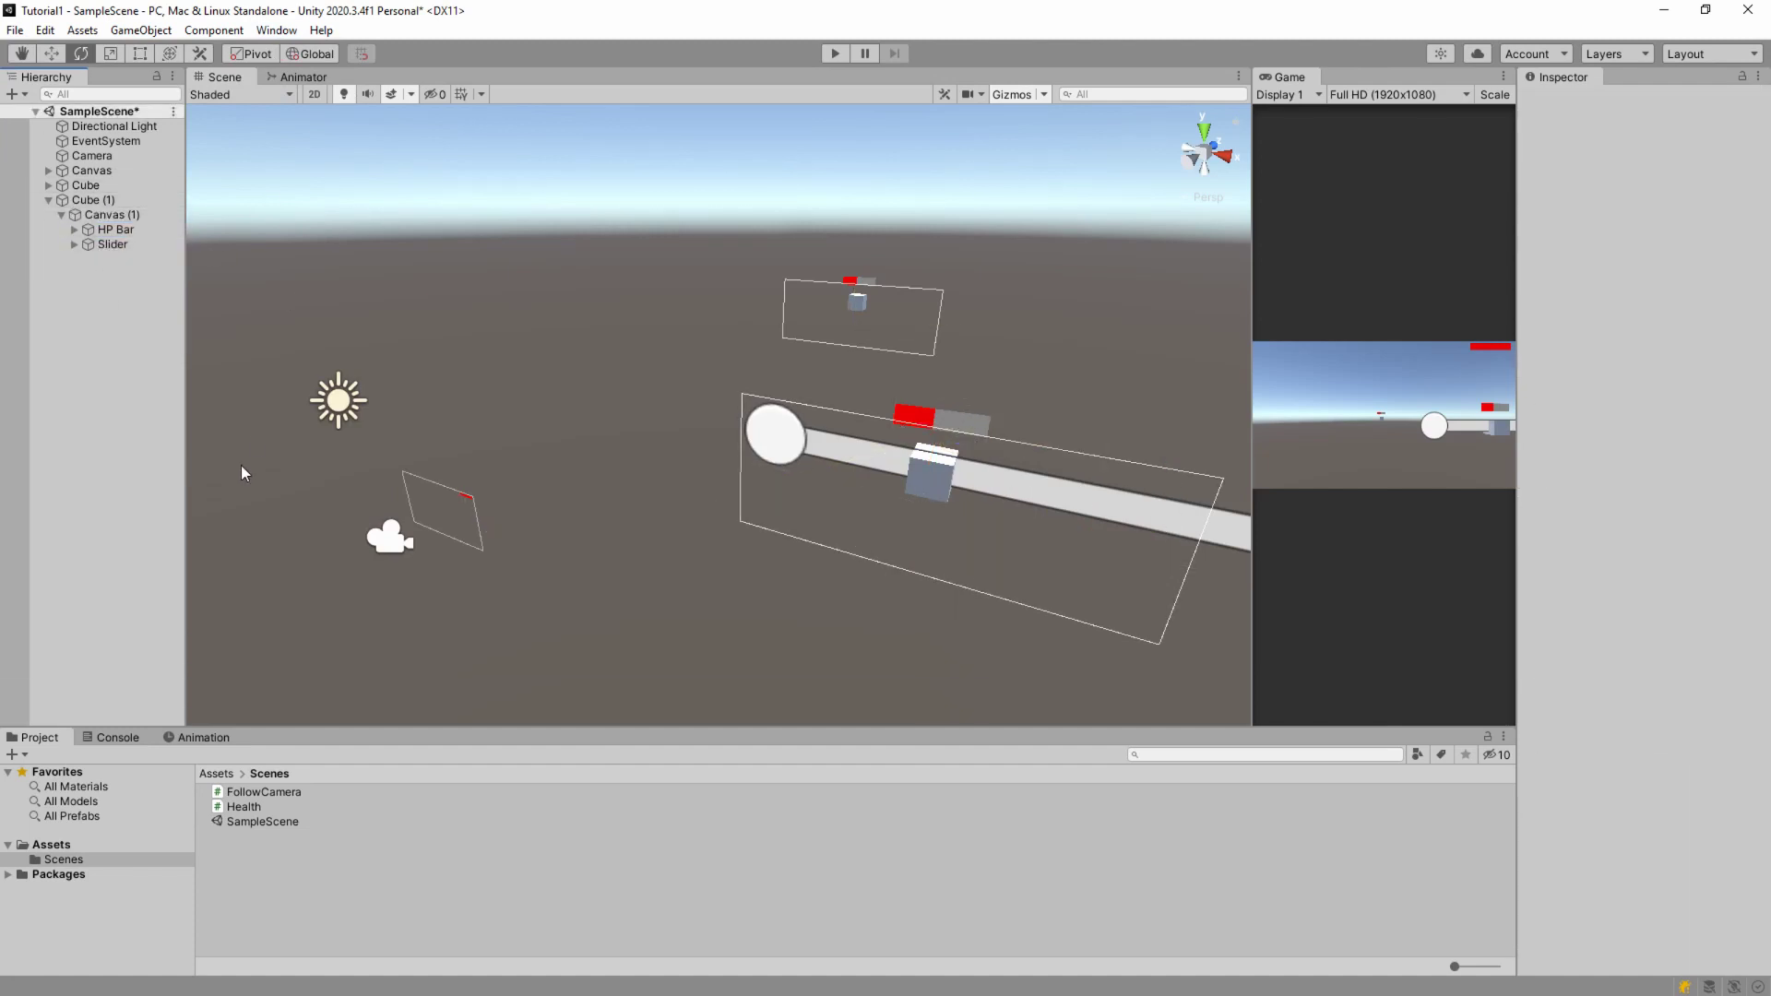
click(116, 244)
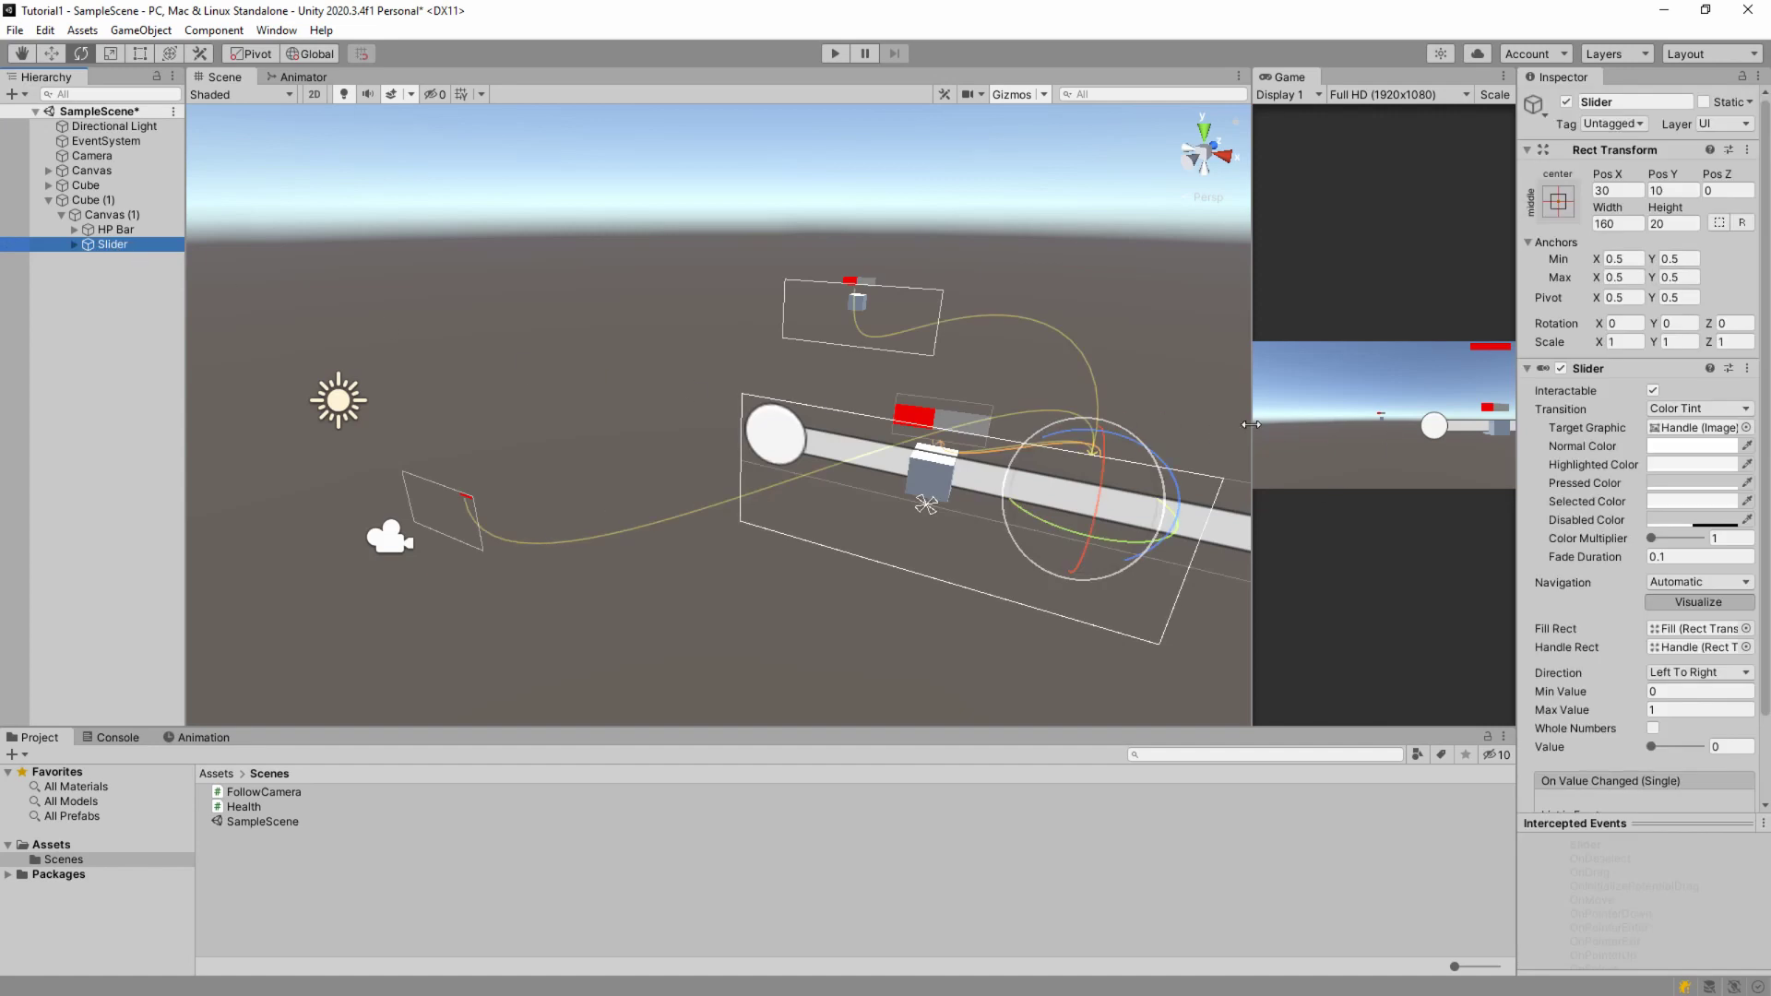
drag(1251, 428, 1195, 452)
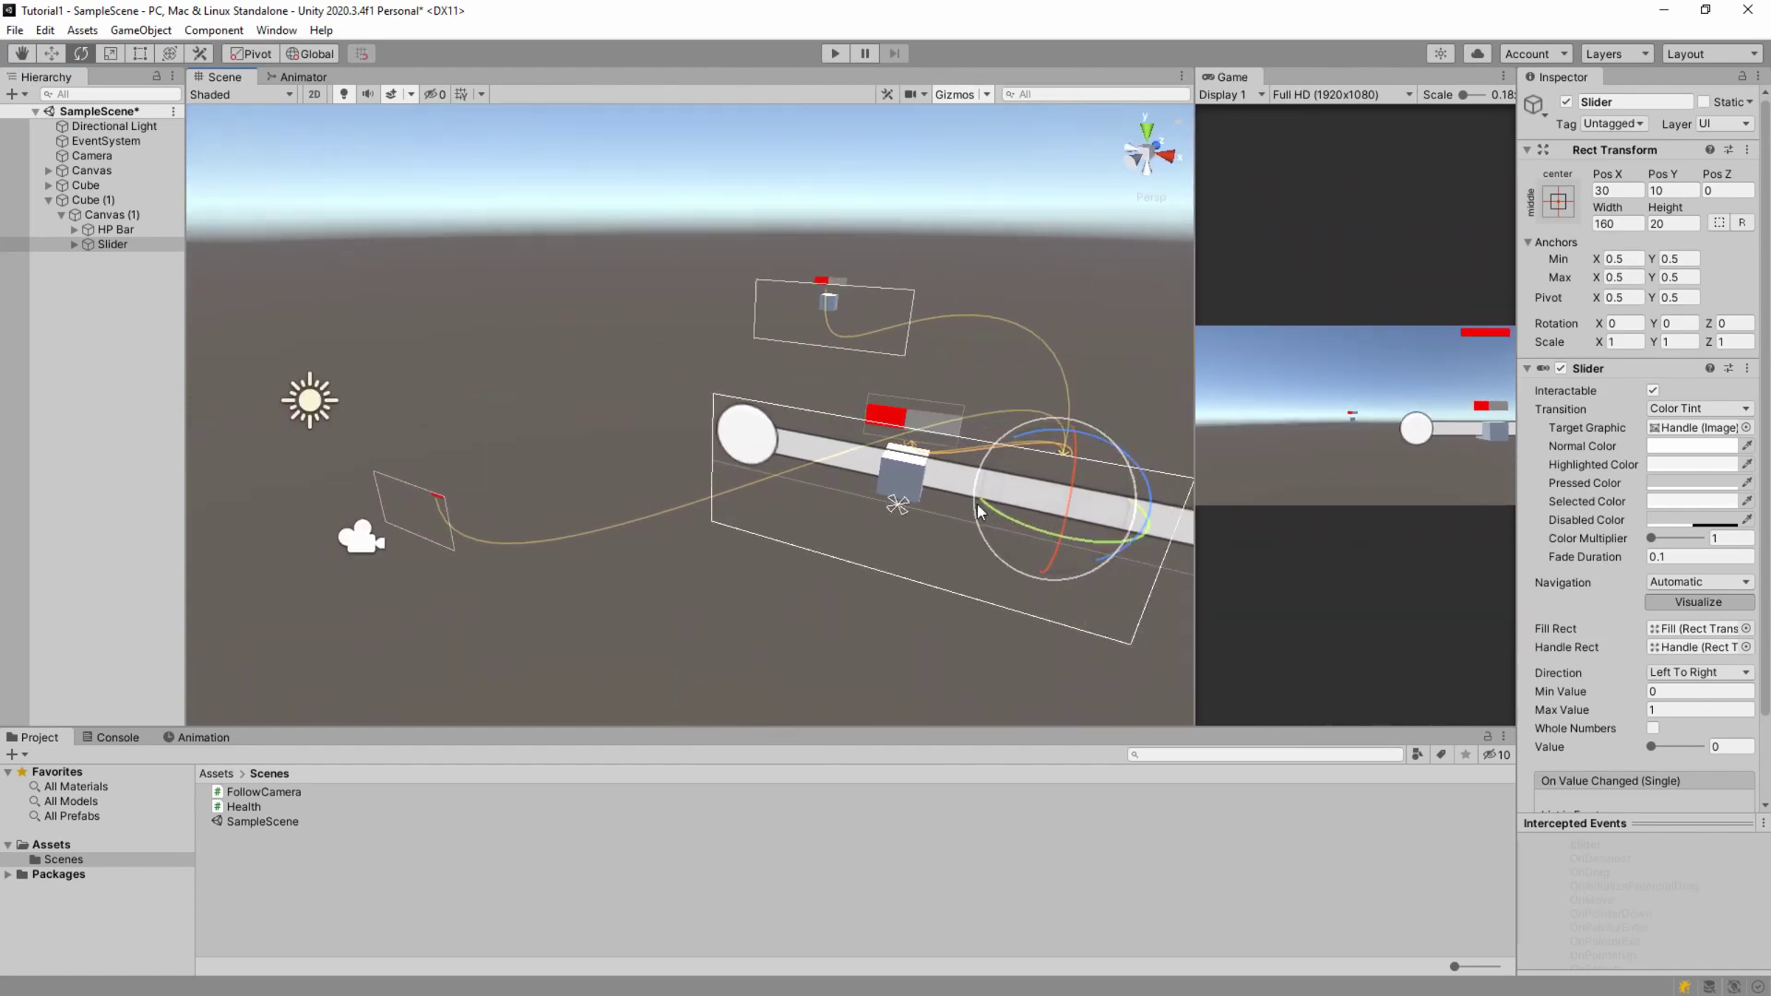
scroll(873, 511, up, 3)
middle_drag(869, 500, 534, 369)
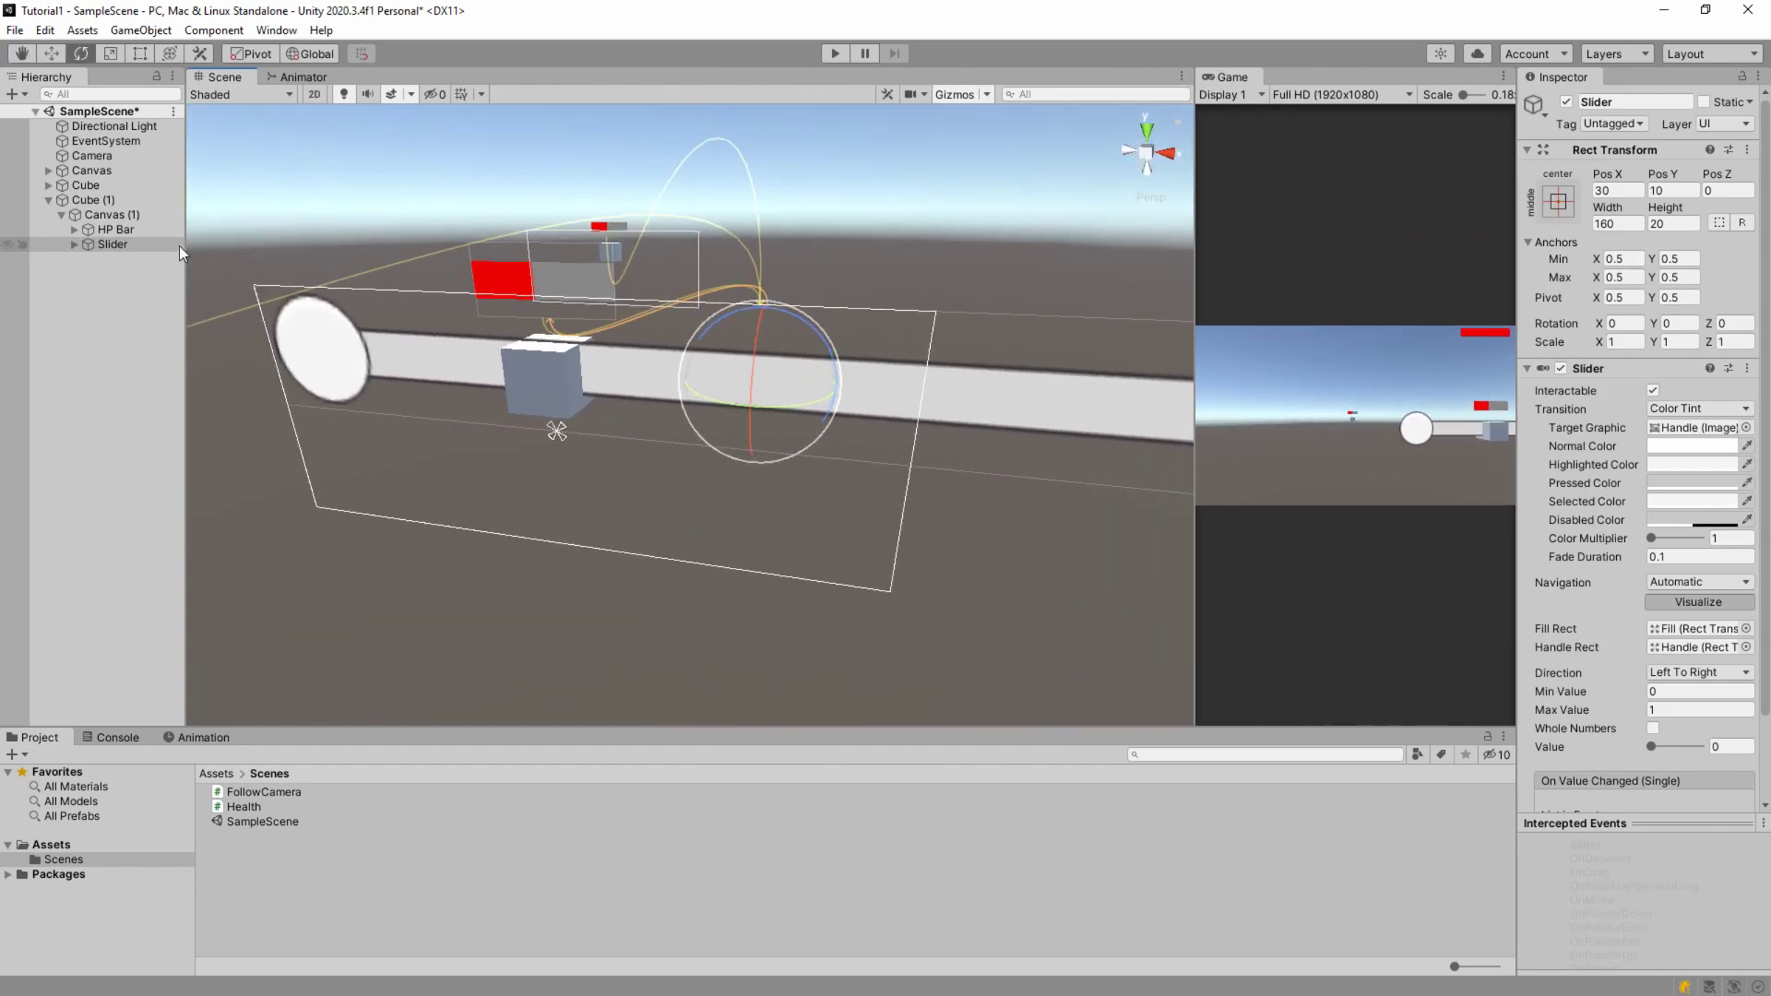
click(73, 244)
click(85, 274)
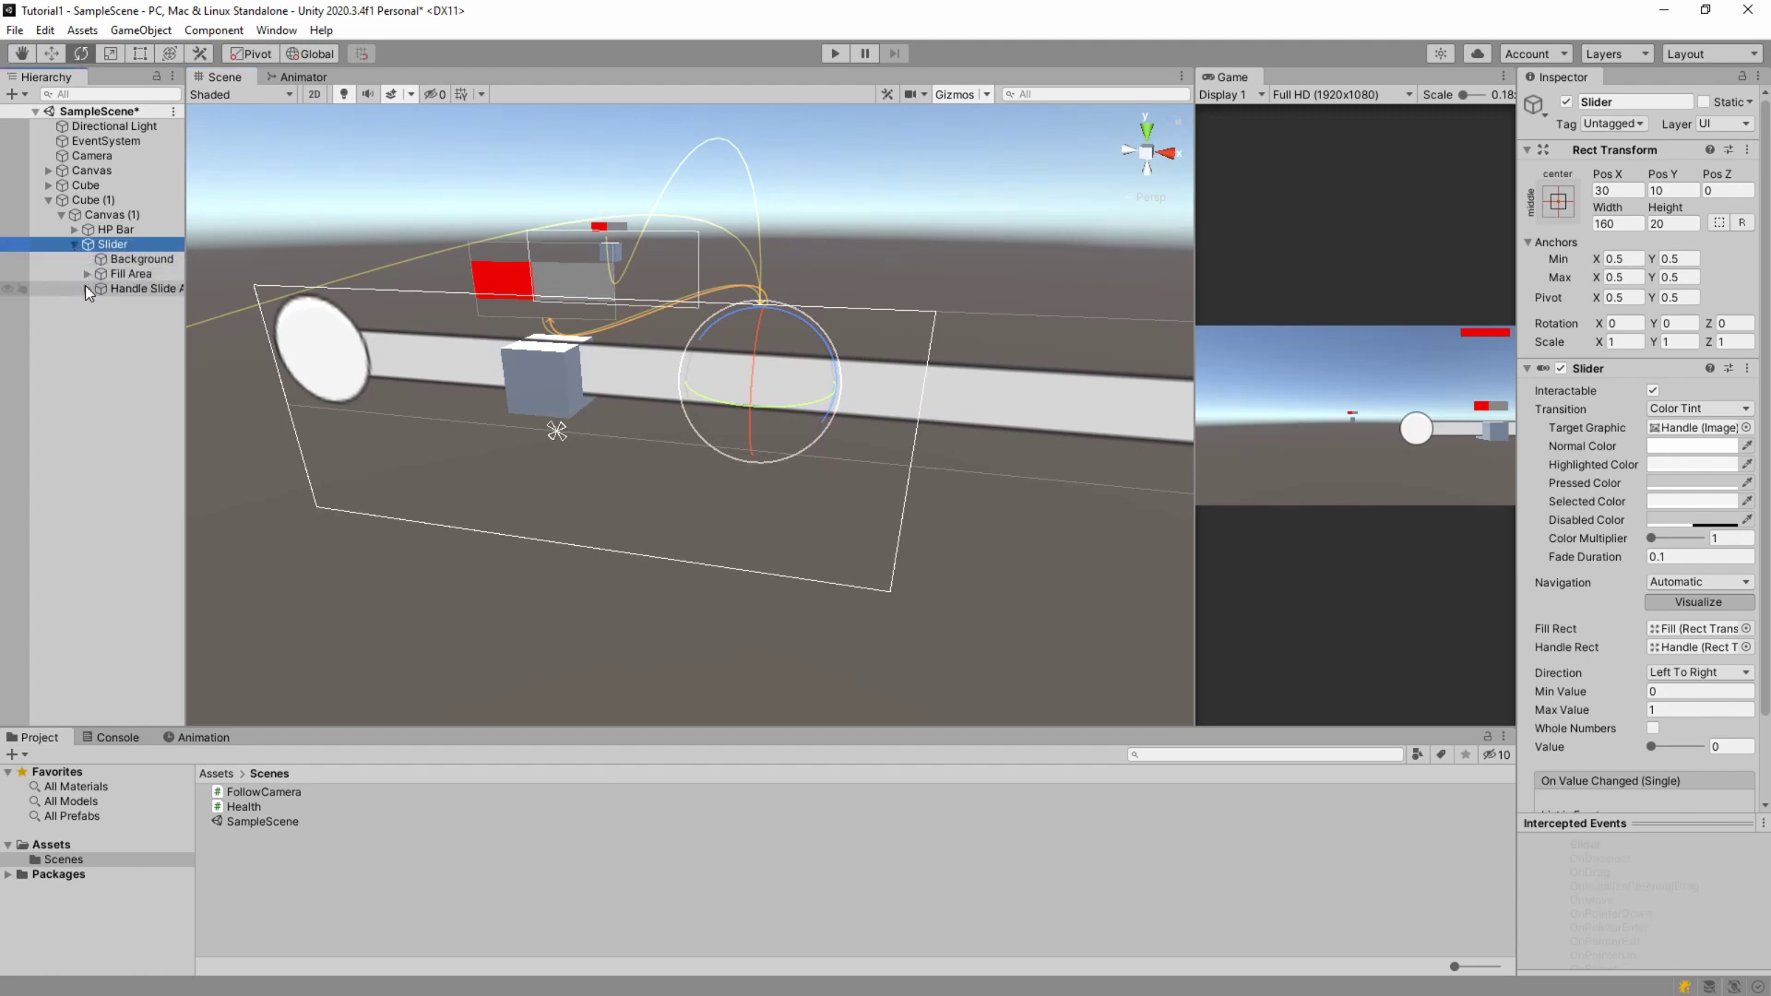
click(148, 288)
key(Delete)
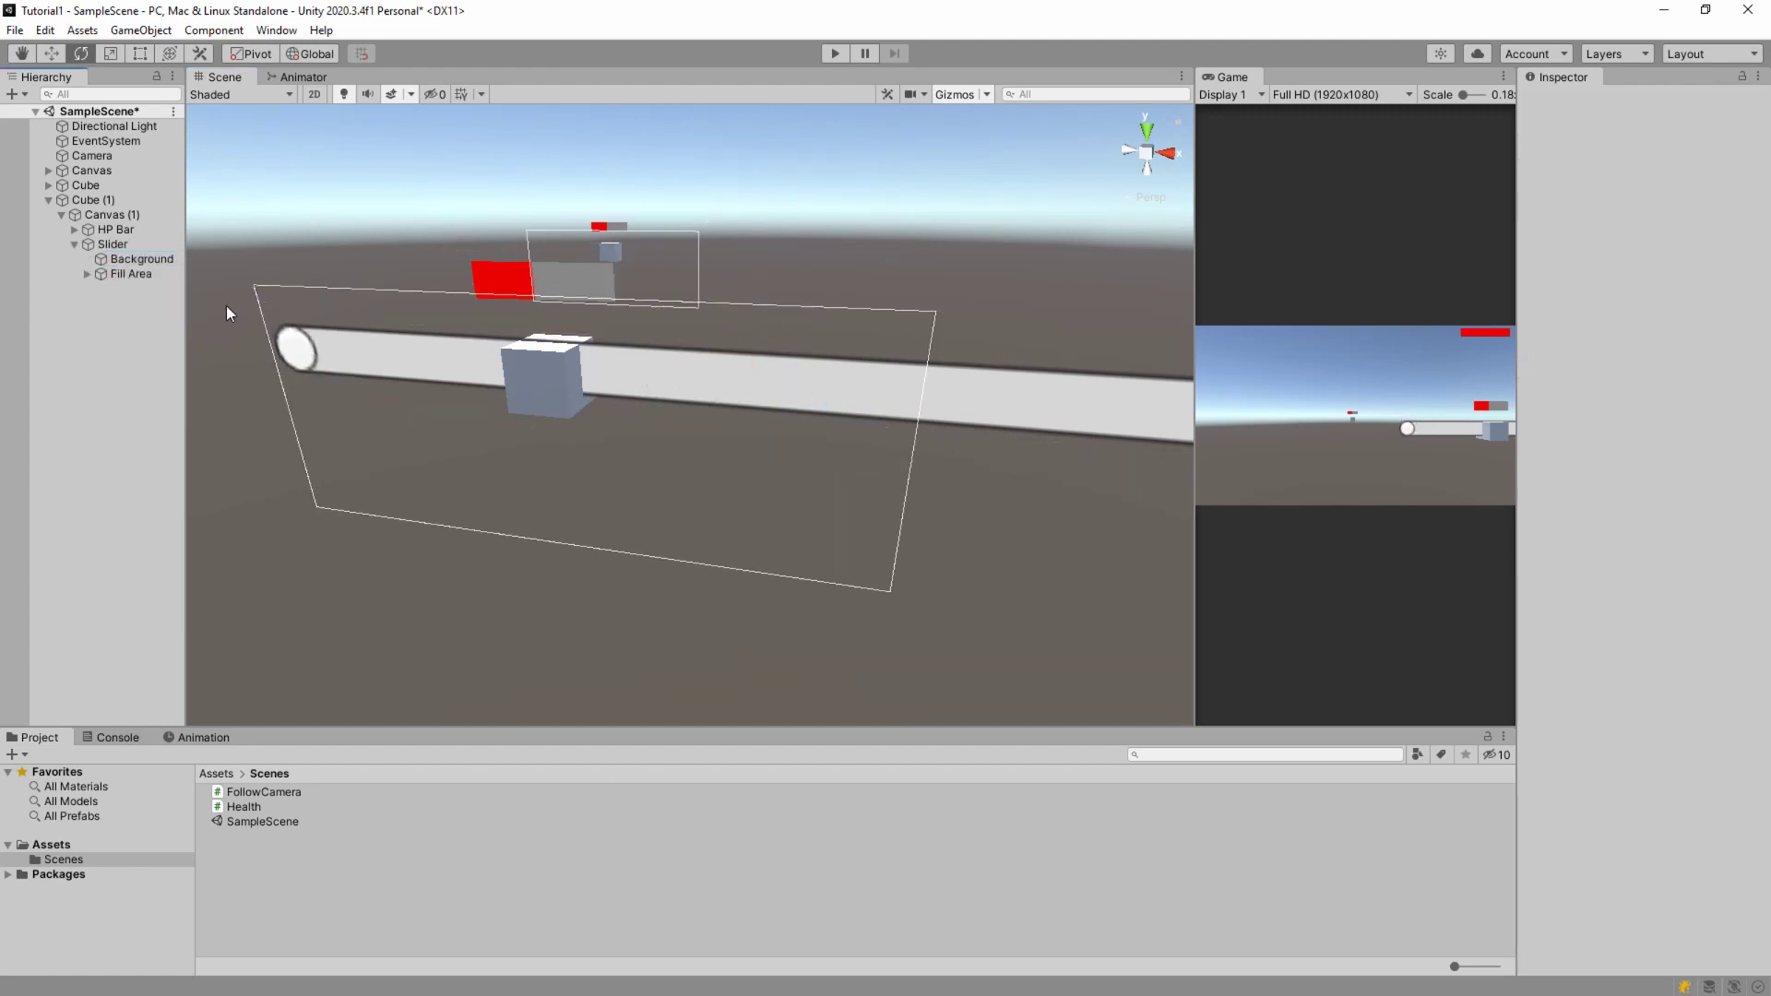
- Select the Slider and widen the Game view and the Inspector to show its properties
click(90, 273)
click(103, 244)
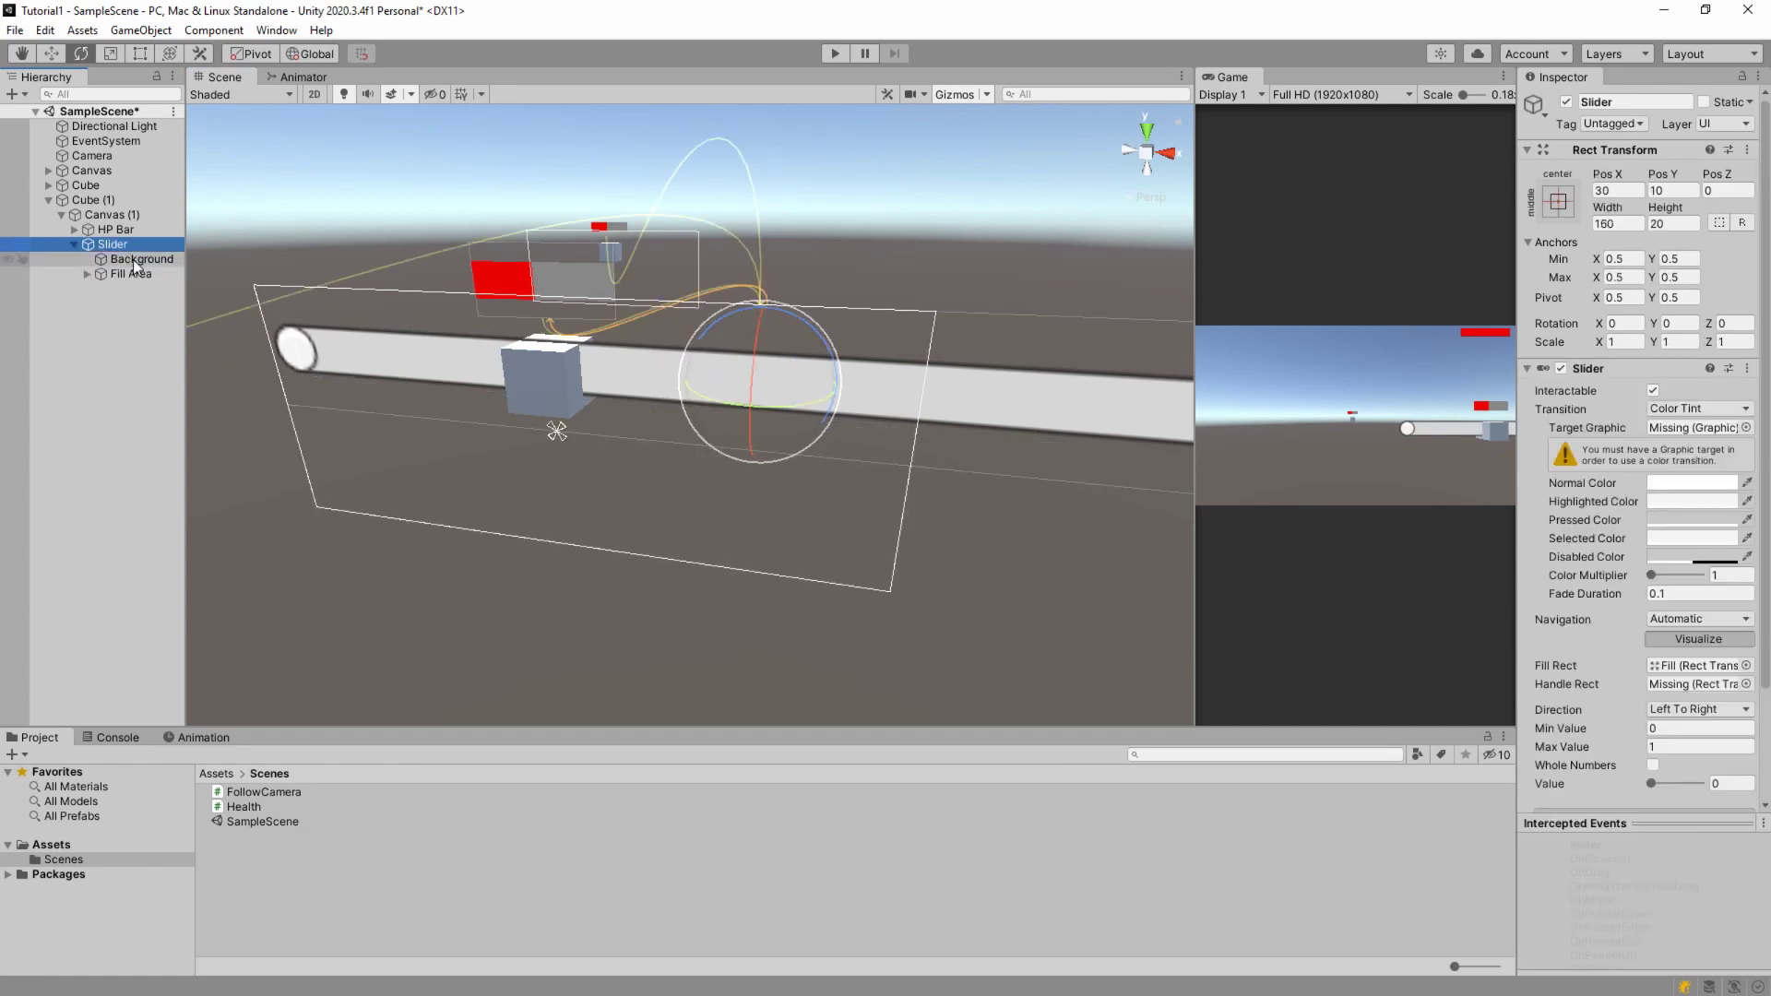
drag(1195, 369, 905, 387)
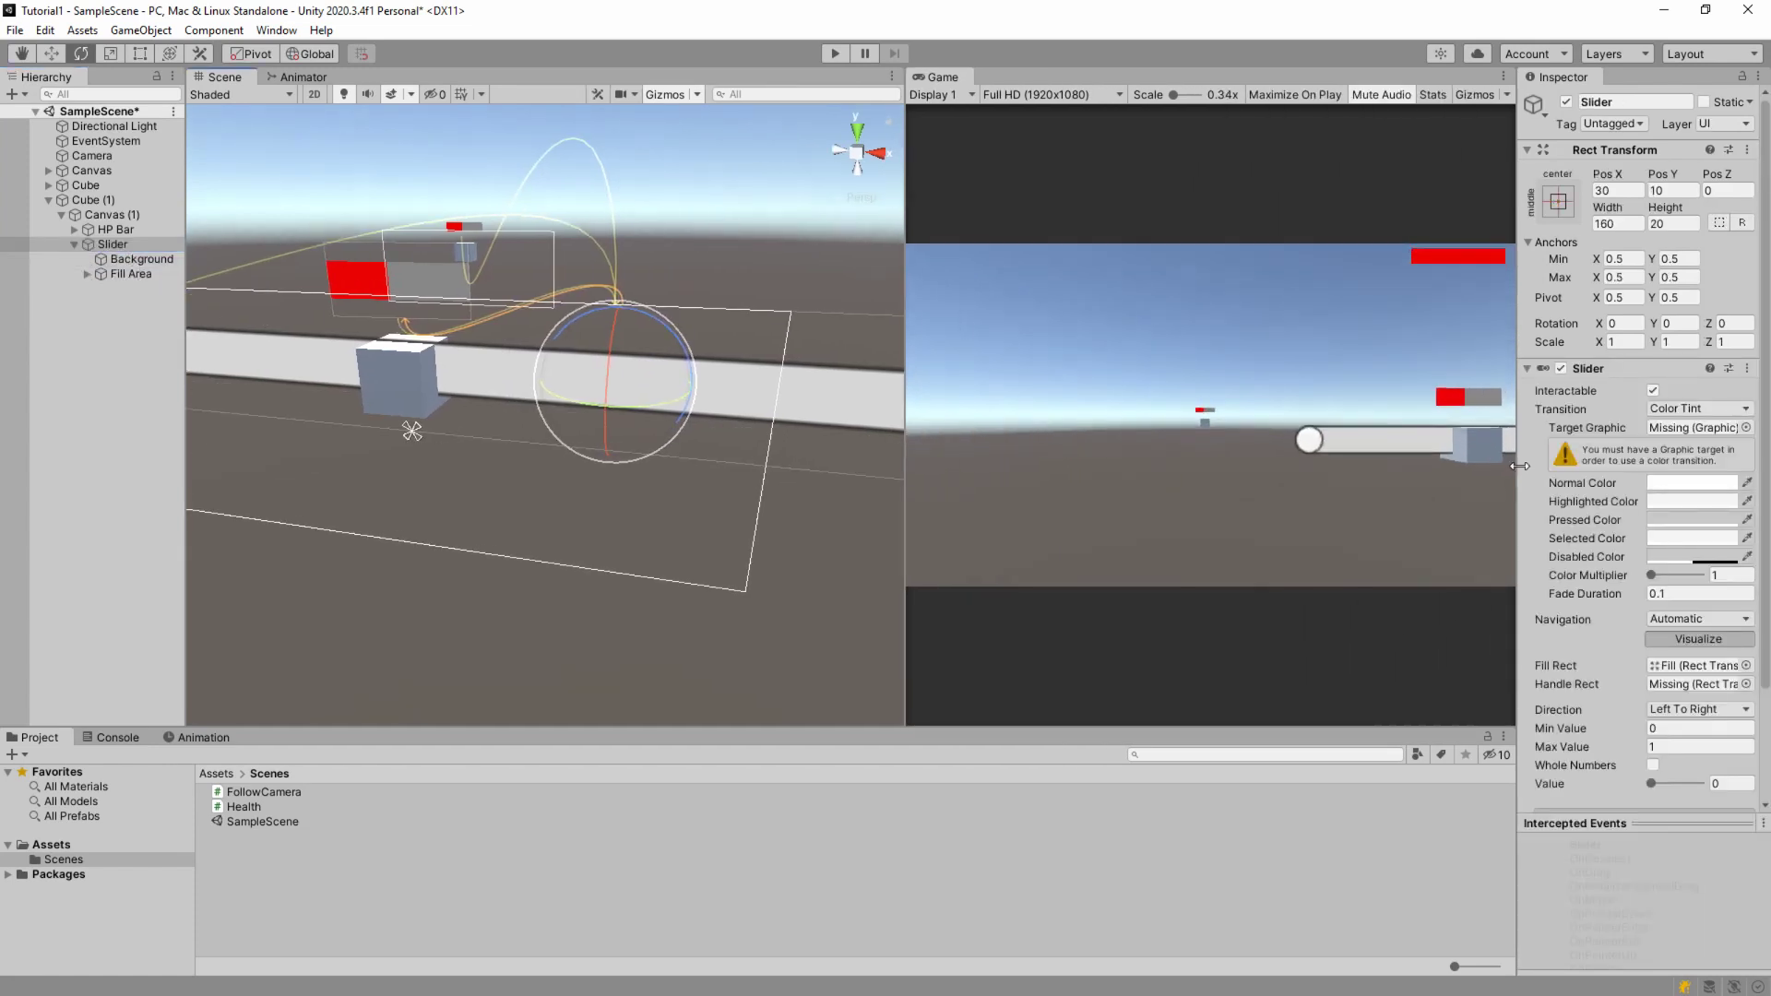
drag(1519, 440, 1170, 443)
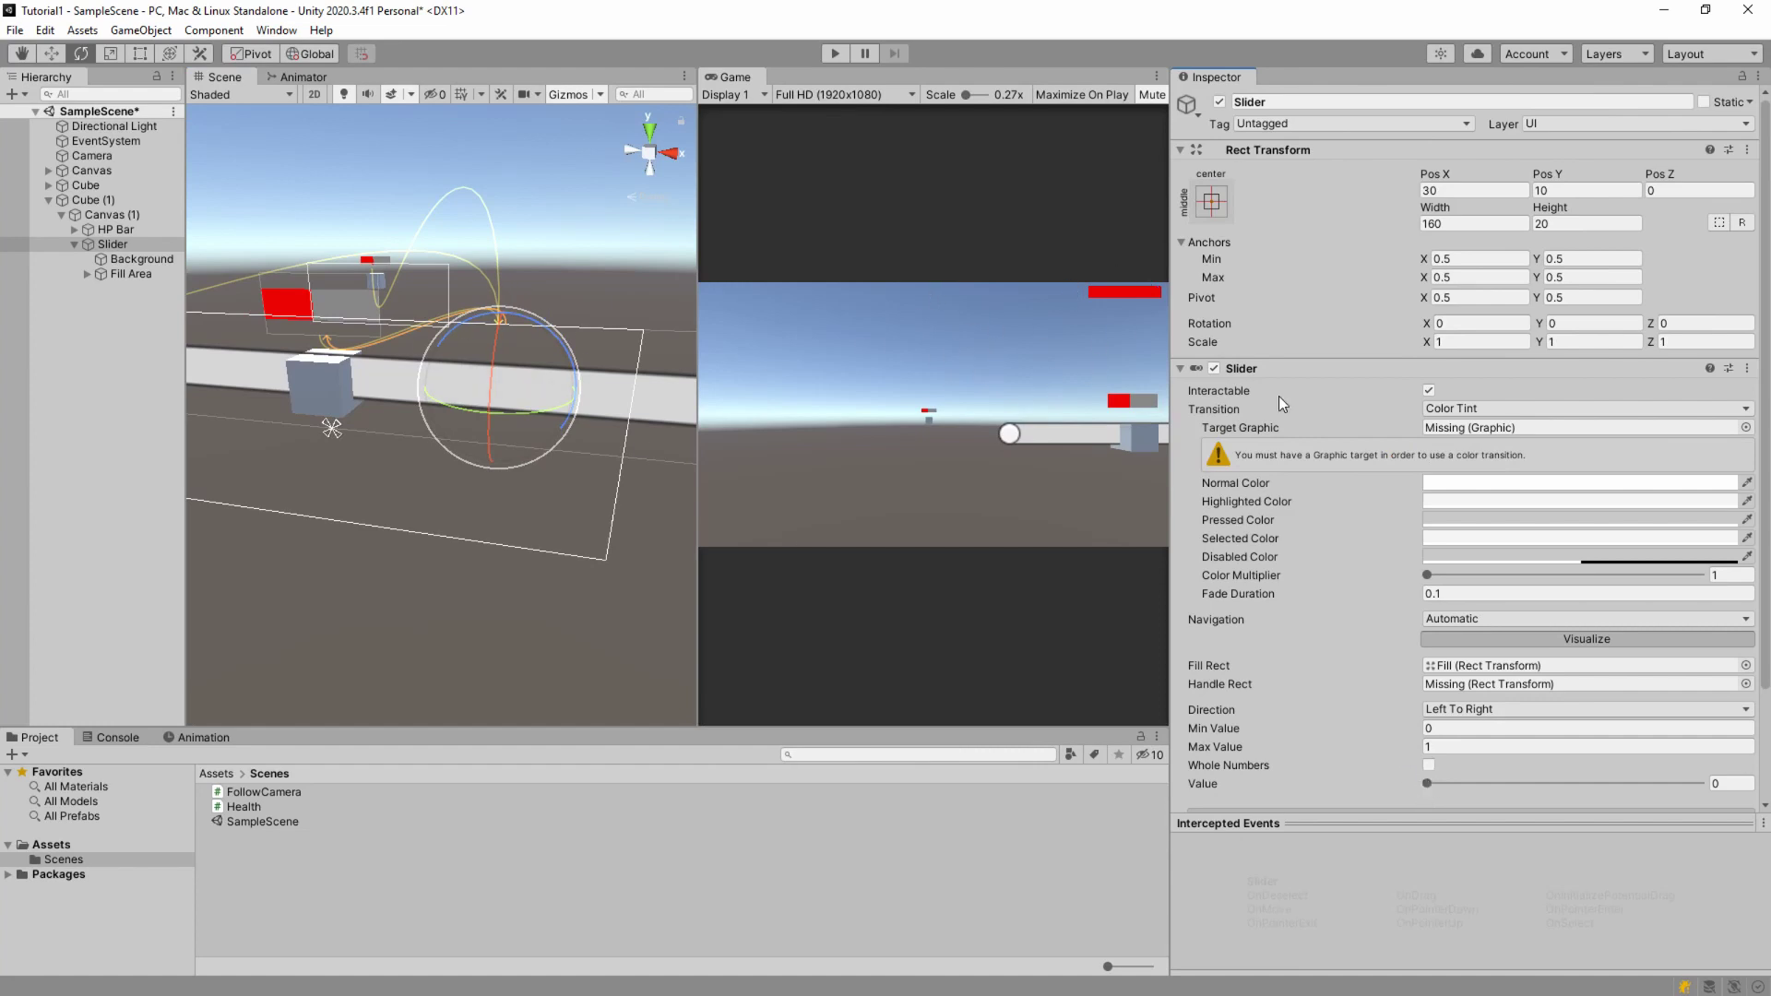
- Try a Max Value of 100 on the Slider and return it to 1
drag(1428, 783, 1388, 784)
click(1385, 747)
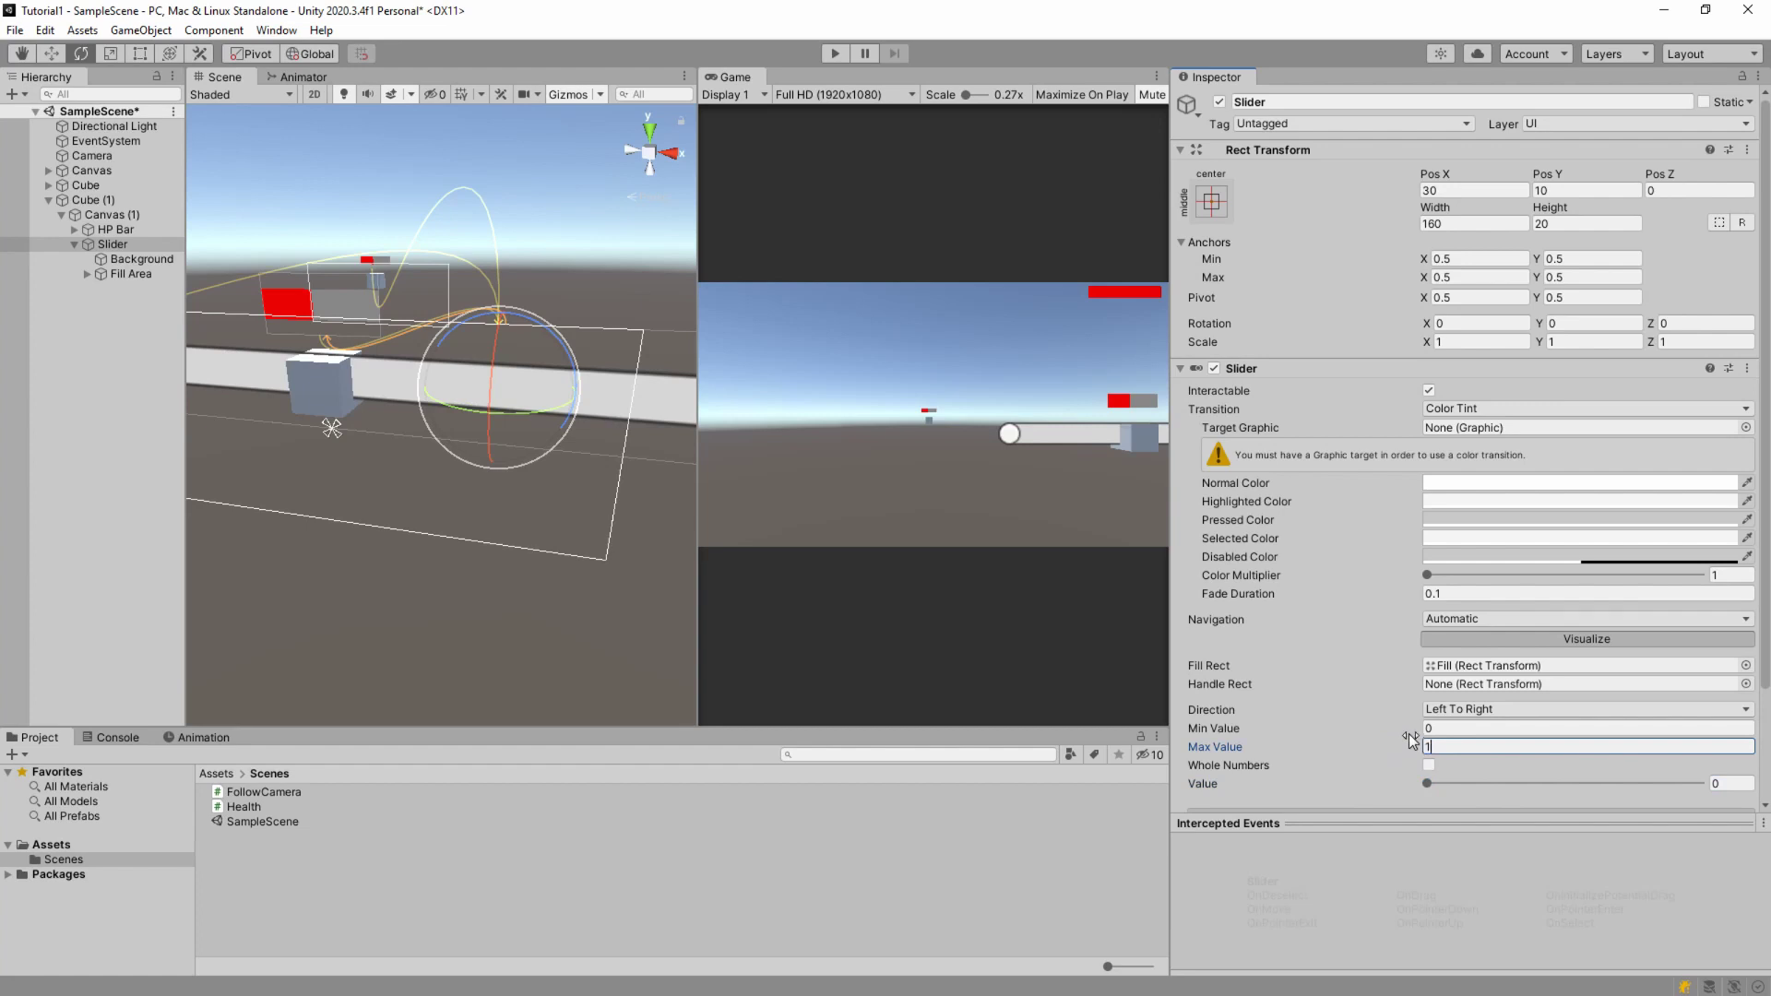
text(100)
mouse_move(1430, 782)
mouse_down()
mouse_move(1697, 784)
mouse_move(1402, 784)
mouse_up()
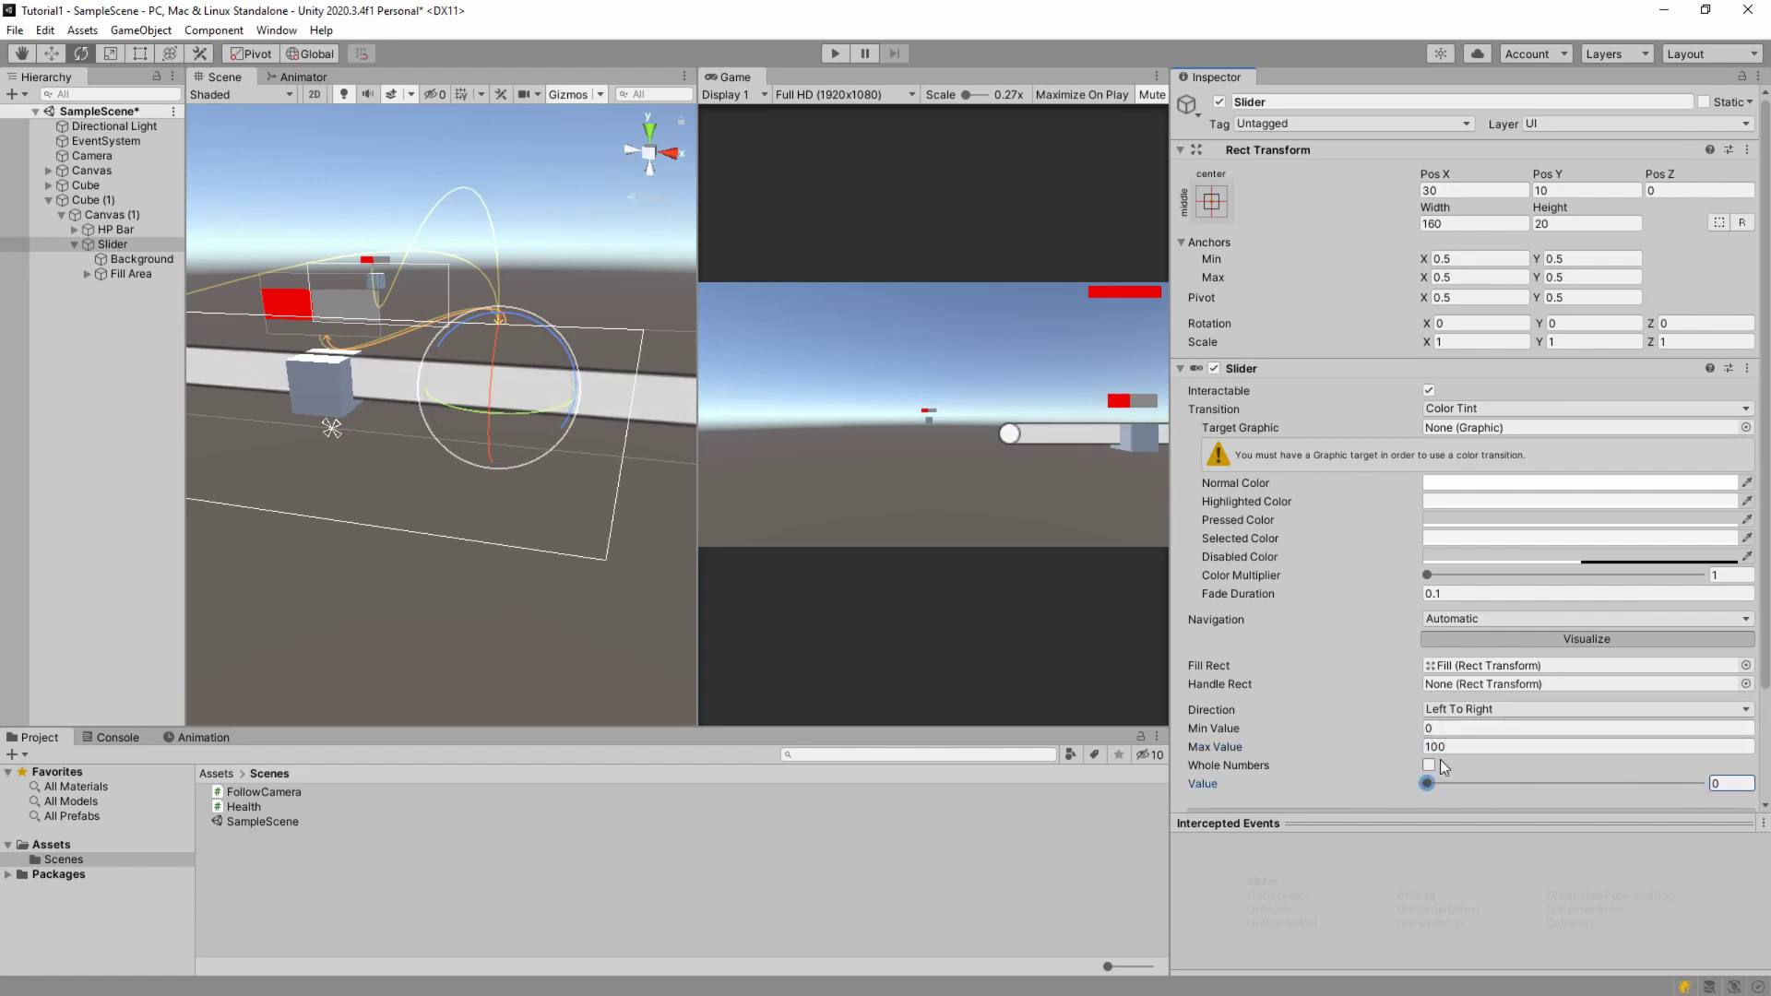
click(1387, 754)
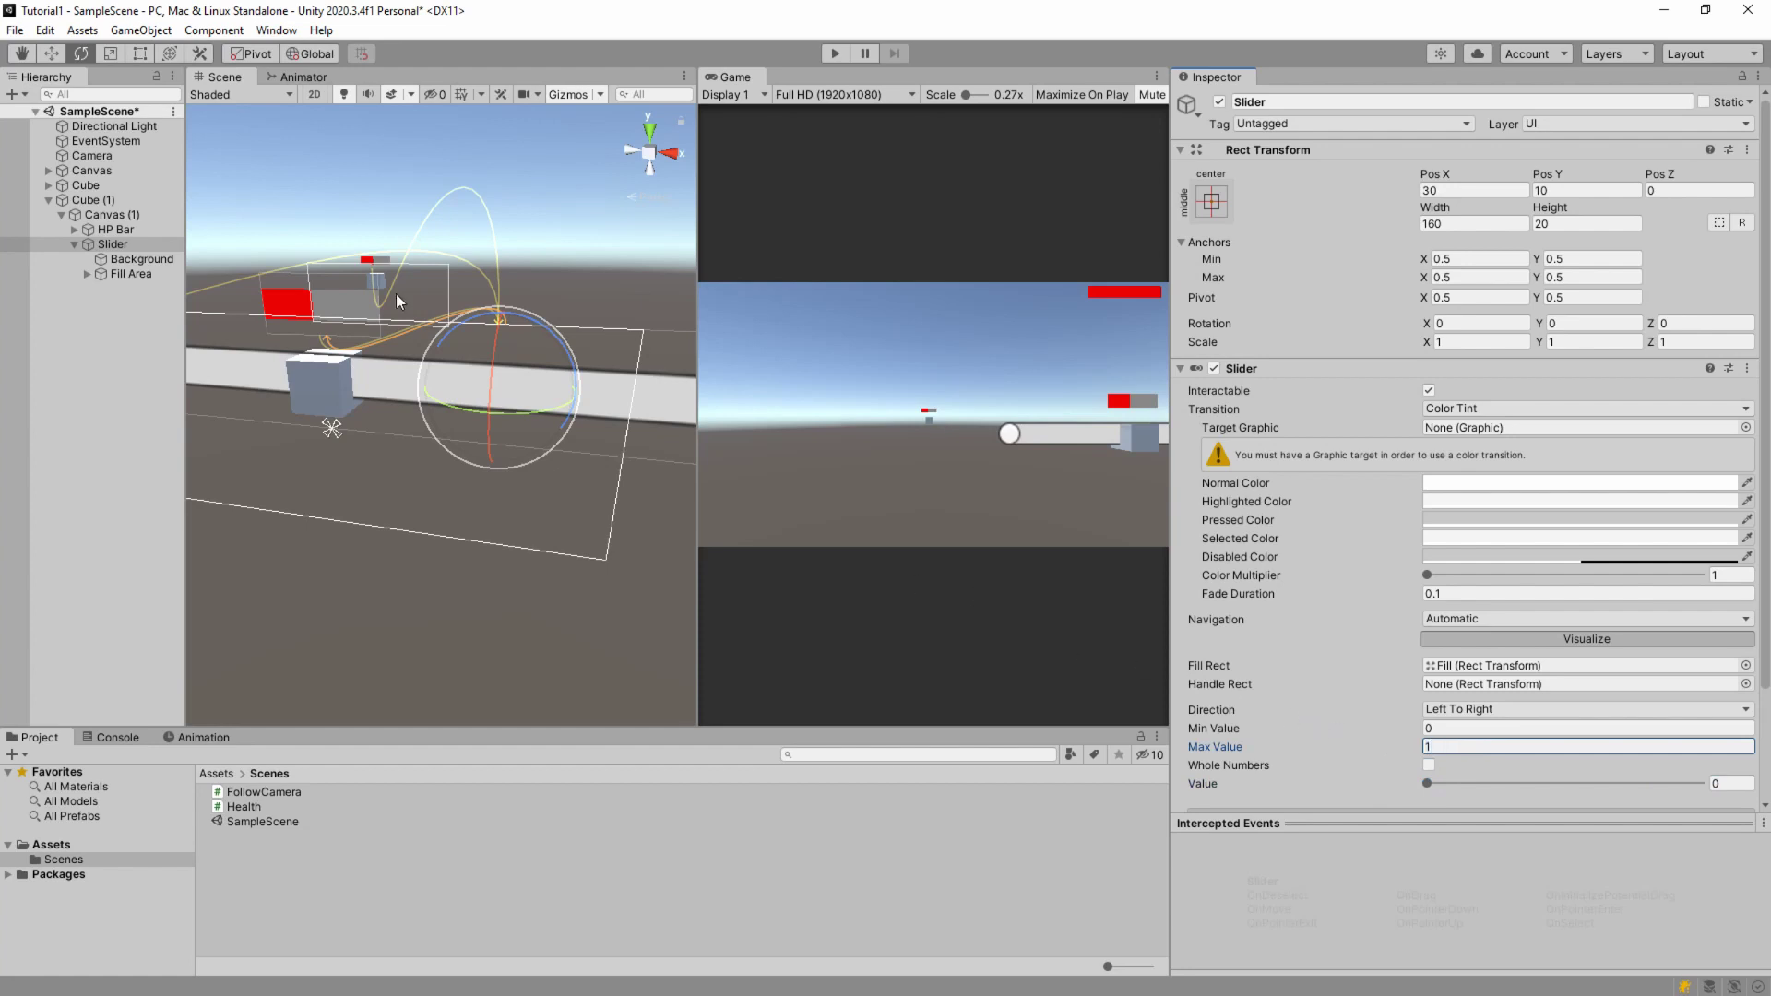
- Set the width of the Fill image inside the Slider's Fill Area to 0
click(129, 261)
click(129, 274)
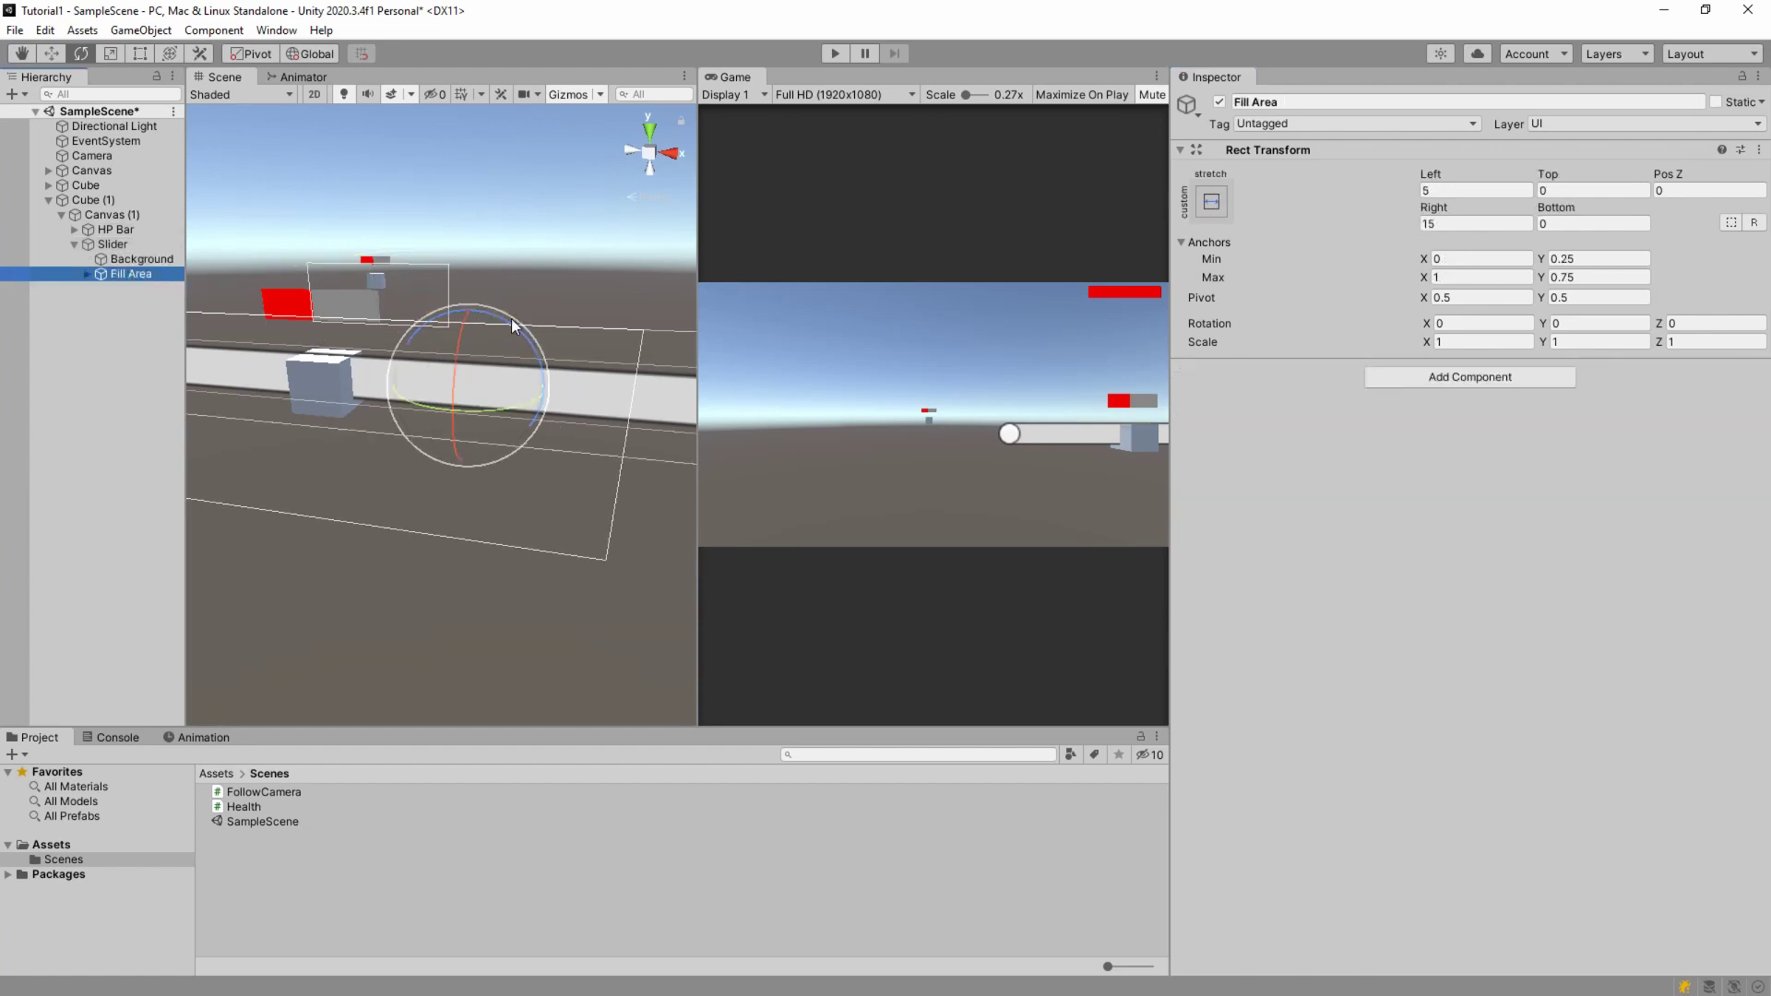
click(89, 275)
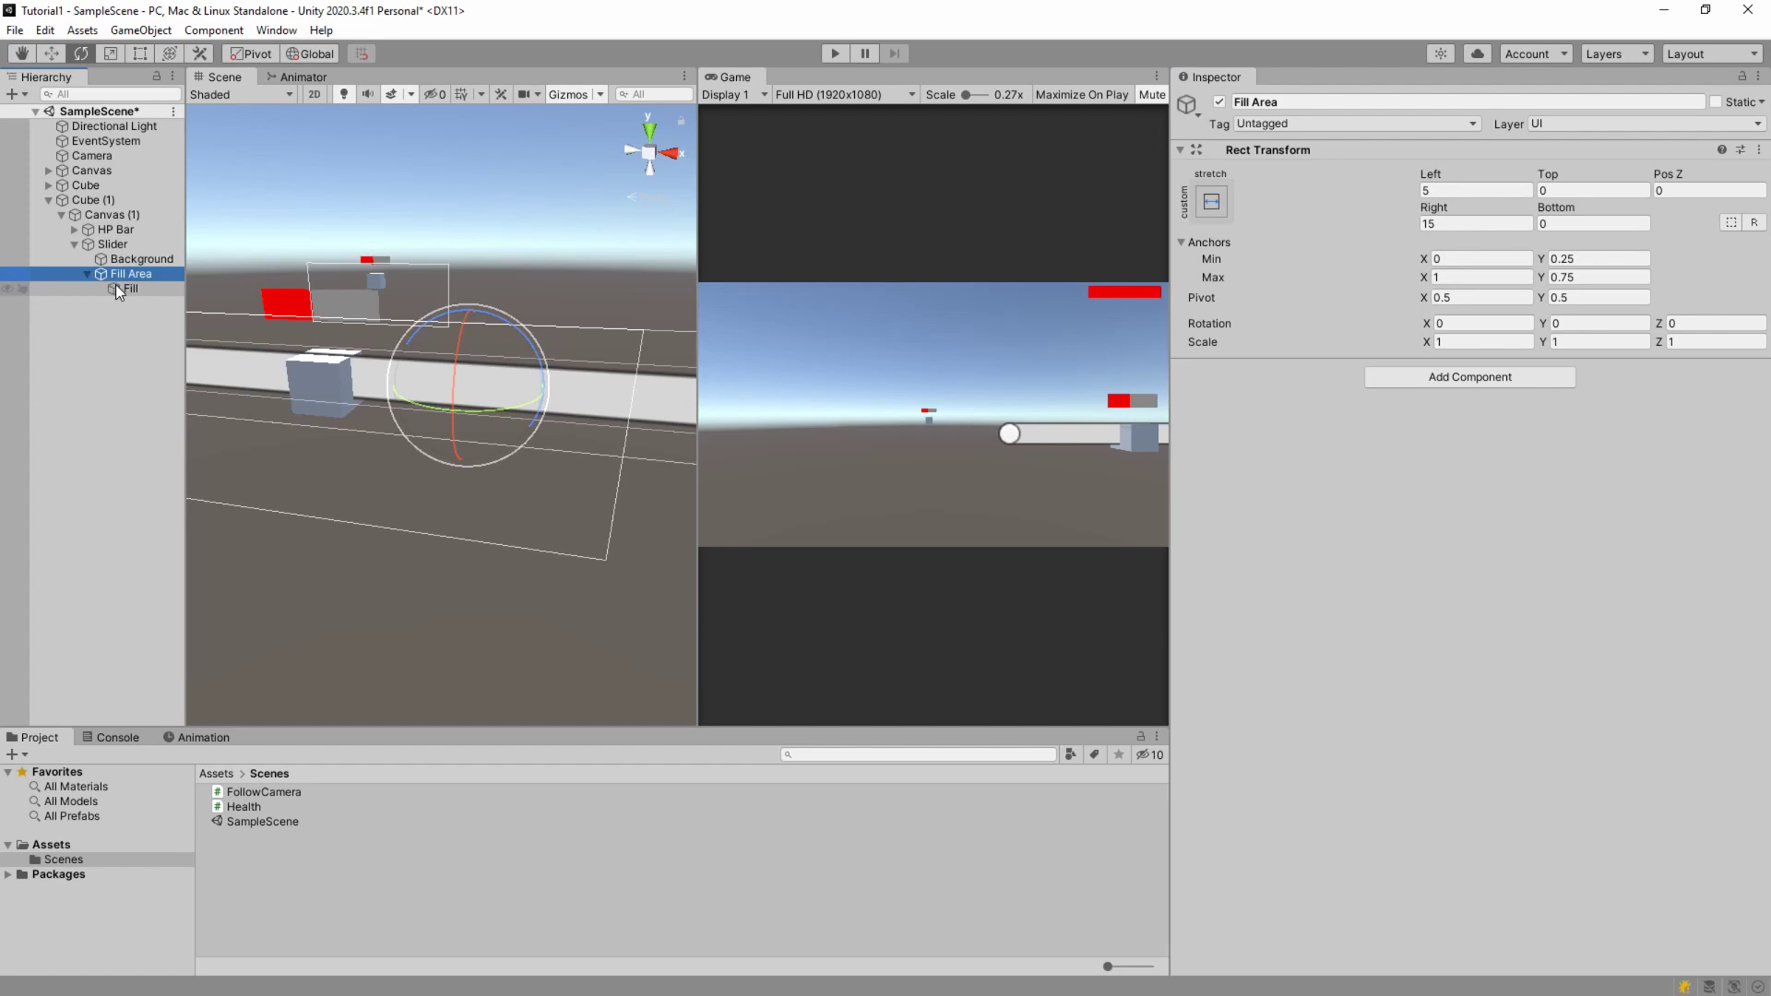
click(127, 289)
click(1482, 241)
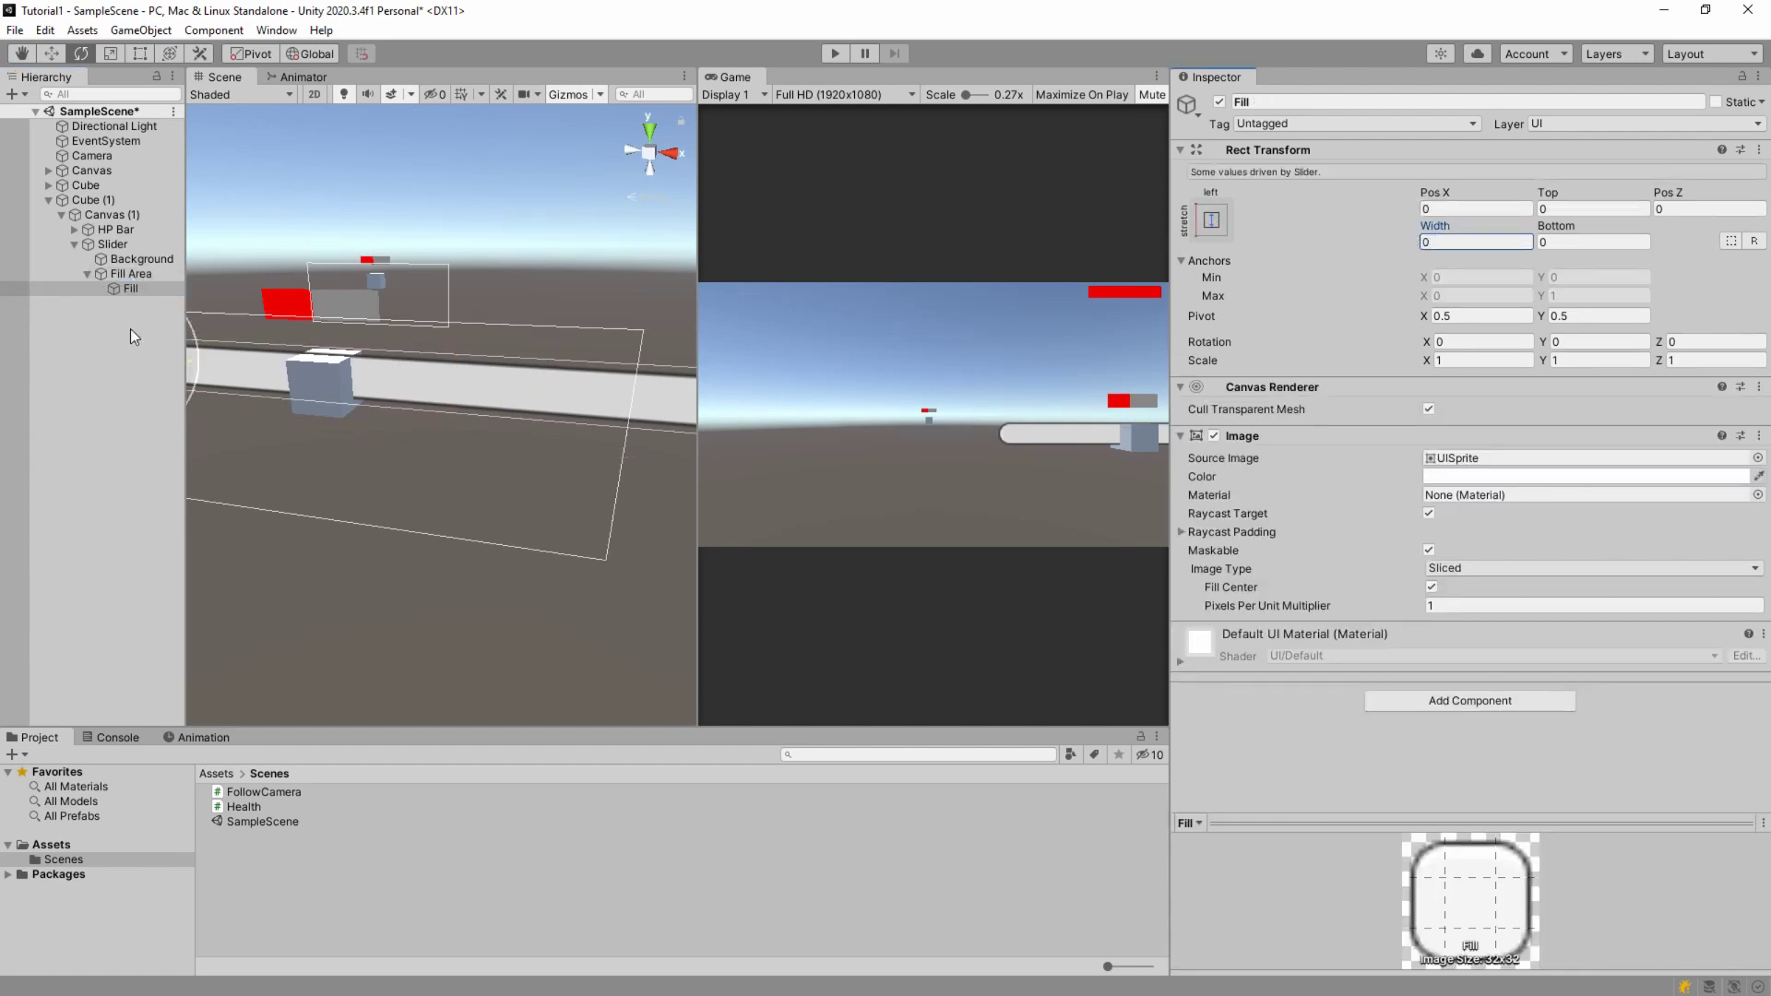
- Set the Fill Area's Right and Left offsets to 0
click(120, 273)
click(1460, 223)
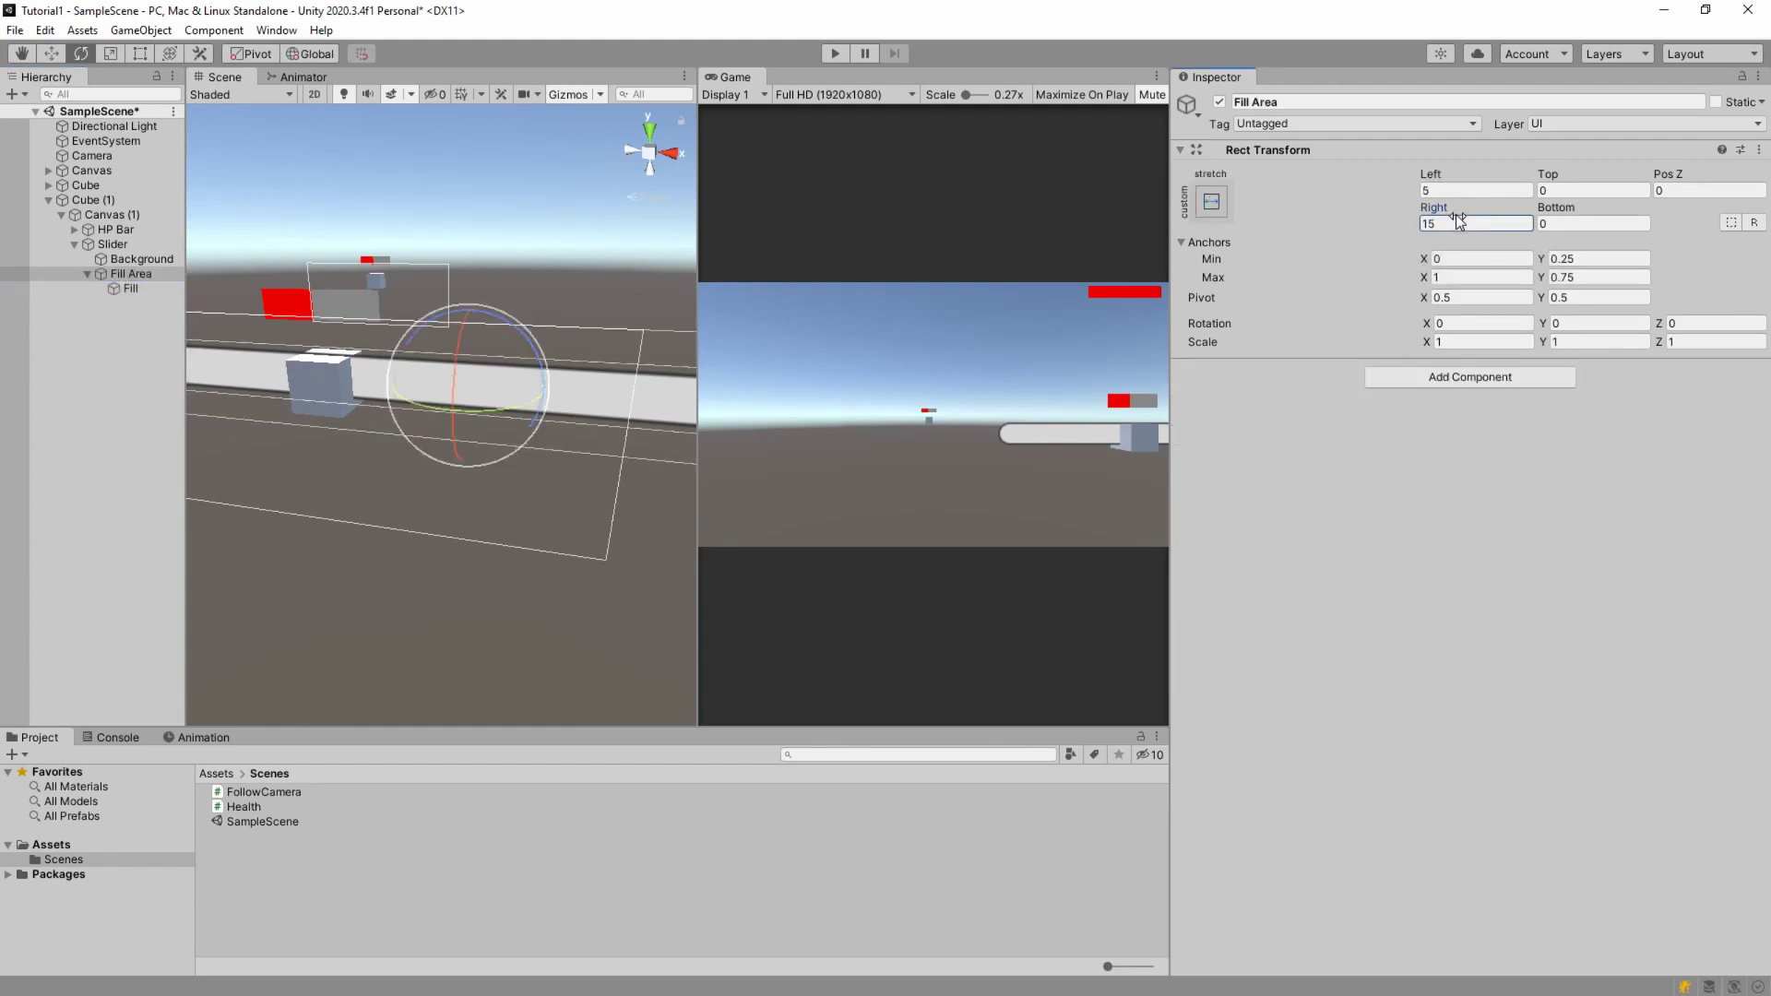
text(0)
click(1474, 190)
text(0)
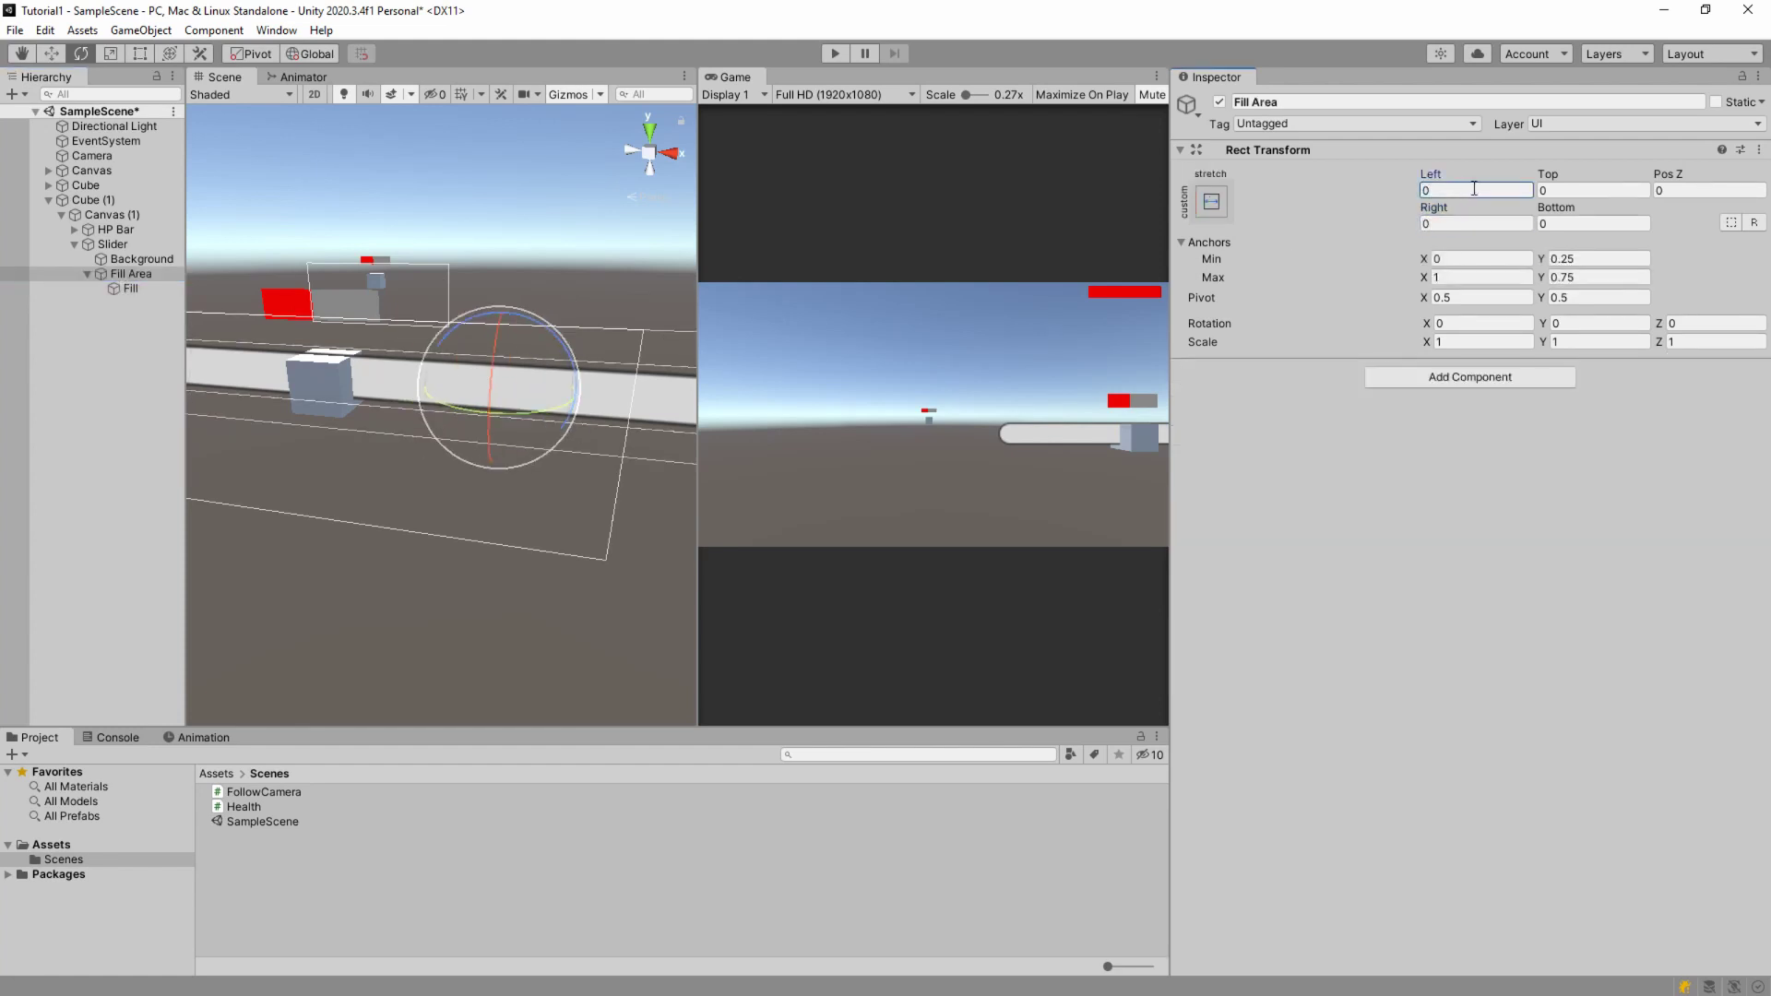
- Change the Fill image's colour to red
click(125, 289)
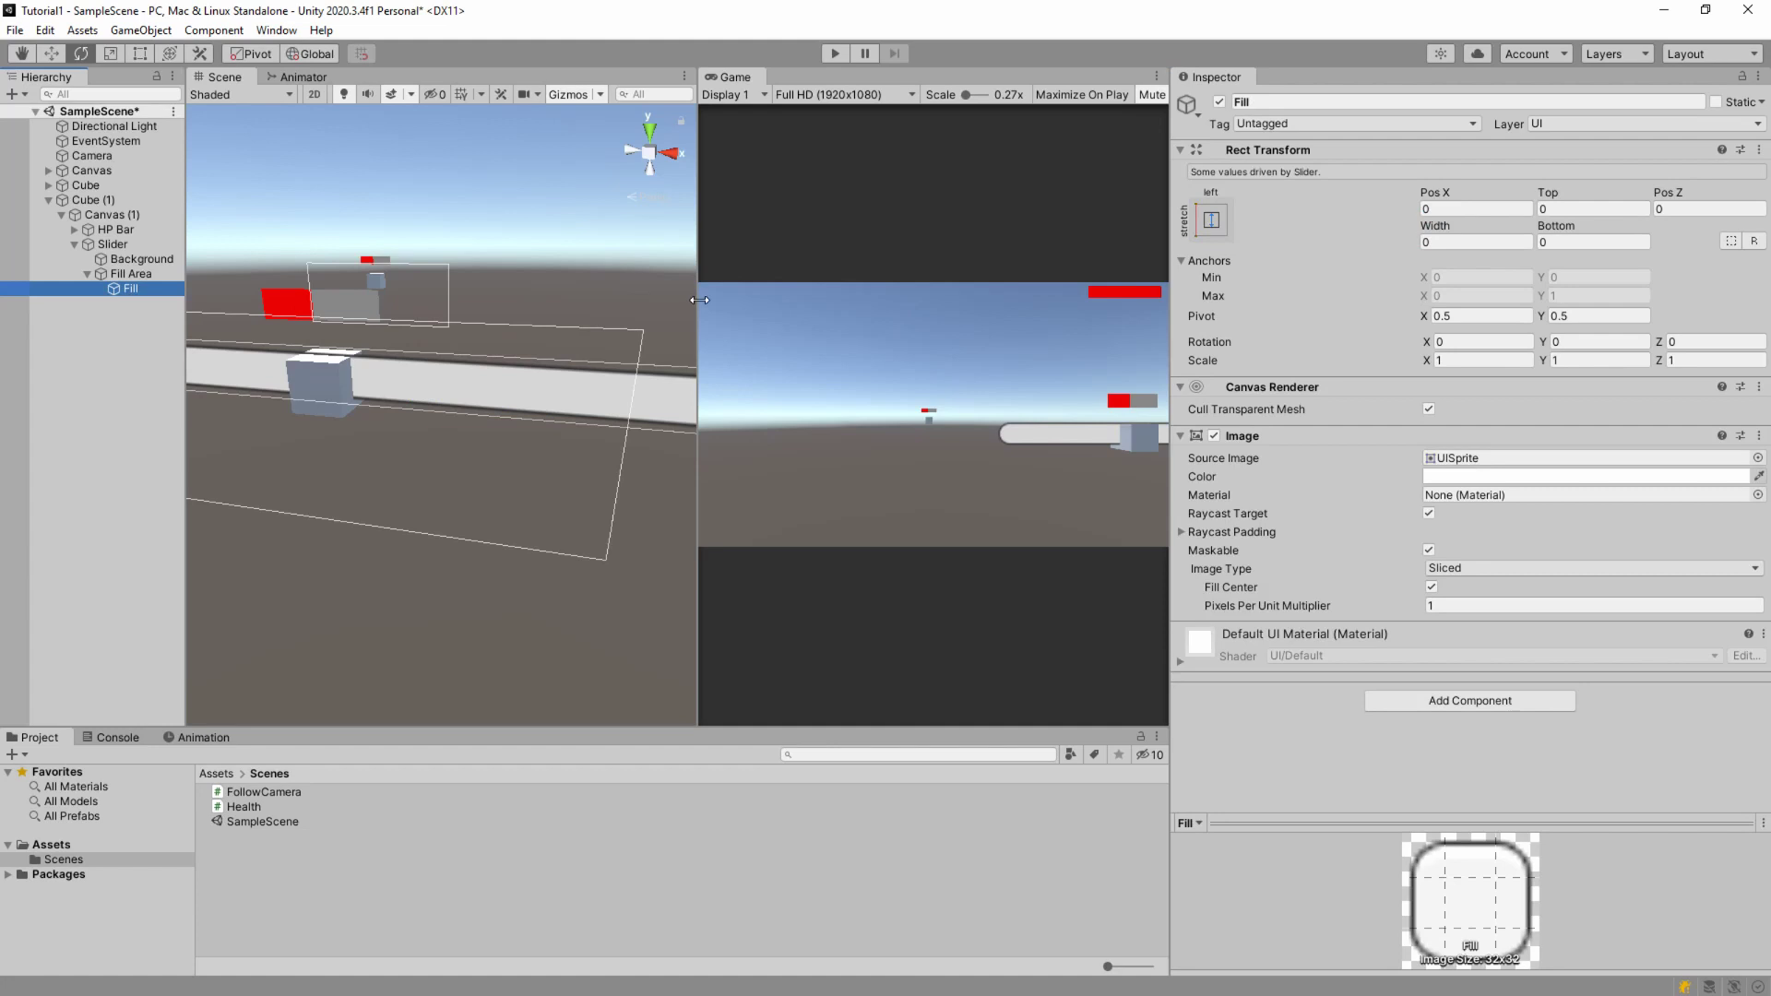
click(1476, 476)
drag(1628, 600, 1716, 564)
click(1720, 466)
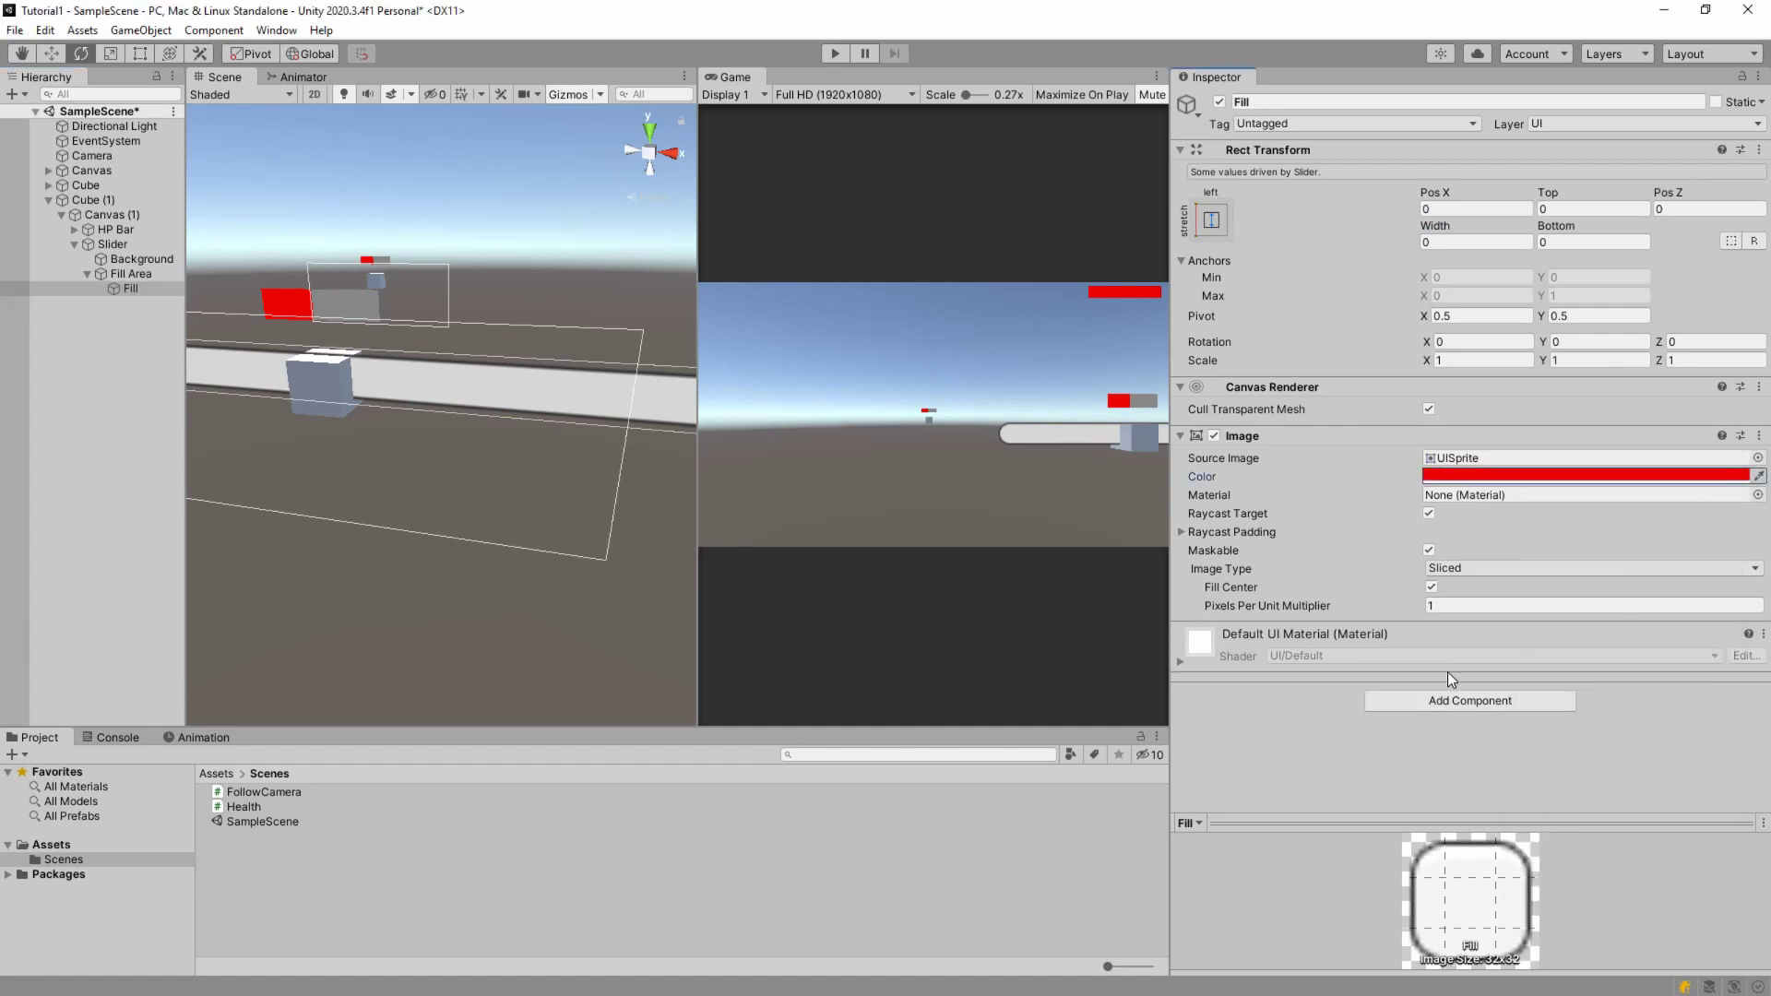
- Raise the Slider's value to about 0.56 and review the Fill Area, Fill and Background objects' settings
click(109, 246)
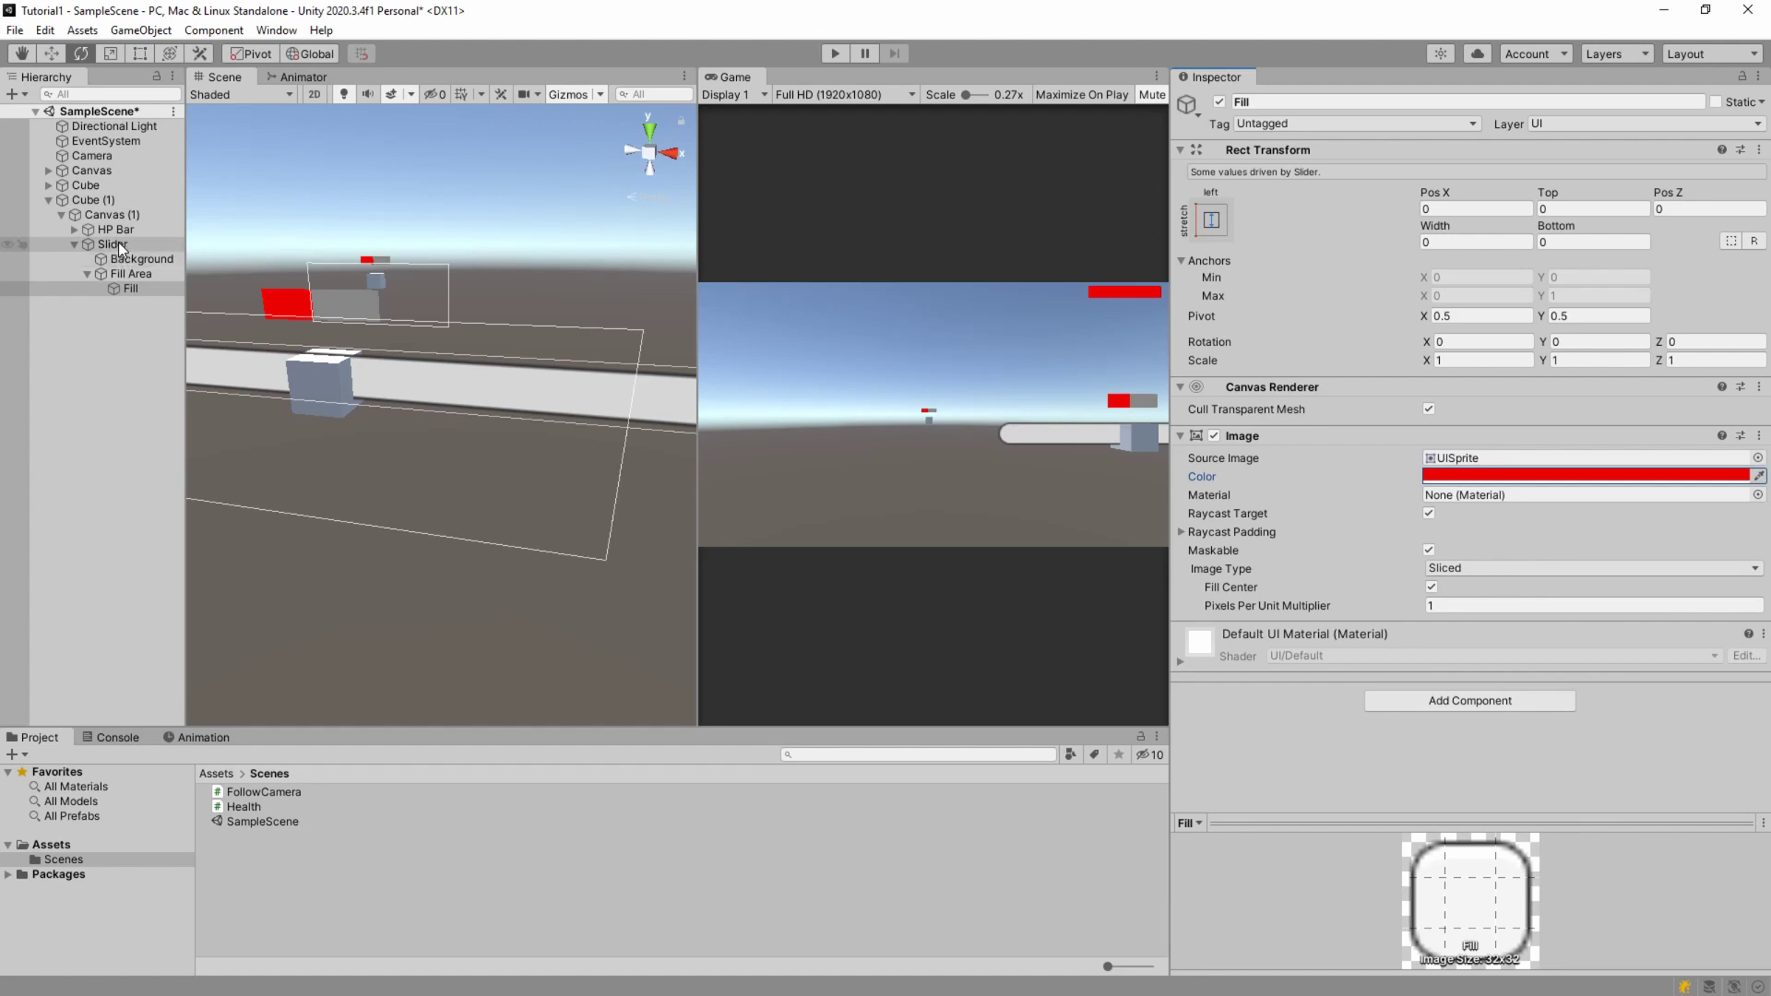
drag(1442, 782, 1581, 749)
click(127, 289)
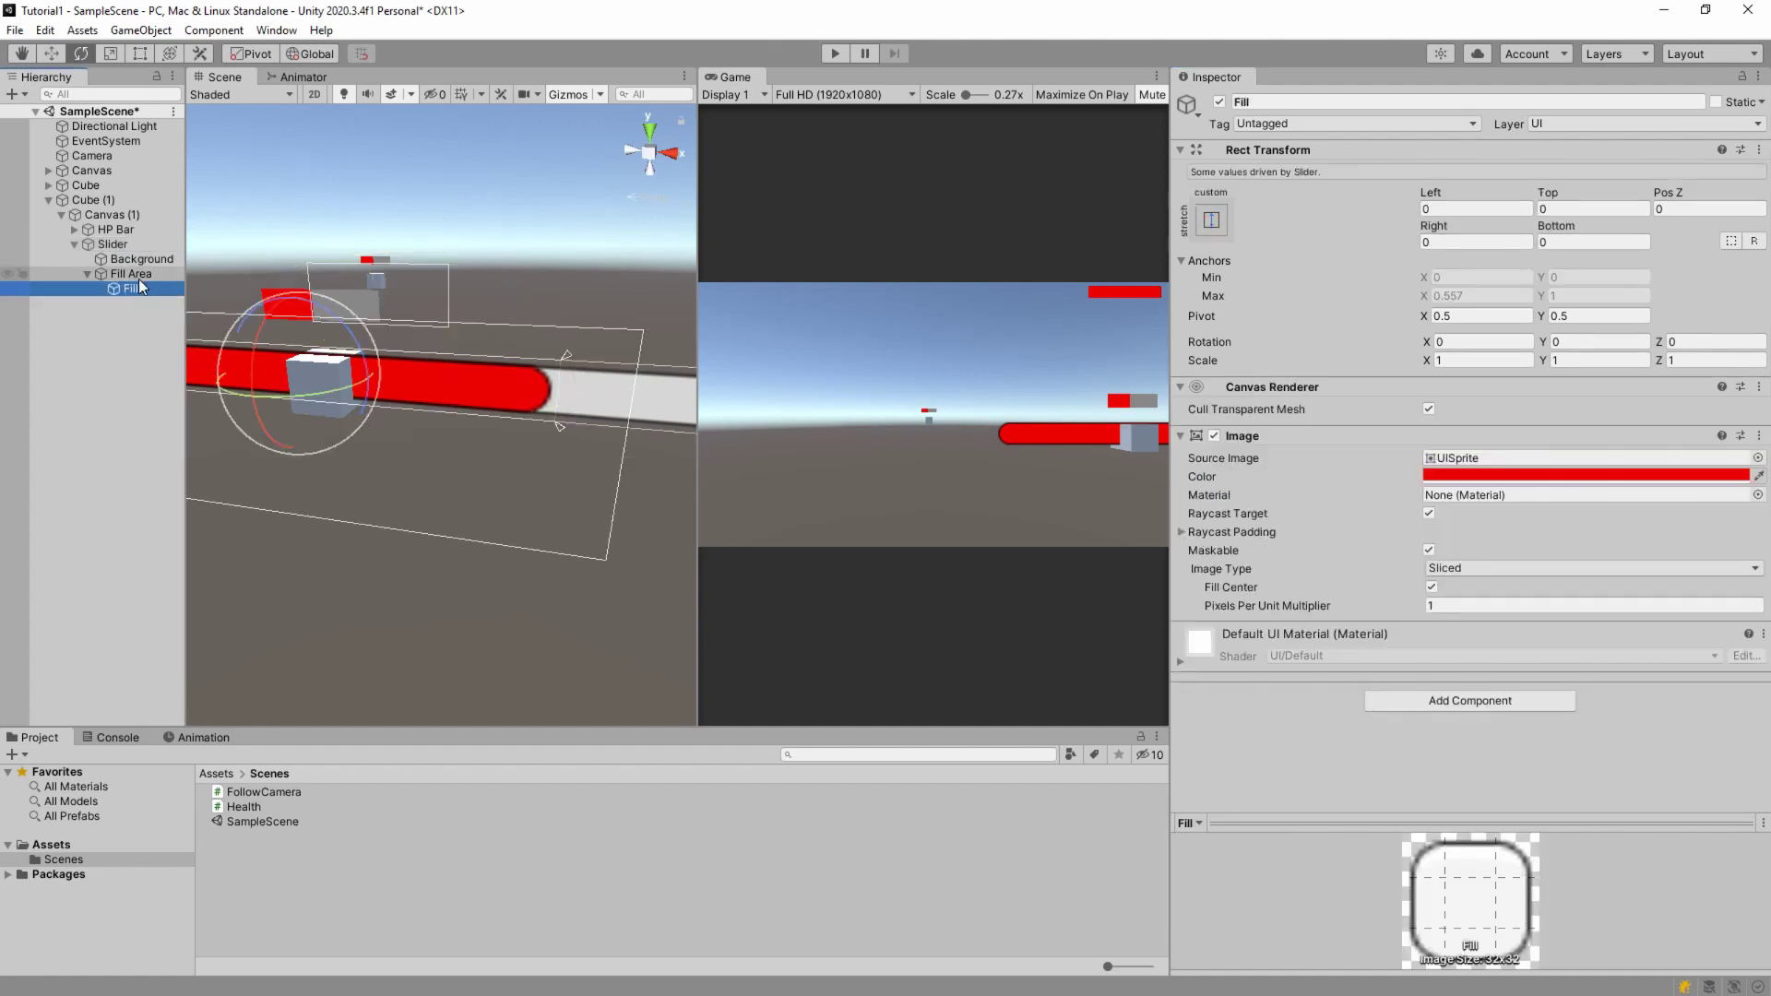
click(129, 274)
click(129, 290)
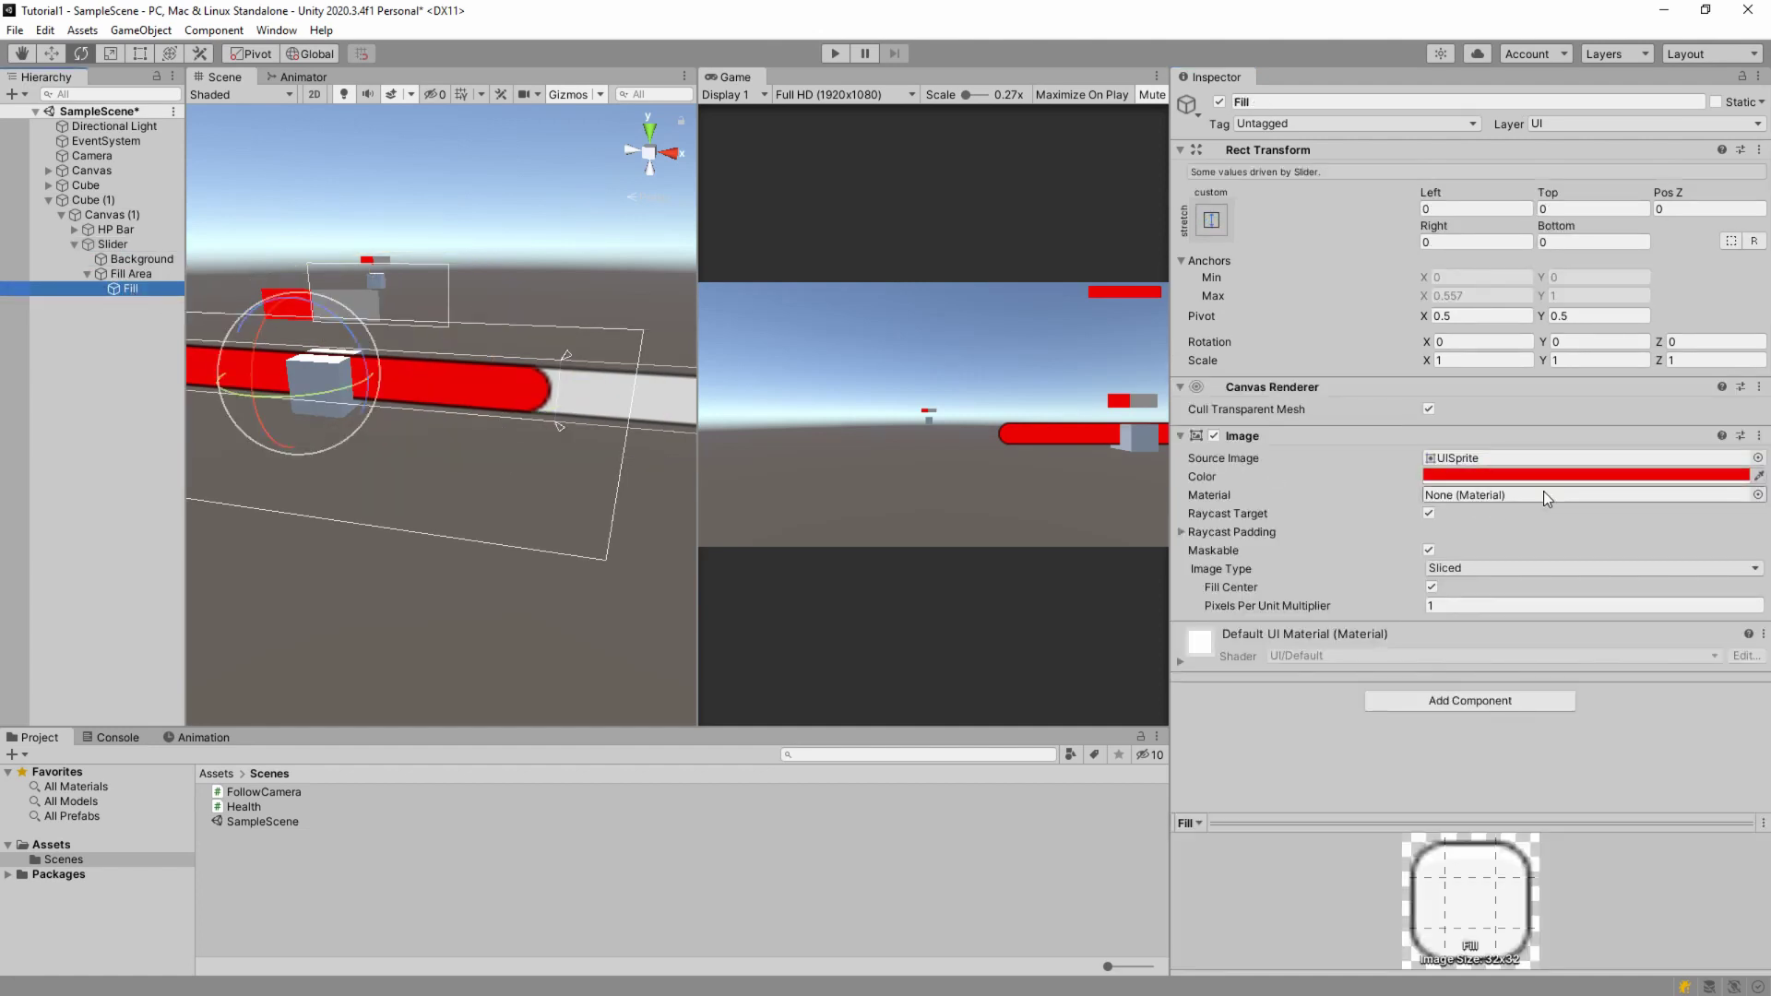
click(139, 256)
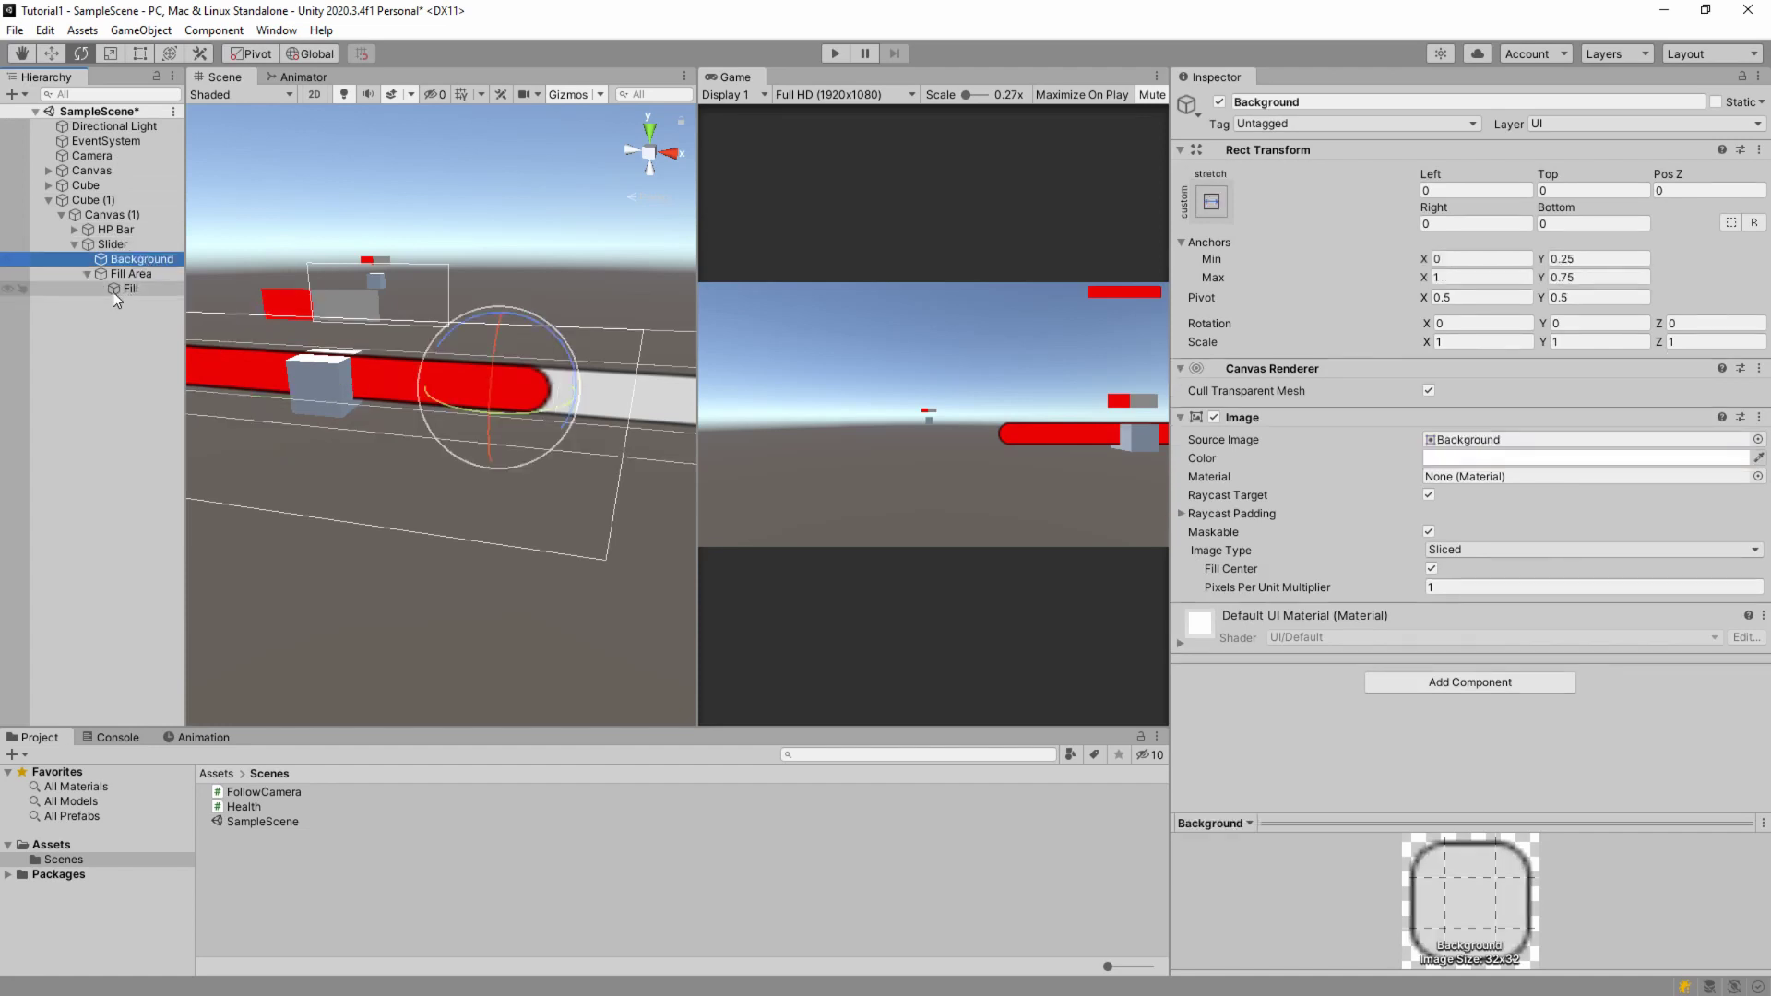
- Delete the Slider from Cube (1)'s canvas, select that canvas and narrow the Inspector
click(116, 244)
key(Delete)
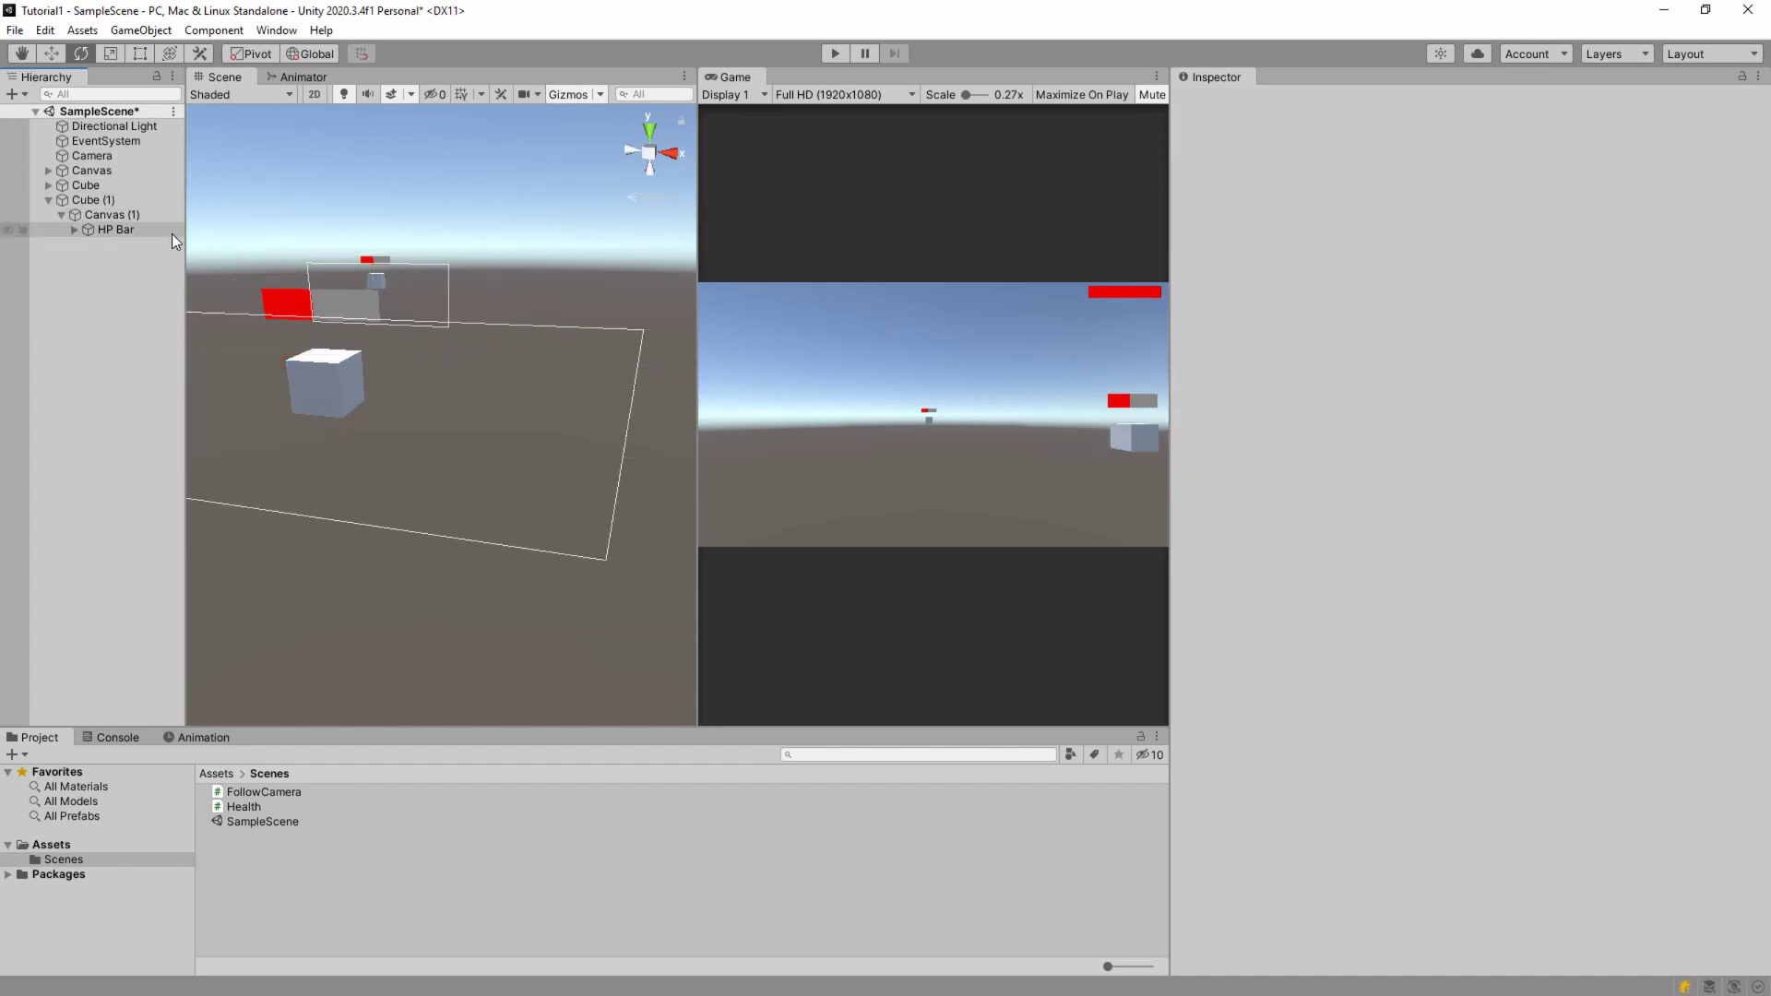
click(100, 214)
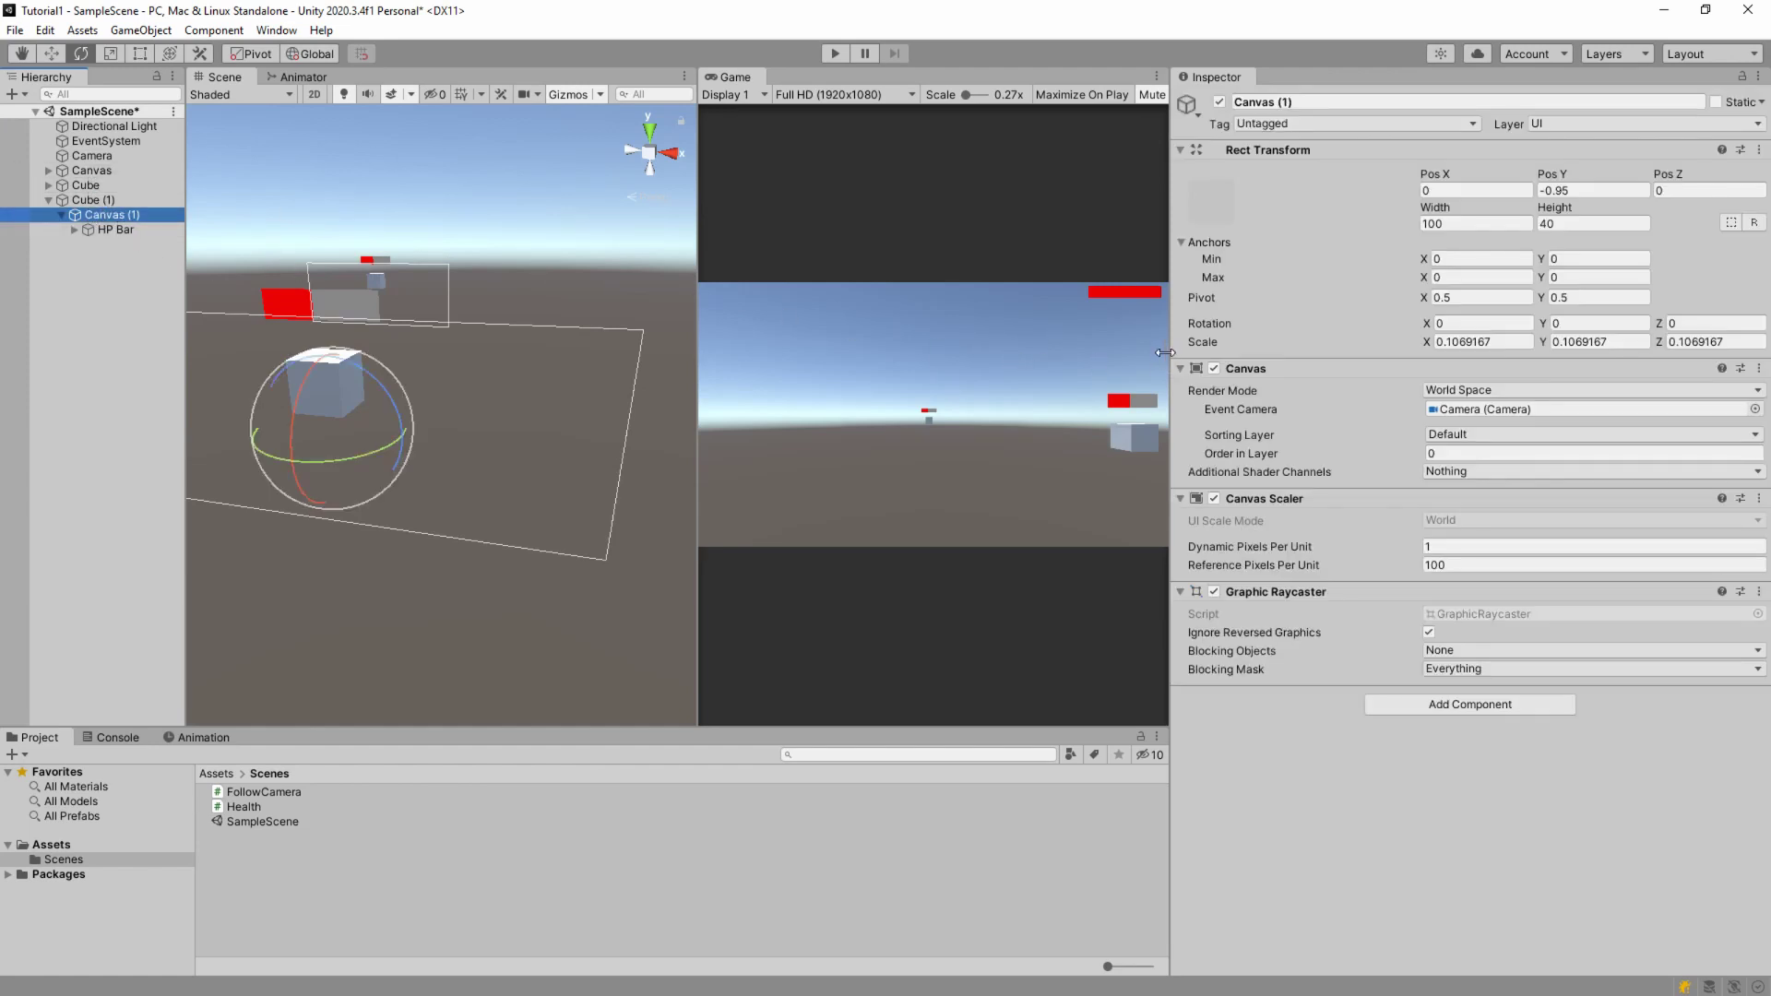
drag(1165, 352, 1405, 353)
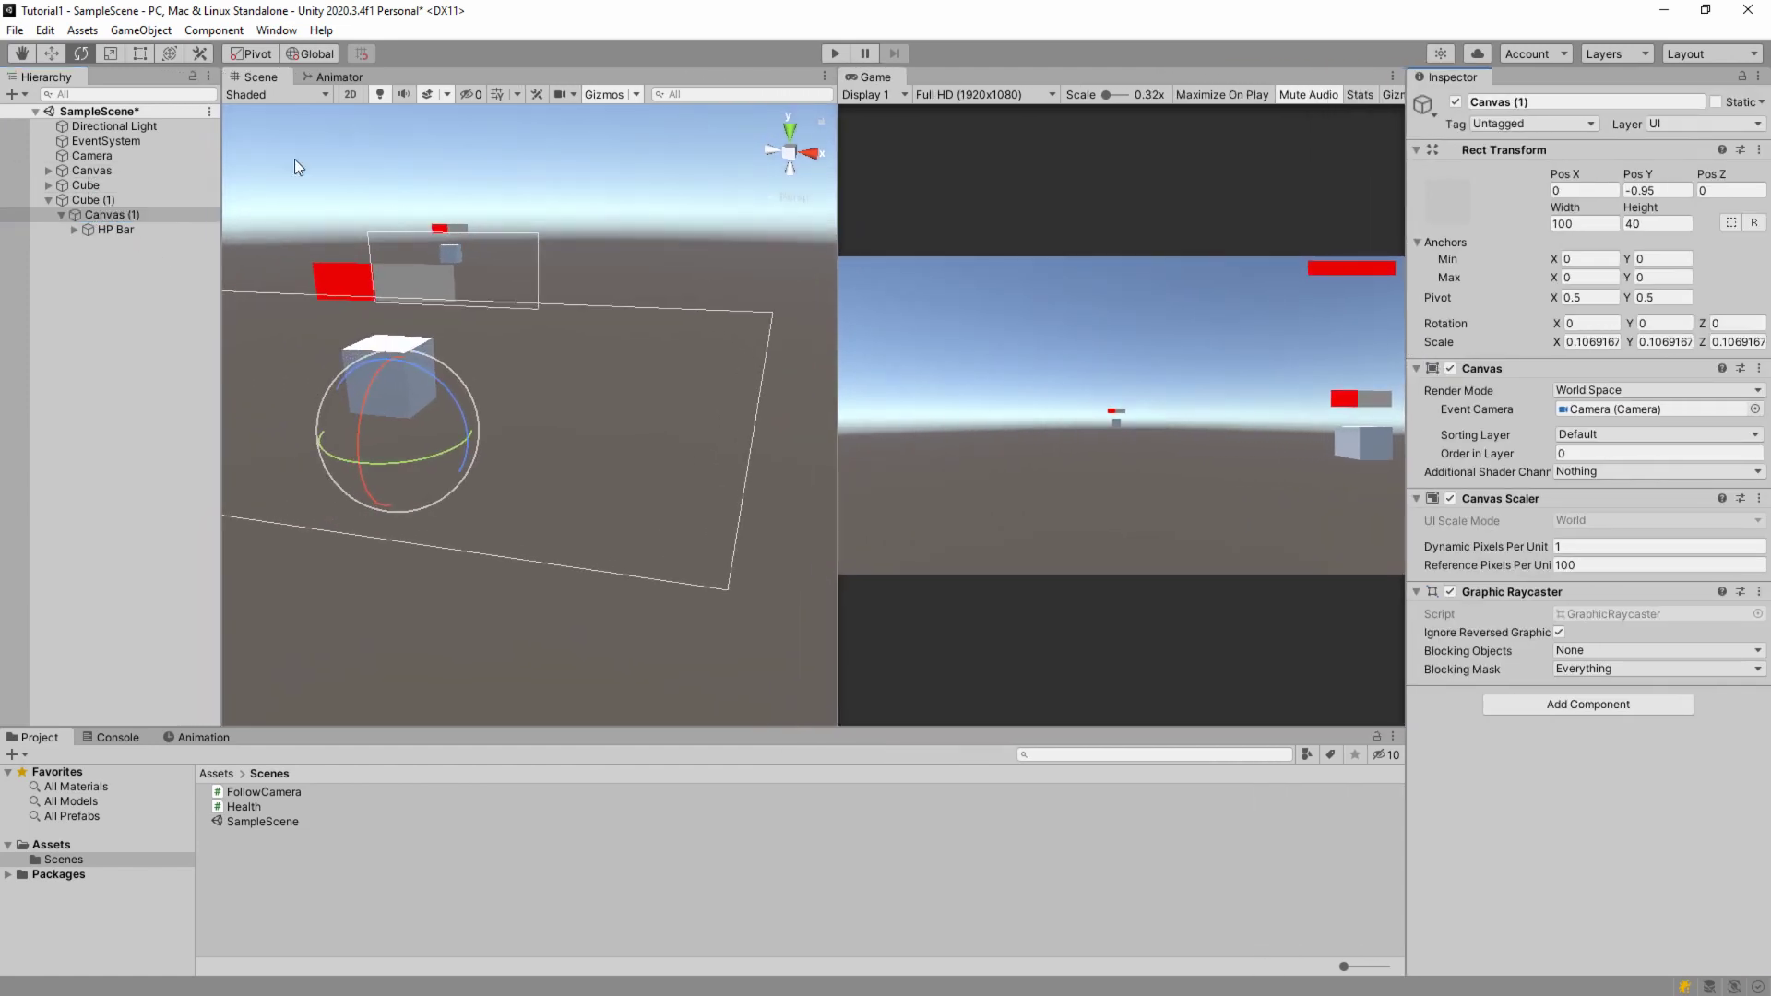
- Examine the screen-space Canvas's render camera setting and the Camera object with the canvas frame in front of it
click(91, 171)
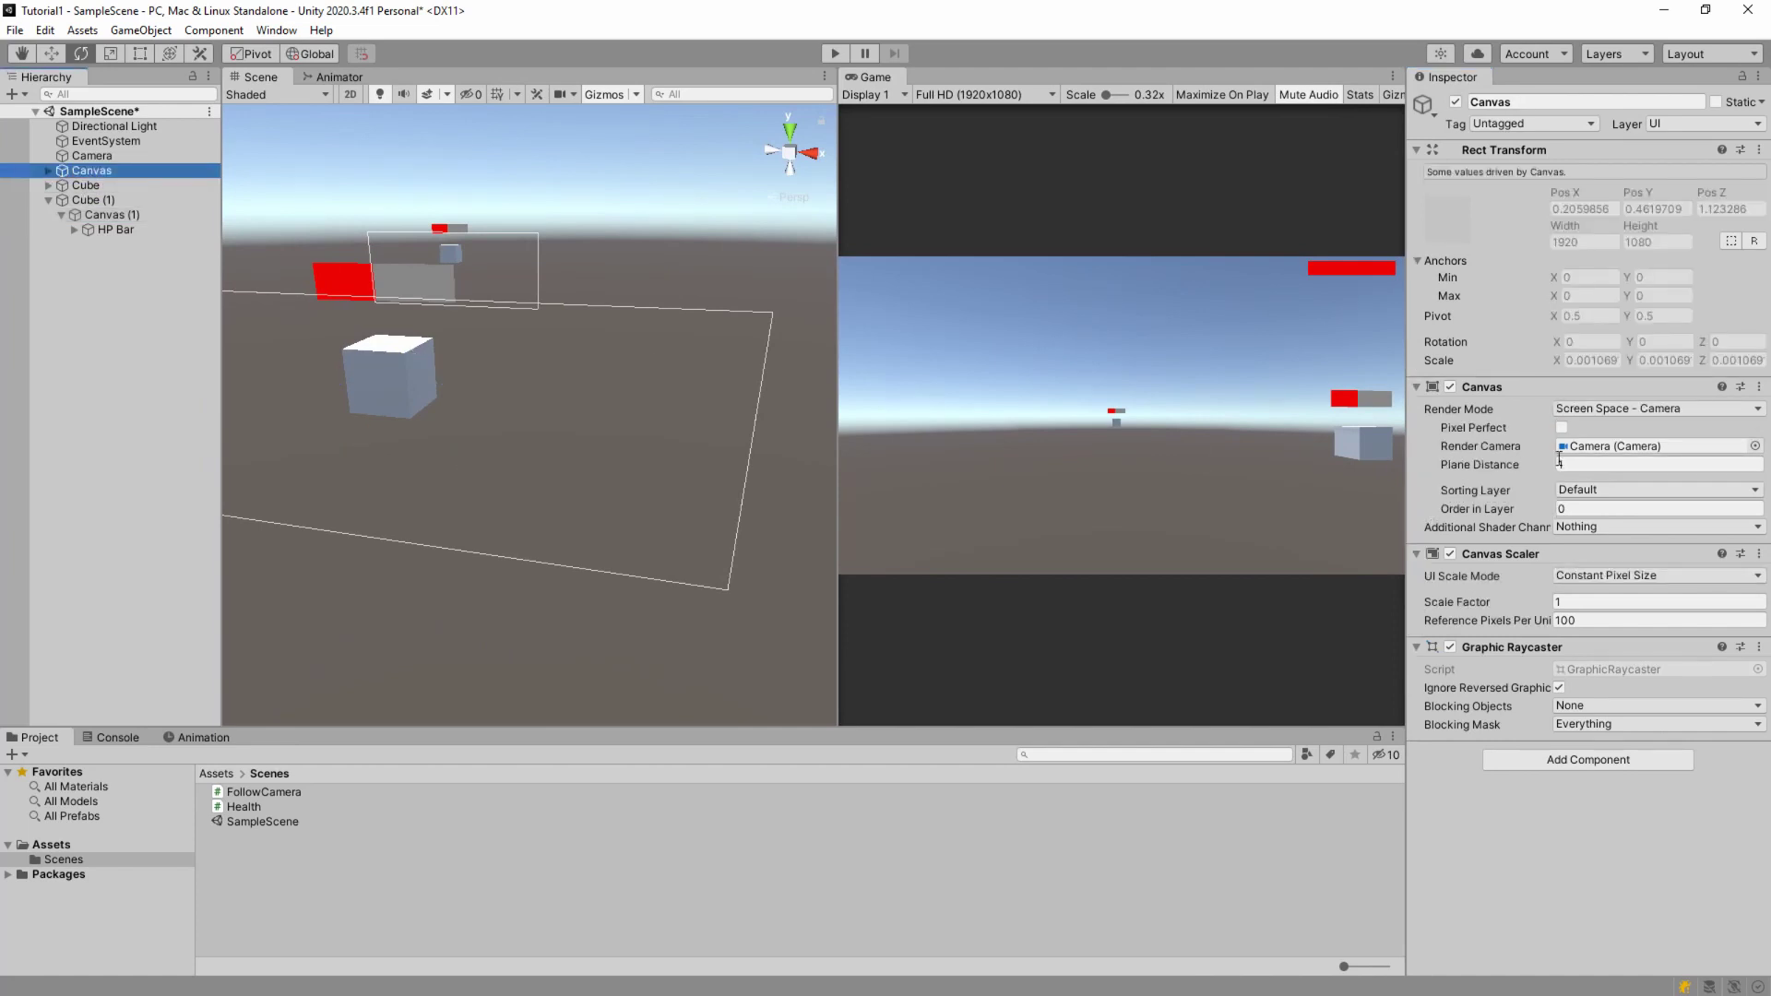
click(1634, 446)
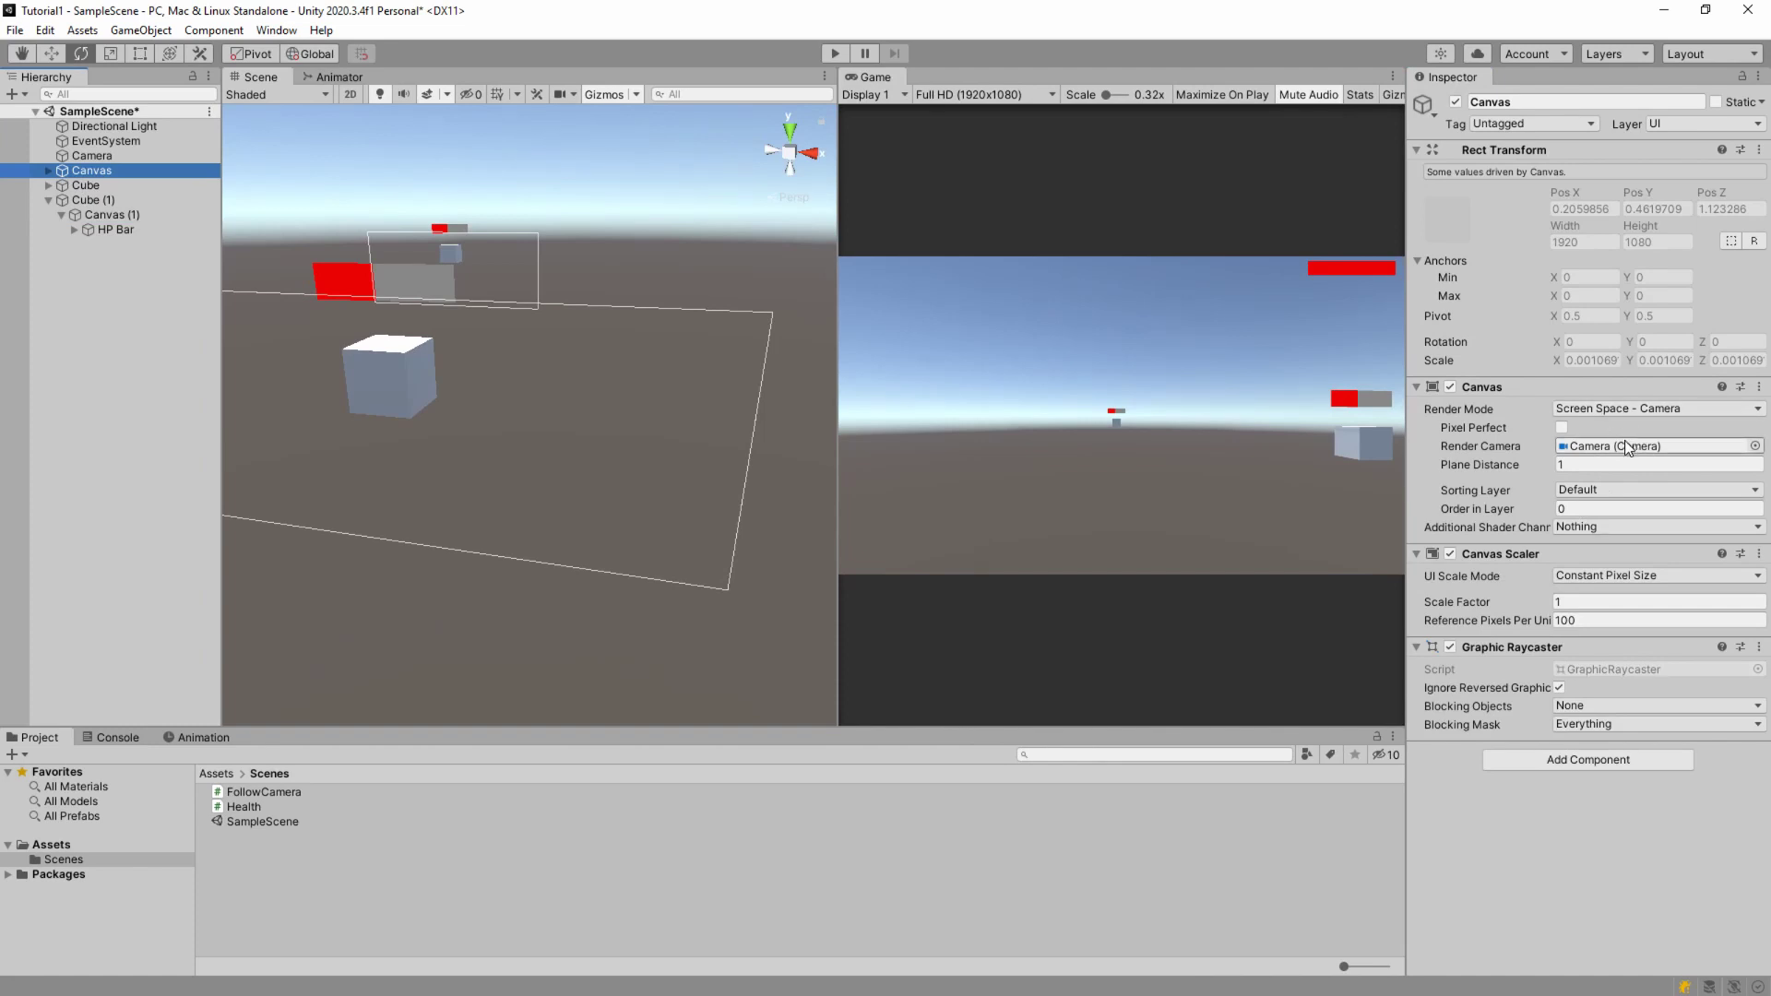
click(92, 154)
right_drag(391, 274, 516, 407)
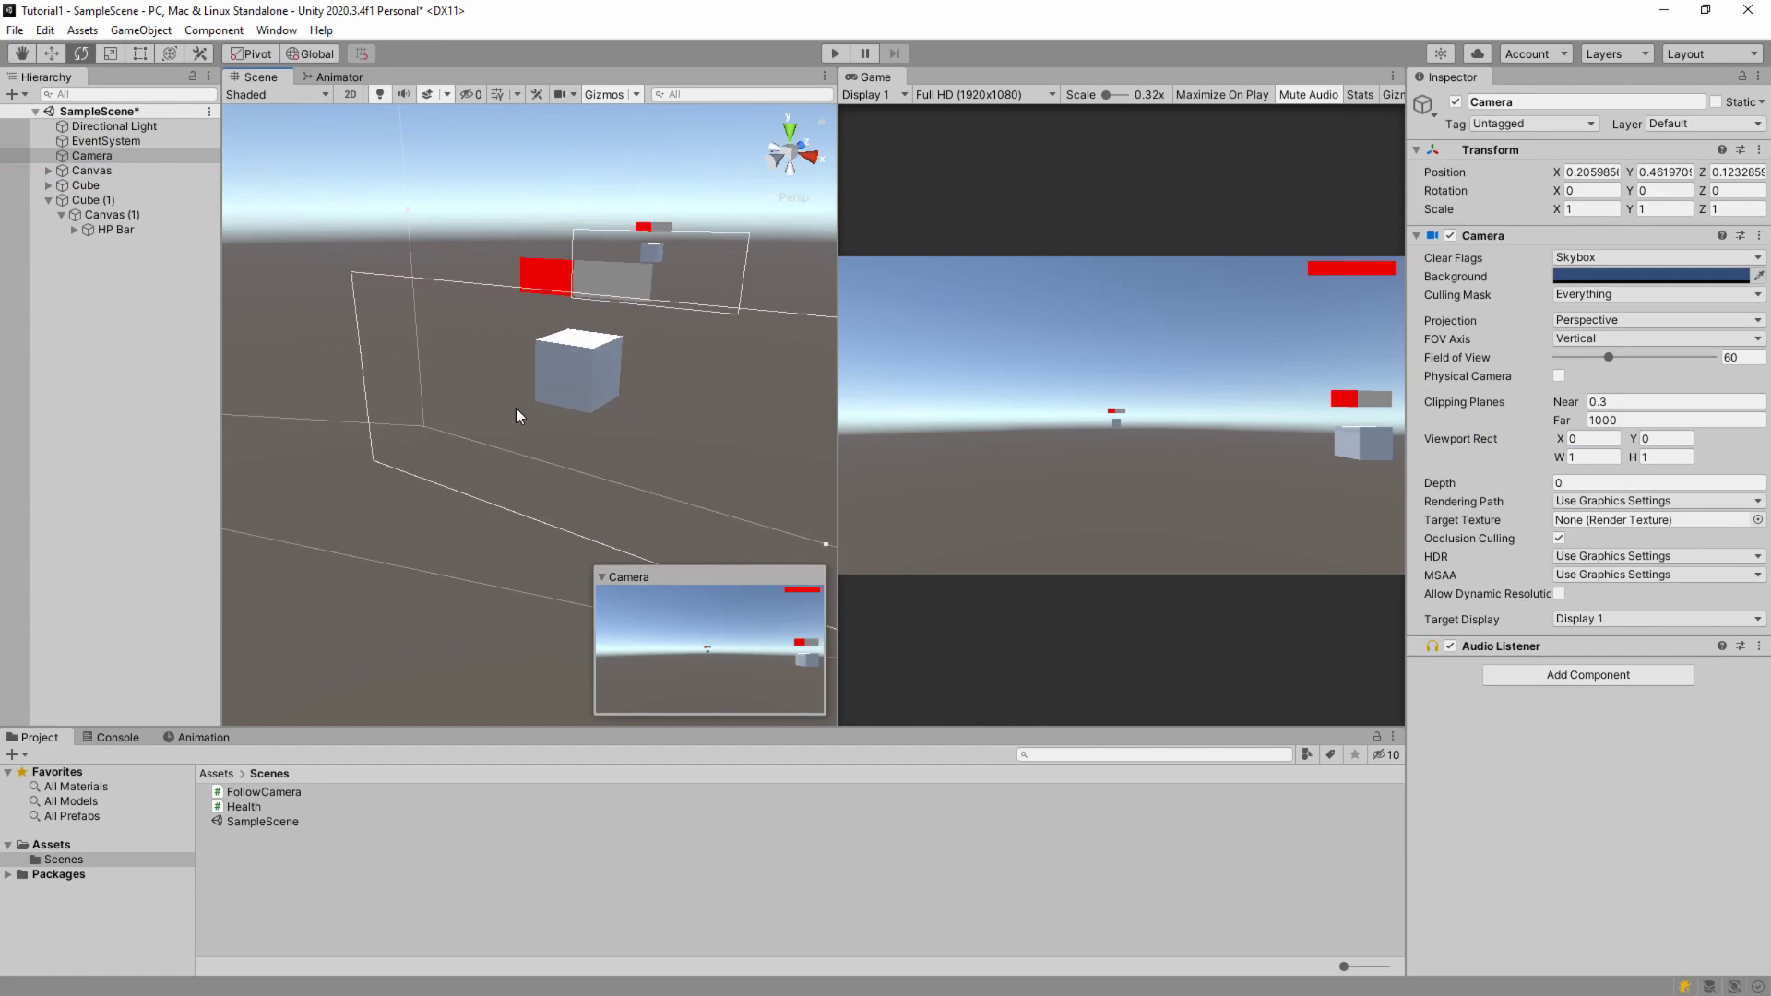
key(f)
key(e)
scroll(637, 434, down, 3)
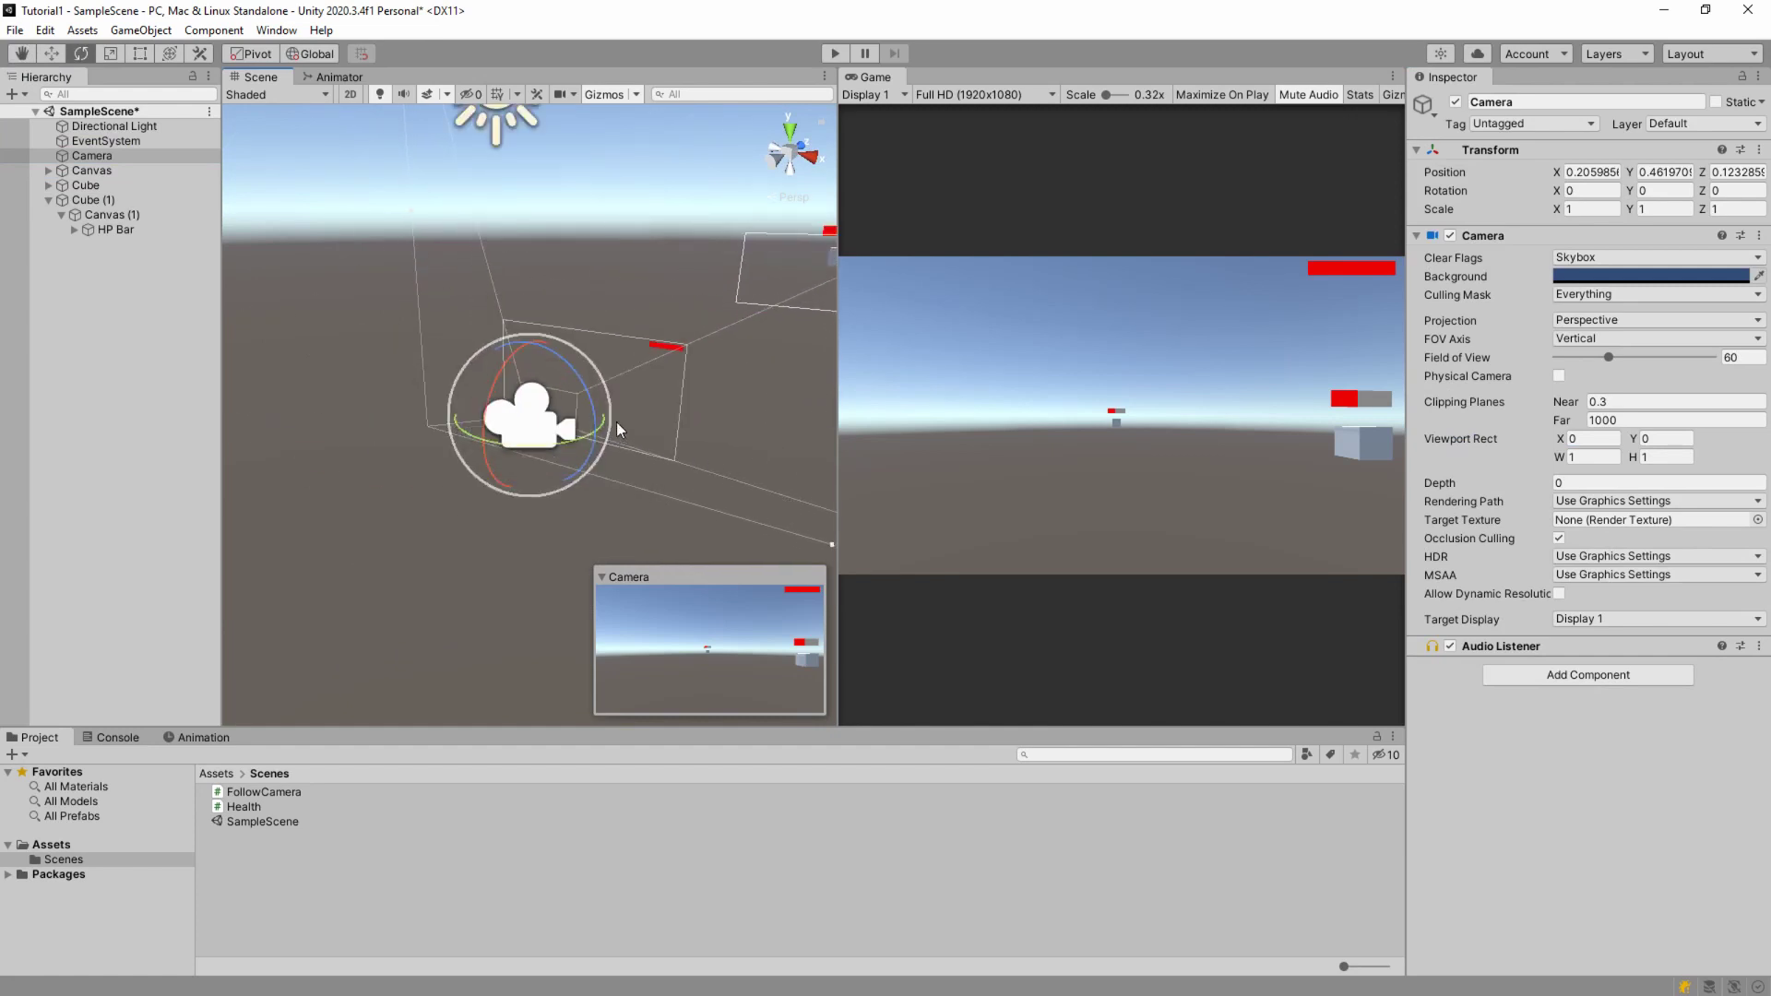
scroll(633, 362, up, 5)
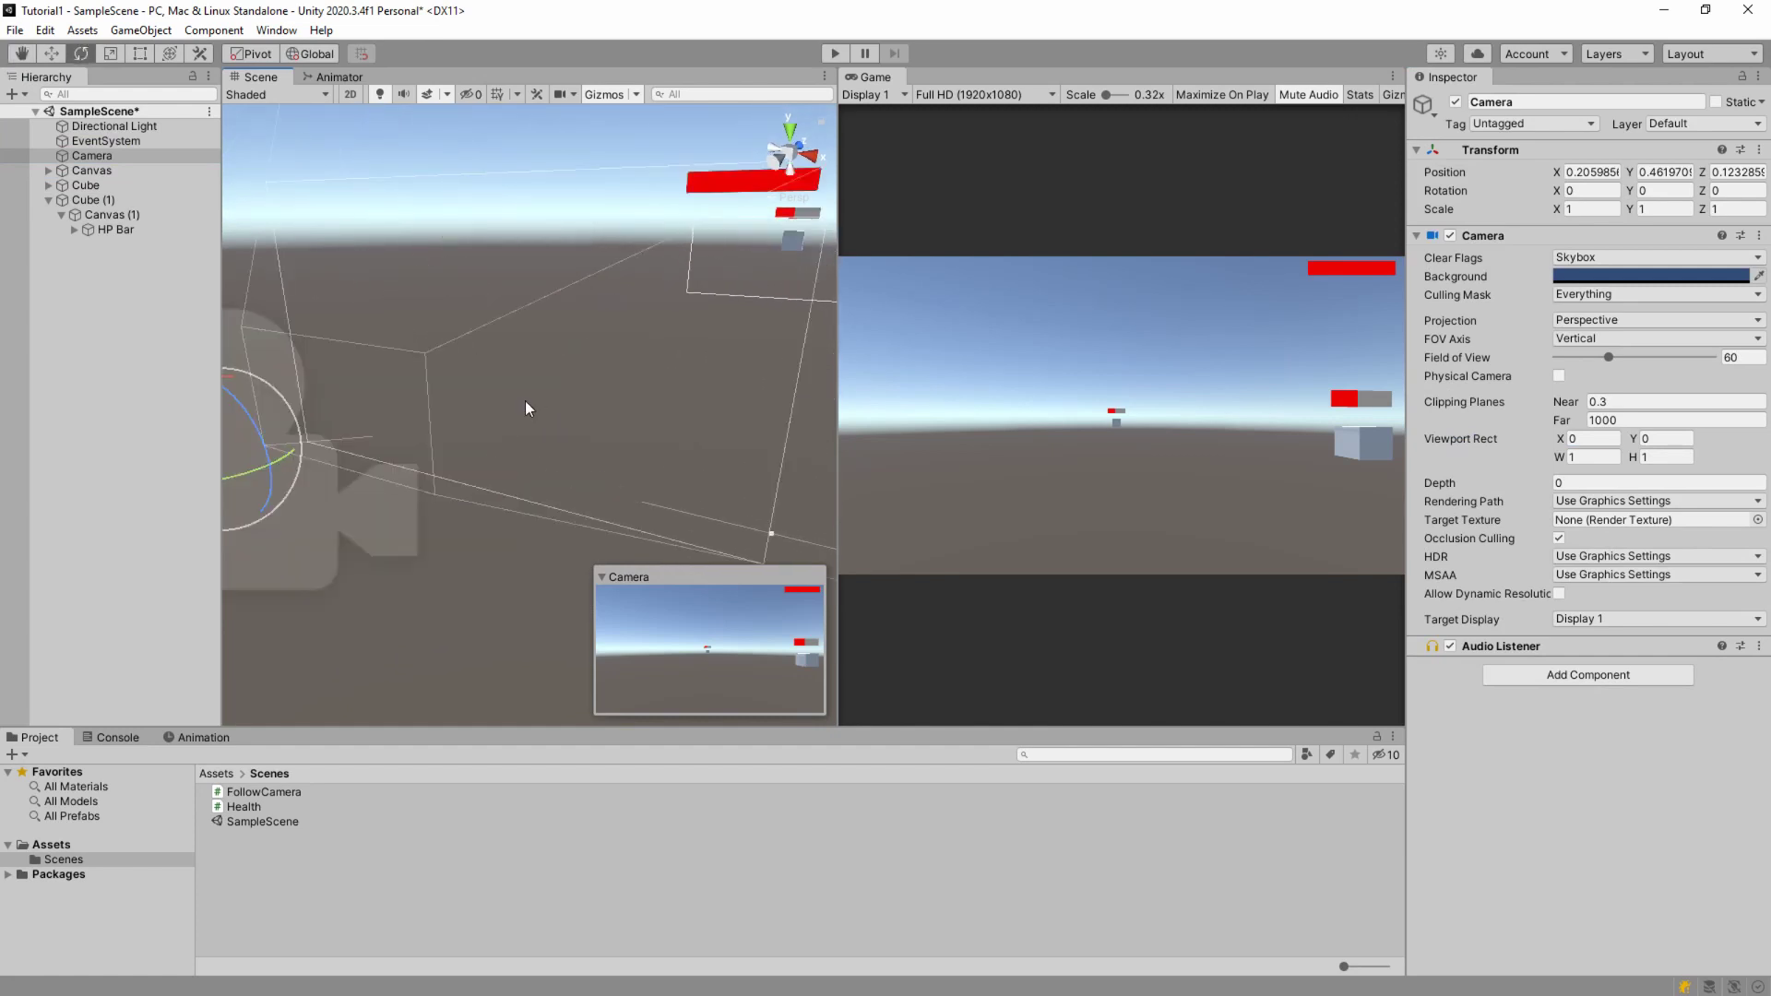
- Rotate the Camera to about -14.4 degrees around the Y axis
middle_drag(572, 415, 226, 435)
key(f)
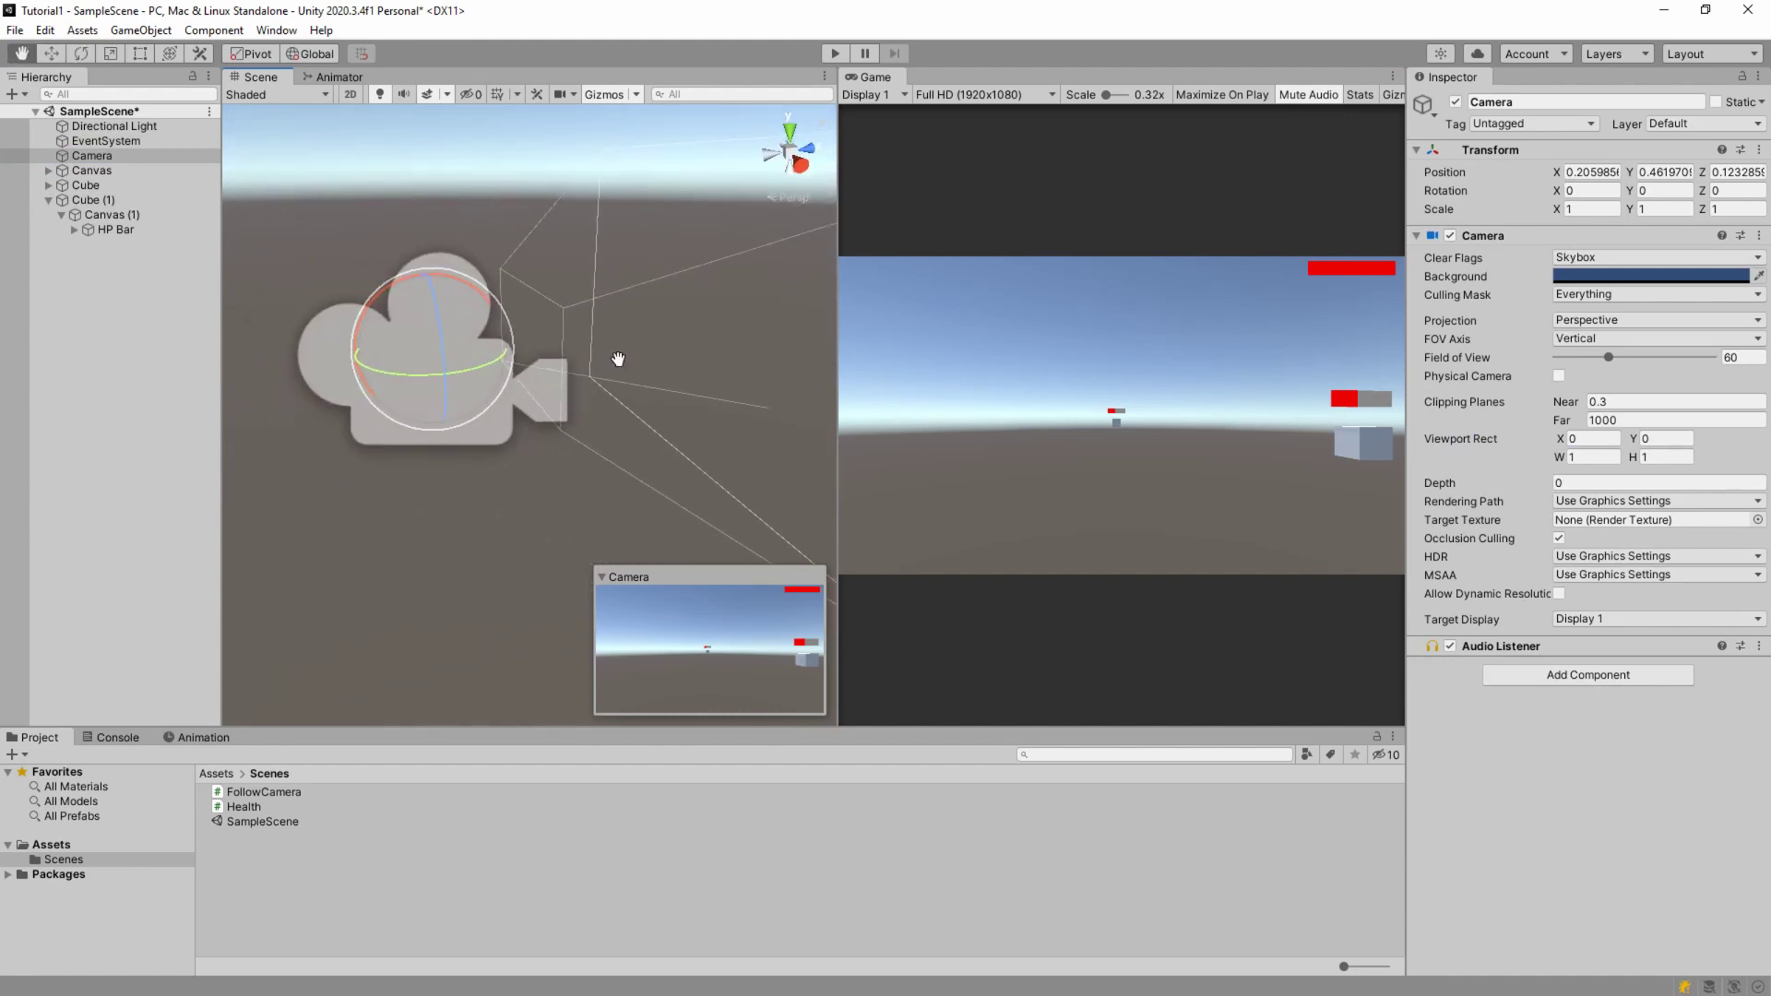
right_drag(617, 360, 362, 214)
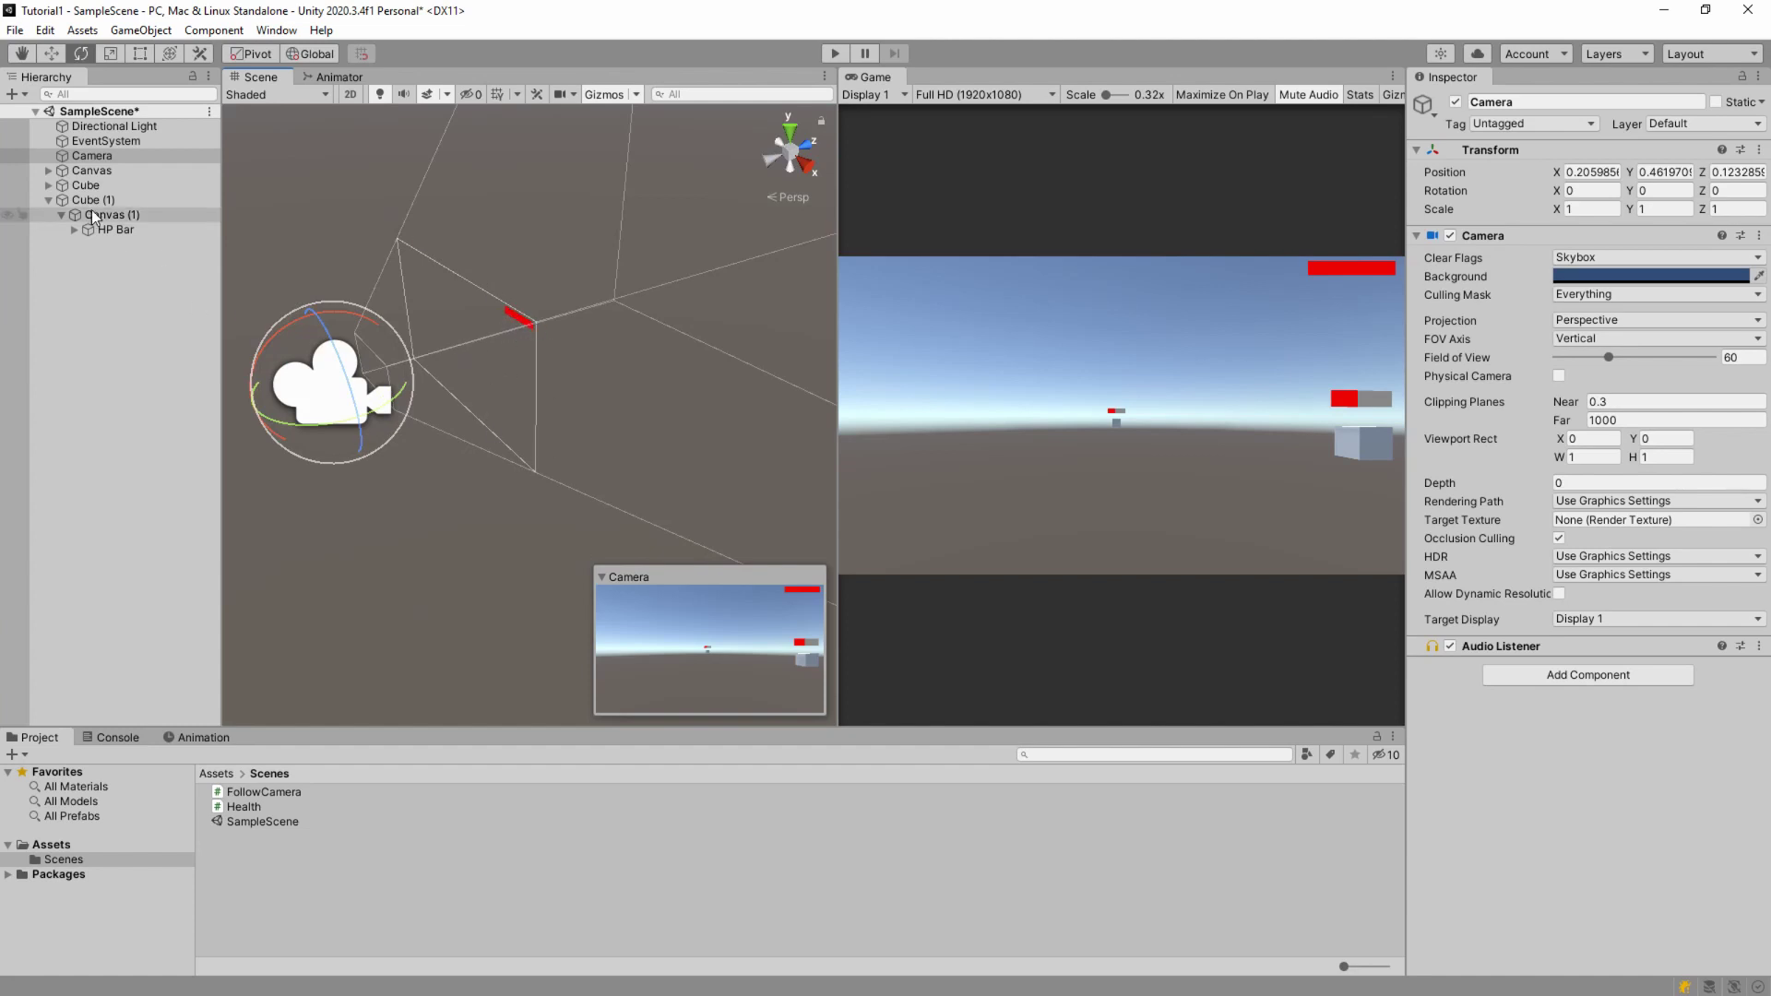
mouse_move(379, 413)
mouse_down()
mouse_move(302, 424)
mouse_move(435, 390)
mouse_move(408, 402)
mouse_up()
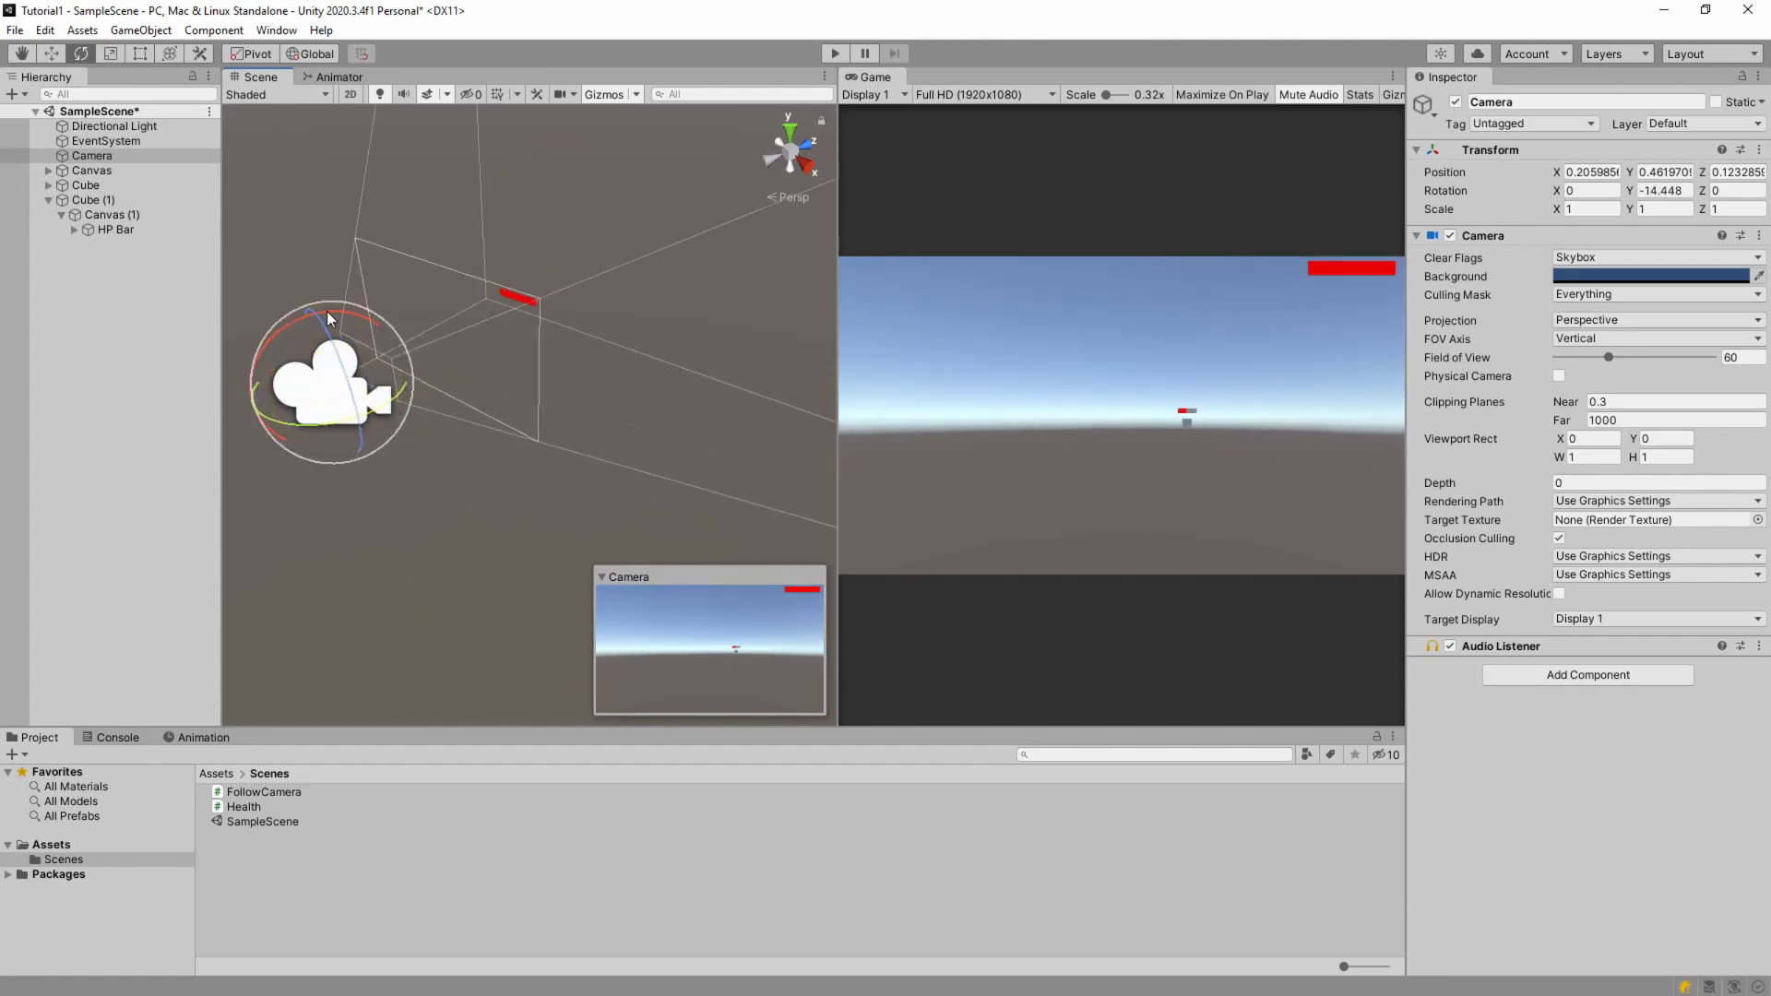
- Try raising the Camera to about Y 0.996 and tilting it, and undo these changes
key(w)
drag(327, 311, 328, 238)
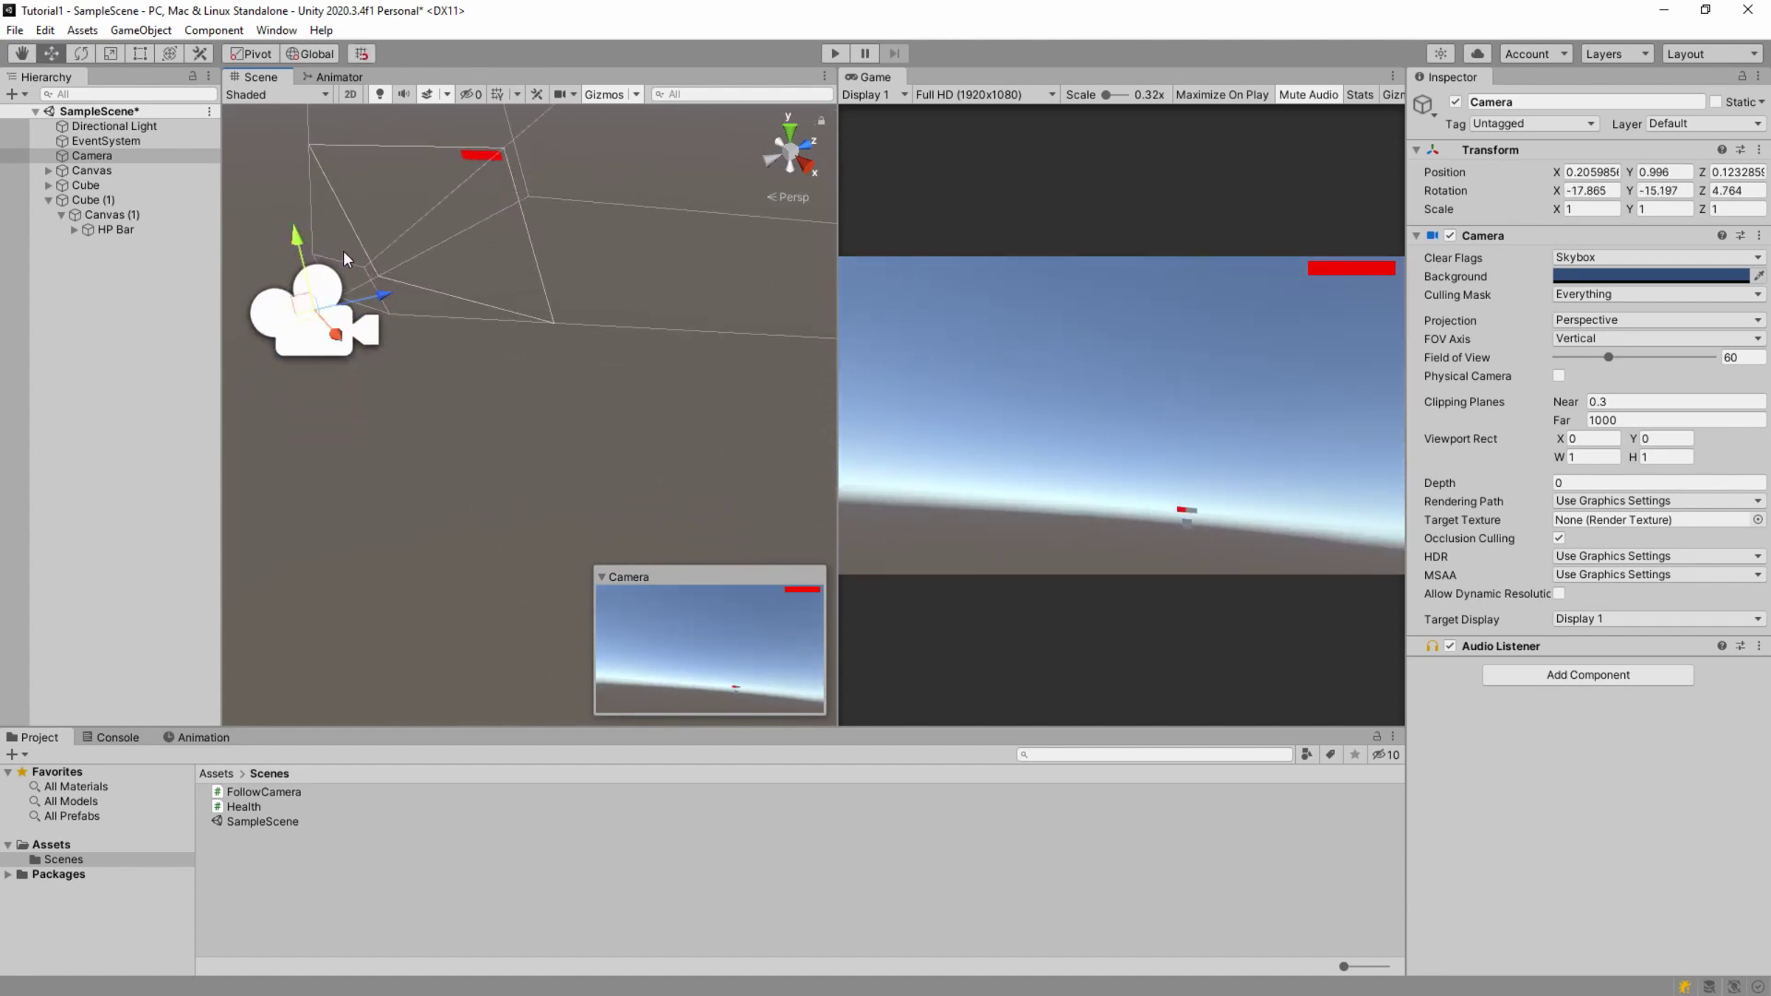
key(ctrl+z)
key(ctrl+z)
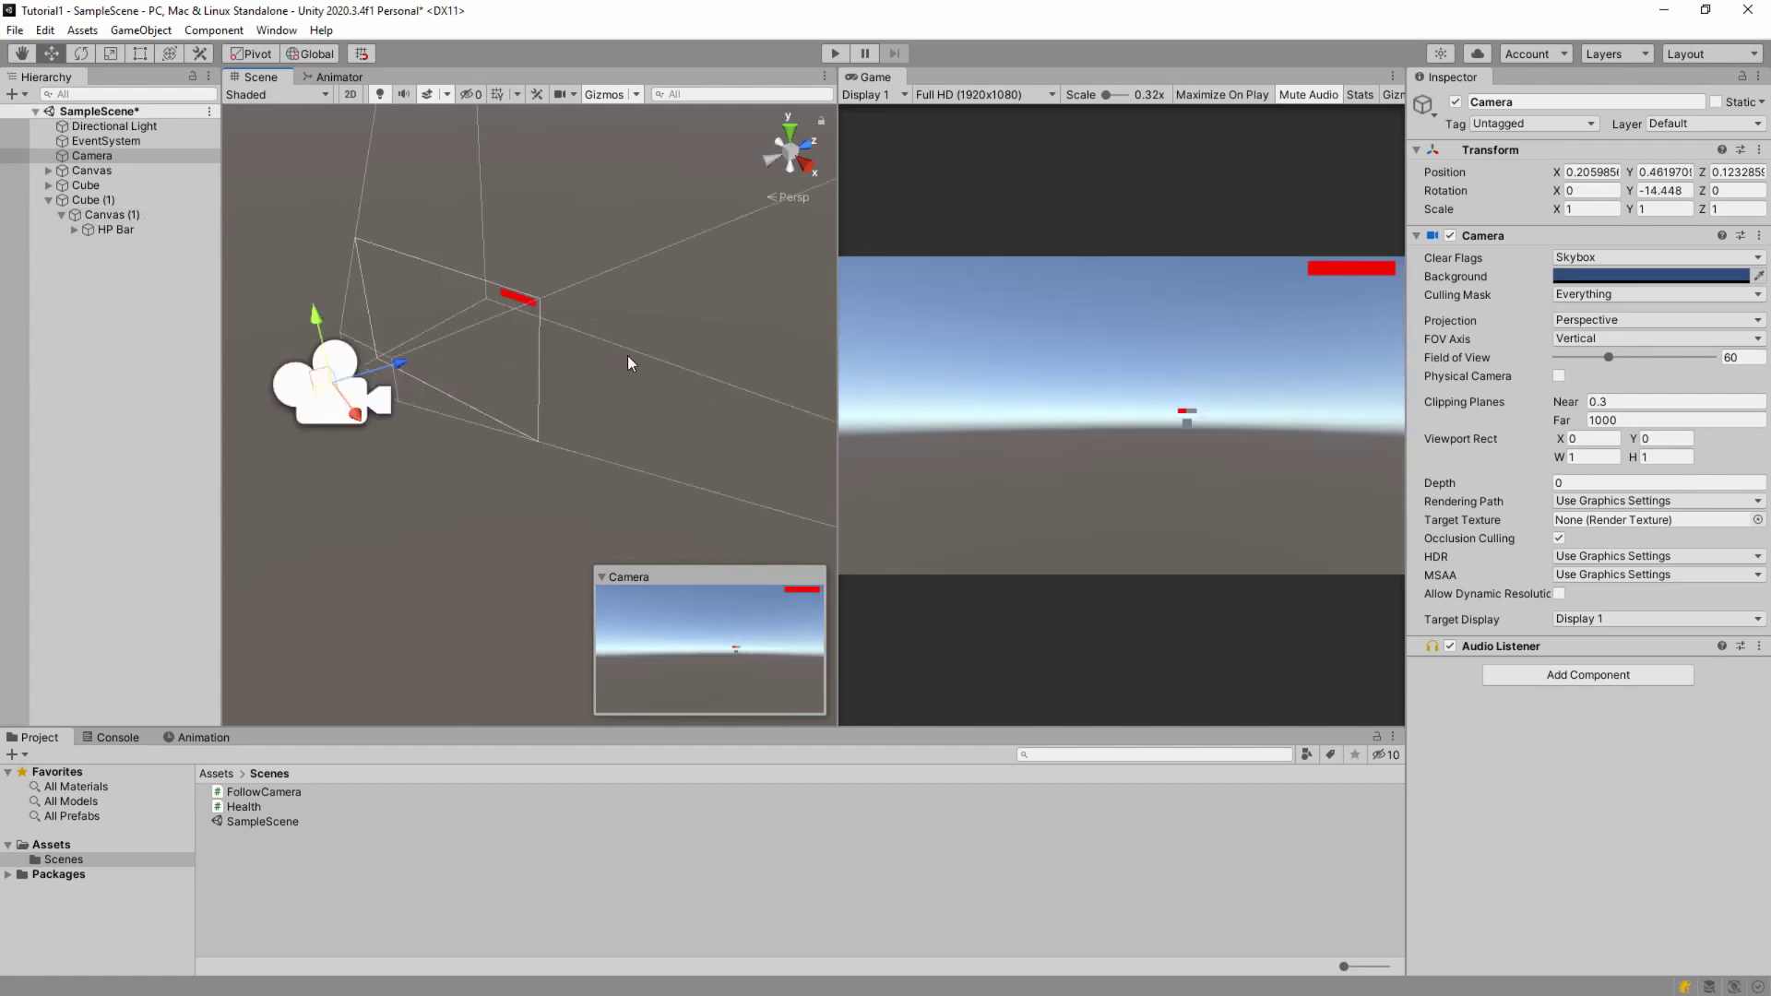
- Examine the HP Bar above Cube (1) and the World Space settings of its Canvas (1)
mouse_move(627, 356)
right_down()
mouse_move(474, 357)
mouse_move(630, 353)
right_up()
middle_drag(630, 353, 519, 325)
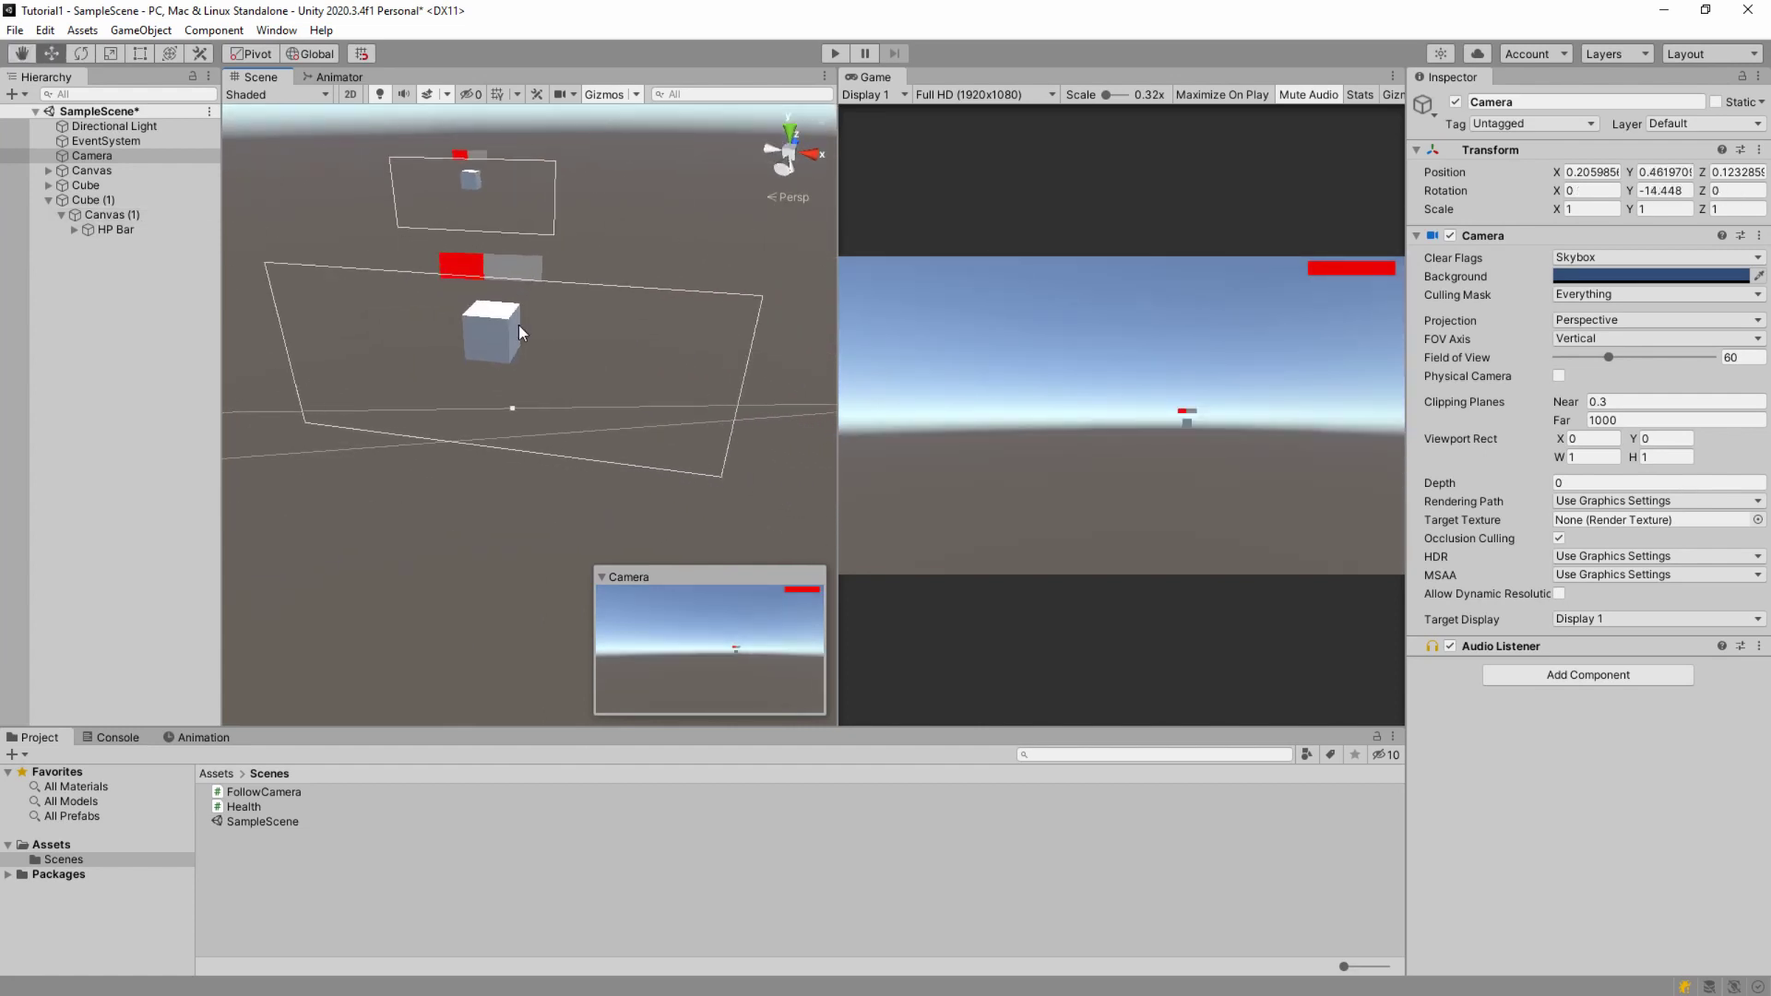
scroll(454, 291, up, 3)
click(476, 217)
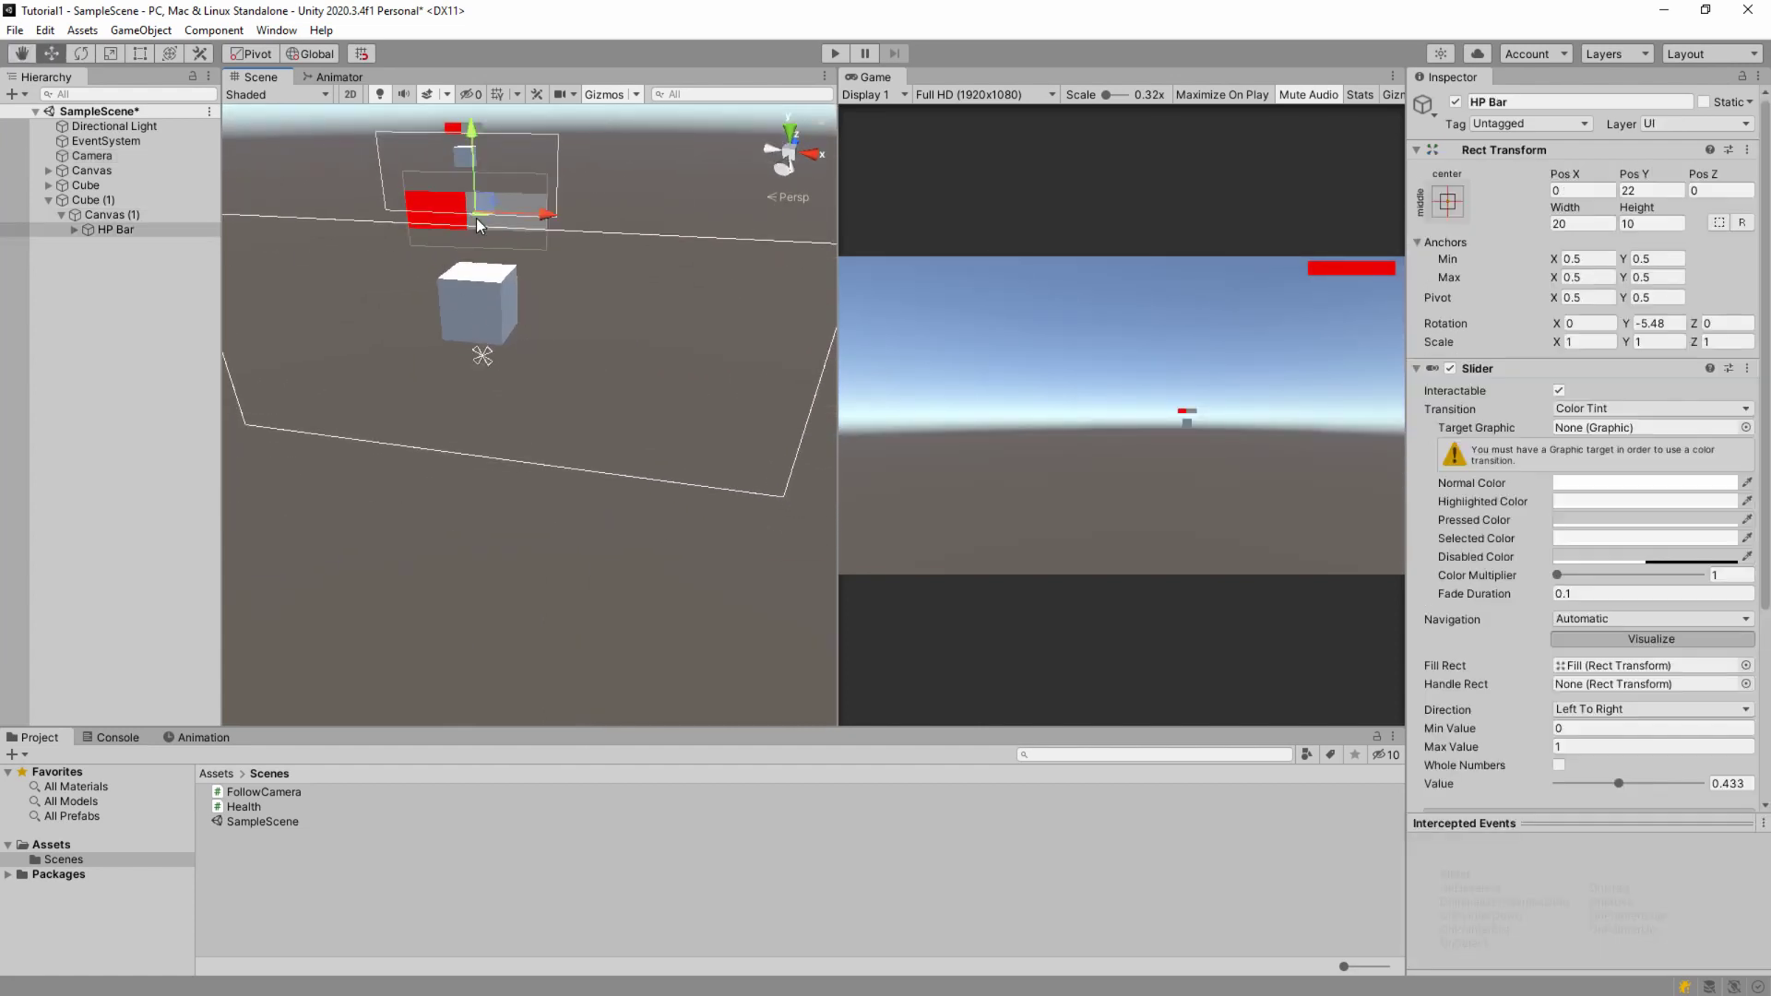
click(106, 215)
click(445, 325)
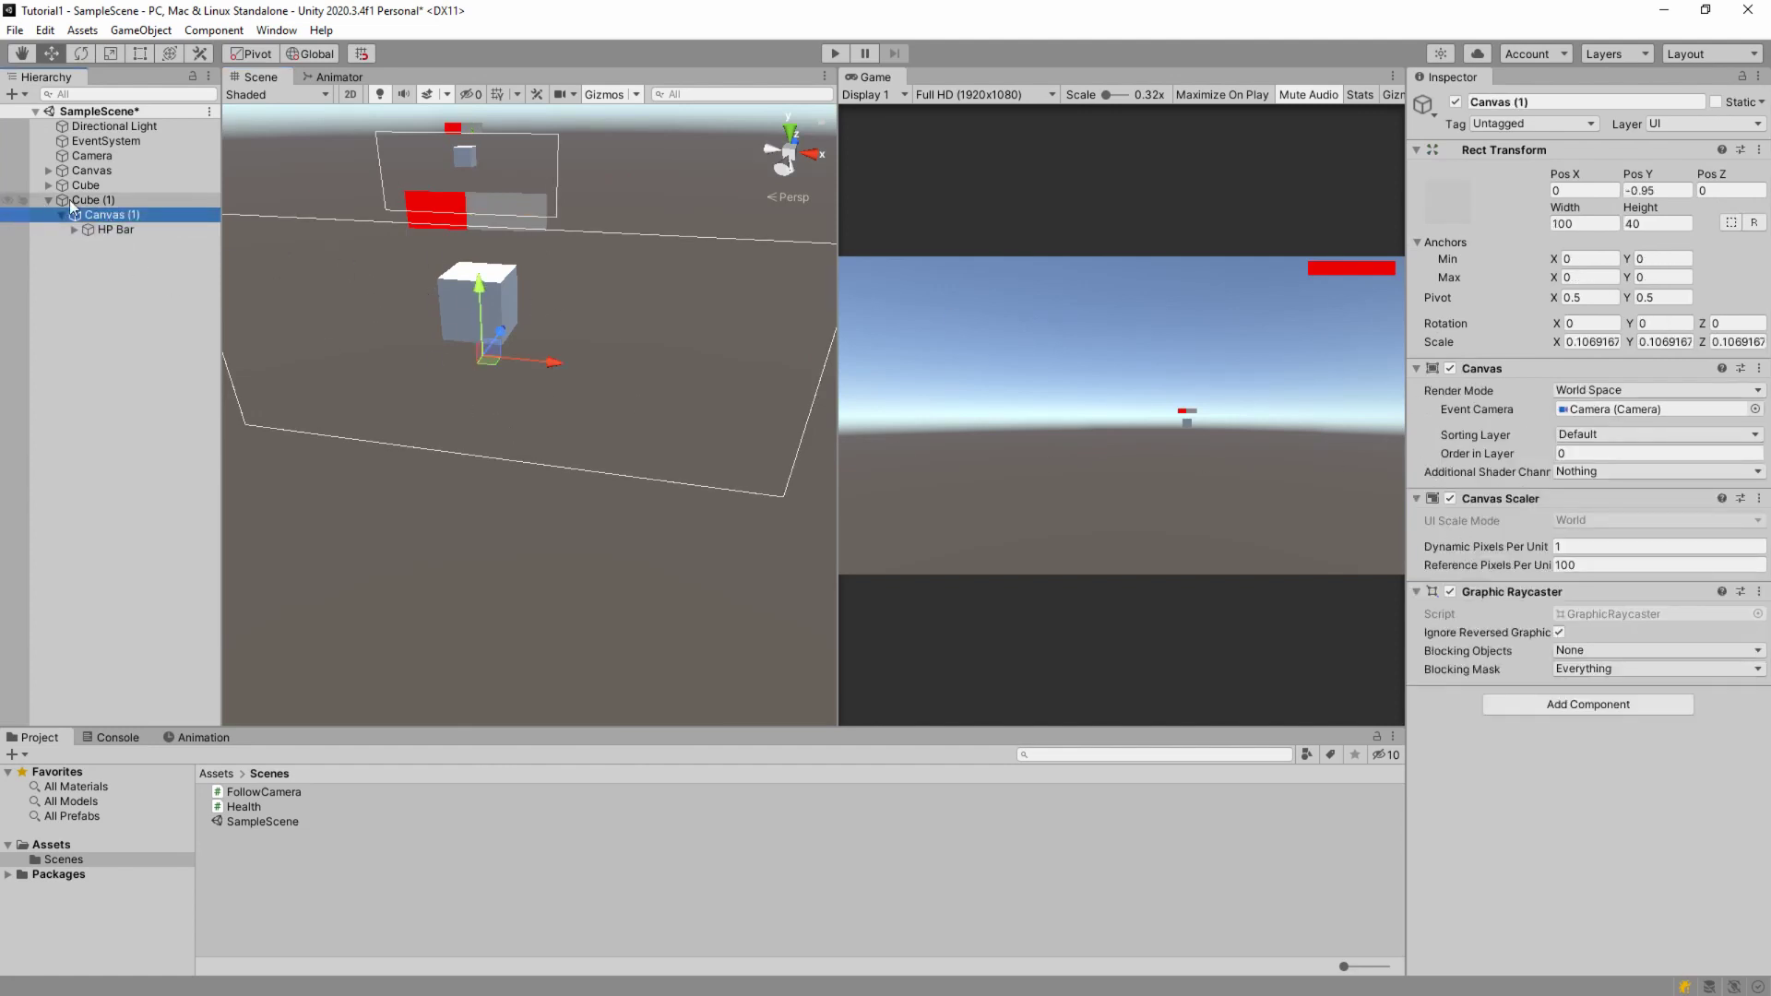
click(445, 325)
click(444, 325)
click(444, 324)
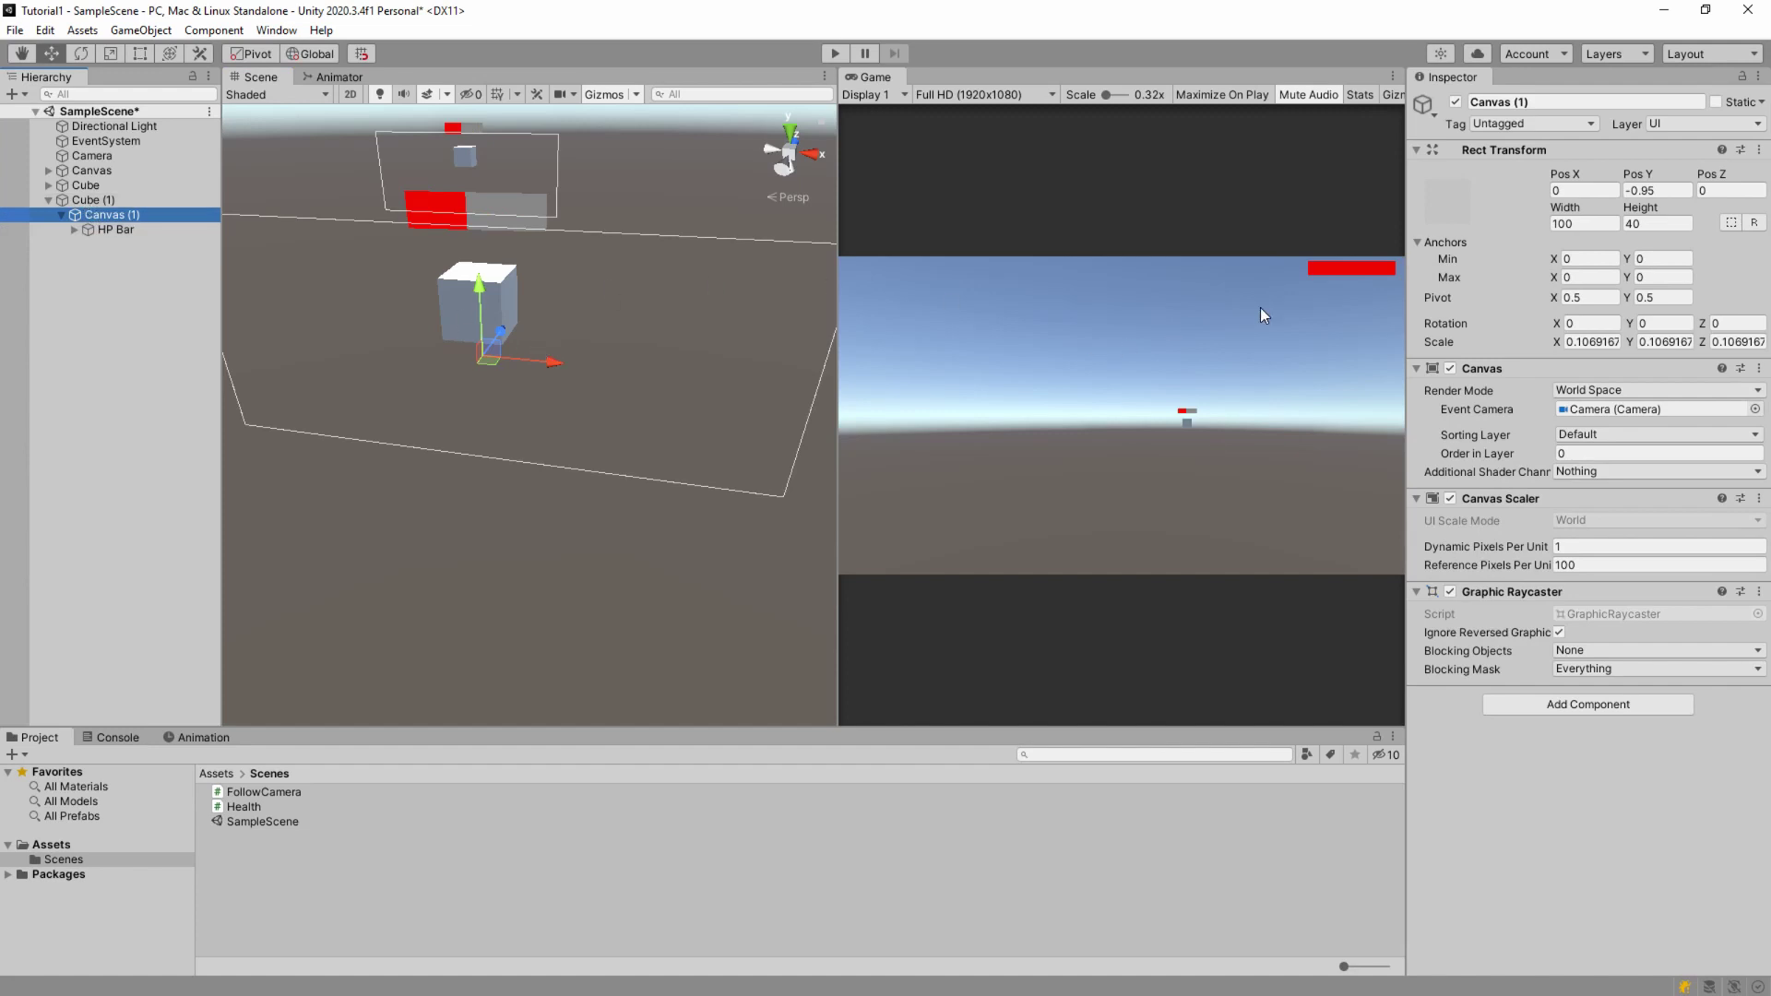
- Move Cube (1) back and forth along the X axis with its health bar, and select Canvas (1)
click(103, 199)
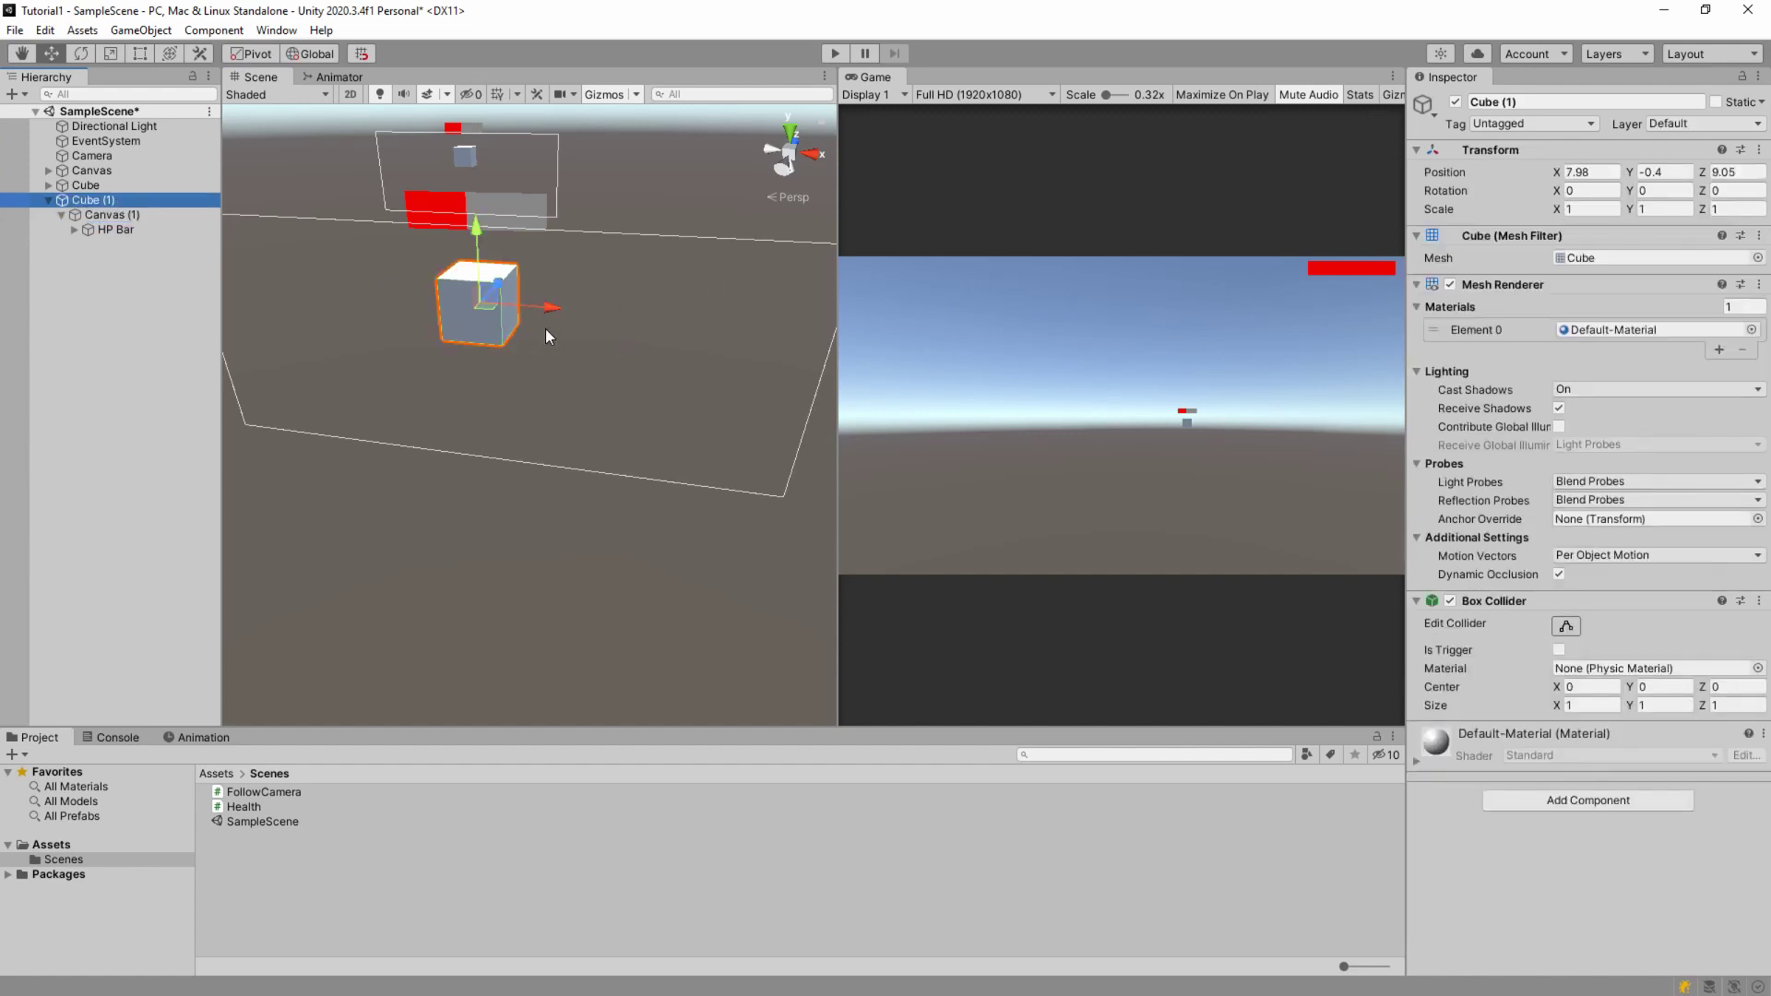
mouse_move(545, 328)
mouse_down()
mouse_move(562, 306)
mouse_move(767, 334)
mouse_move(522, 317)
mouse_up()
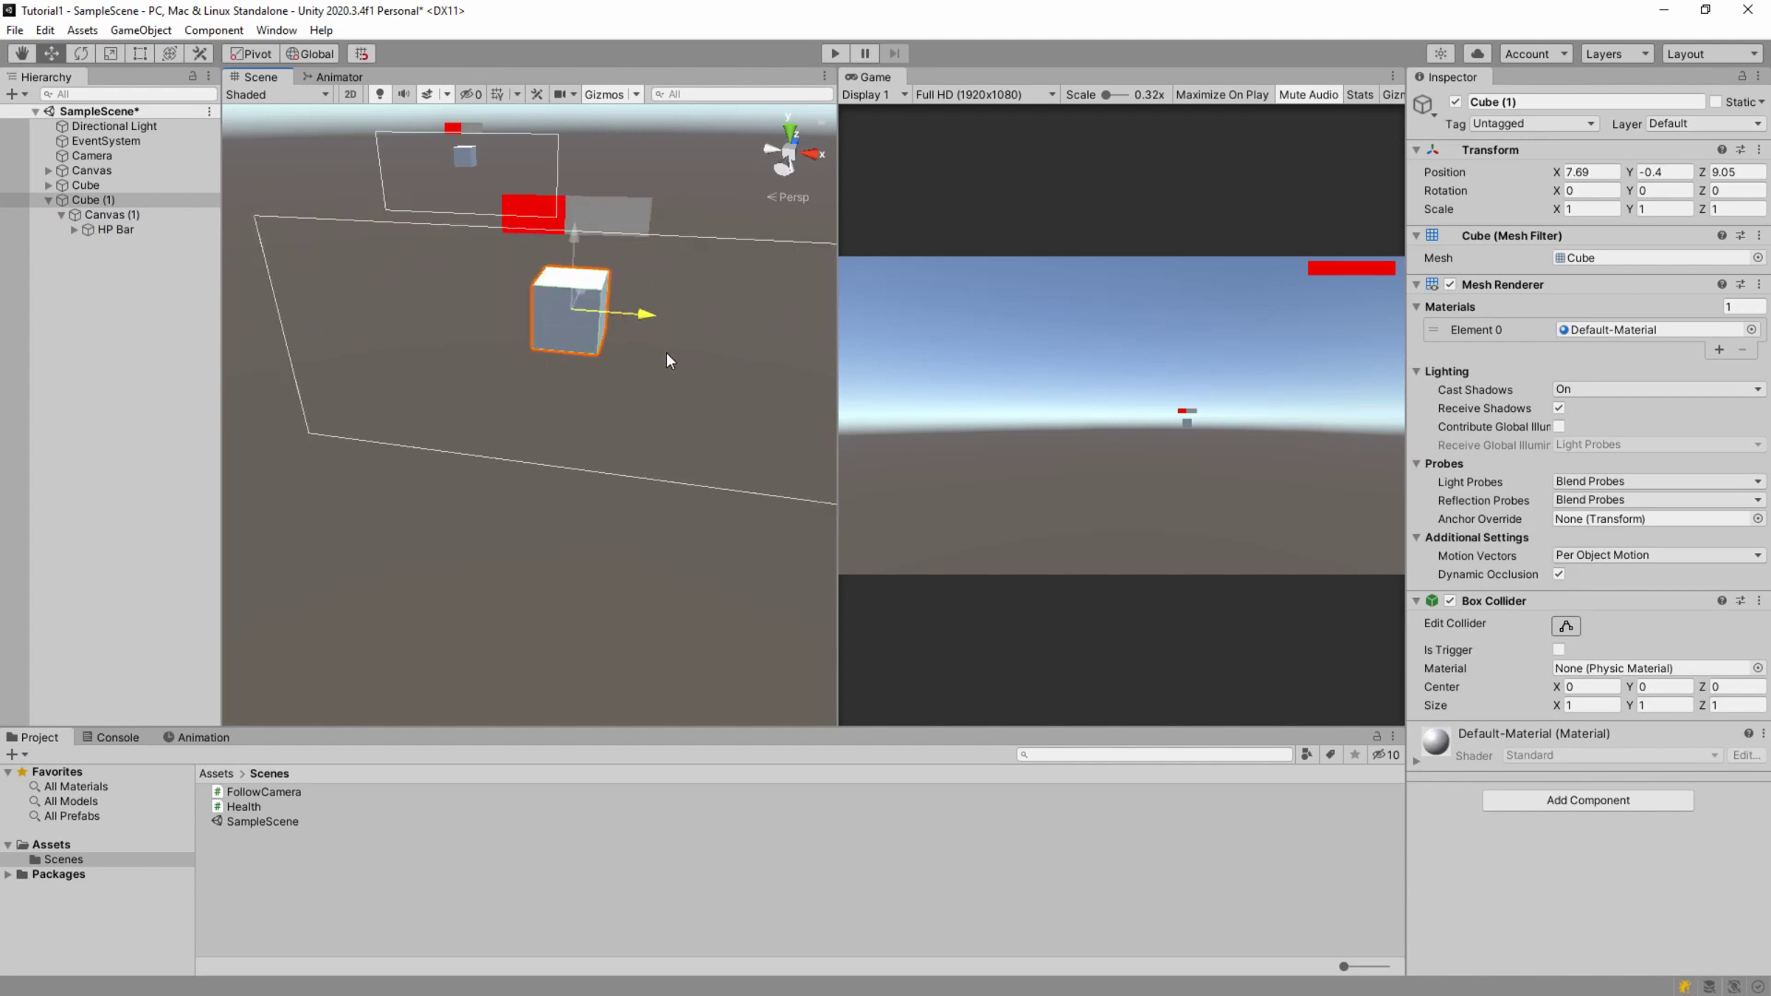
drag(670, 360, 600, 348)
click(112, 214)
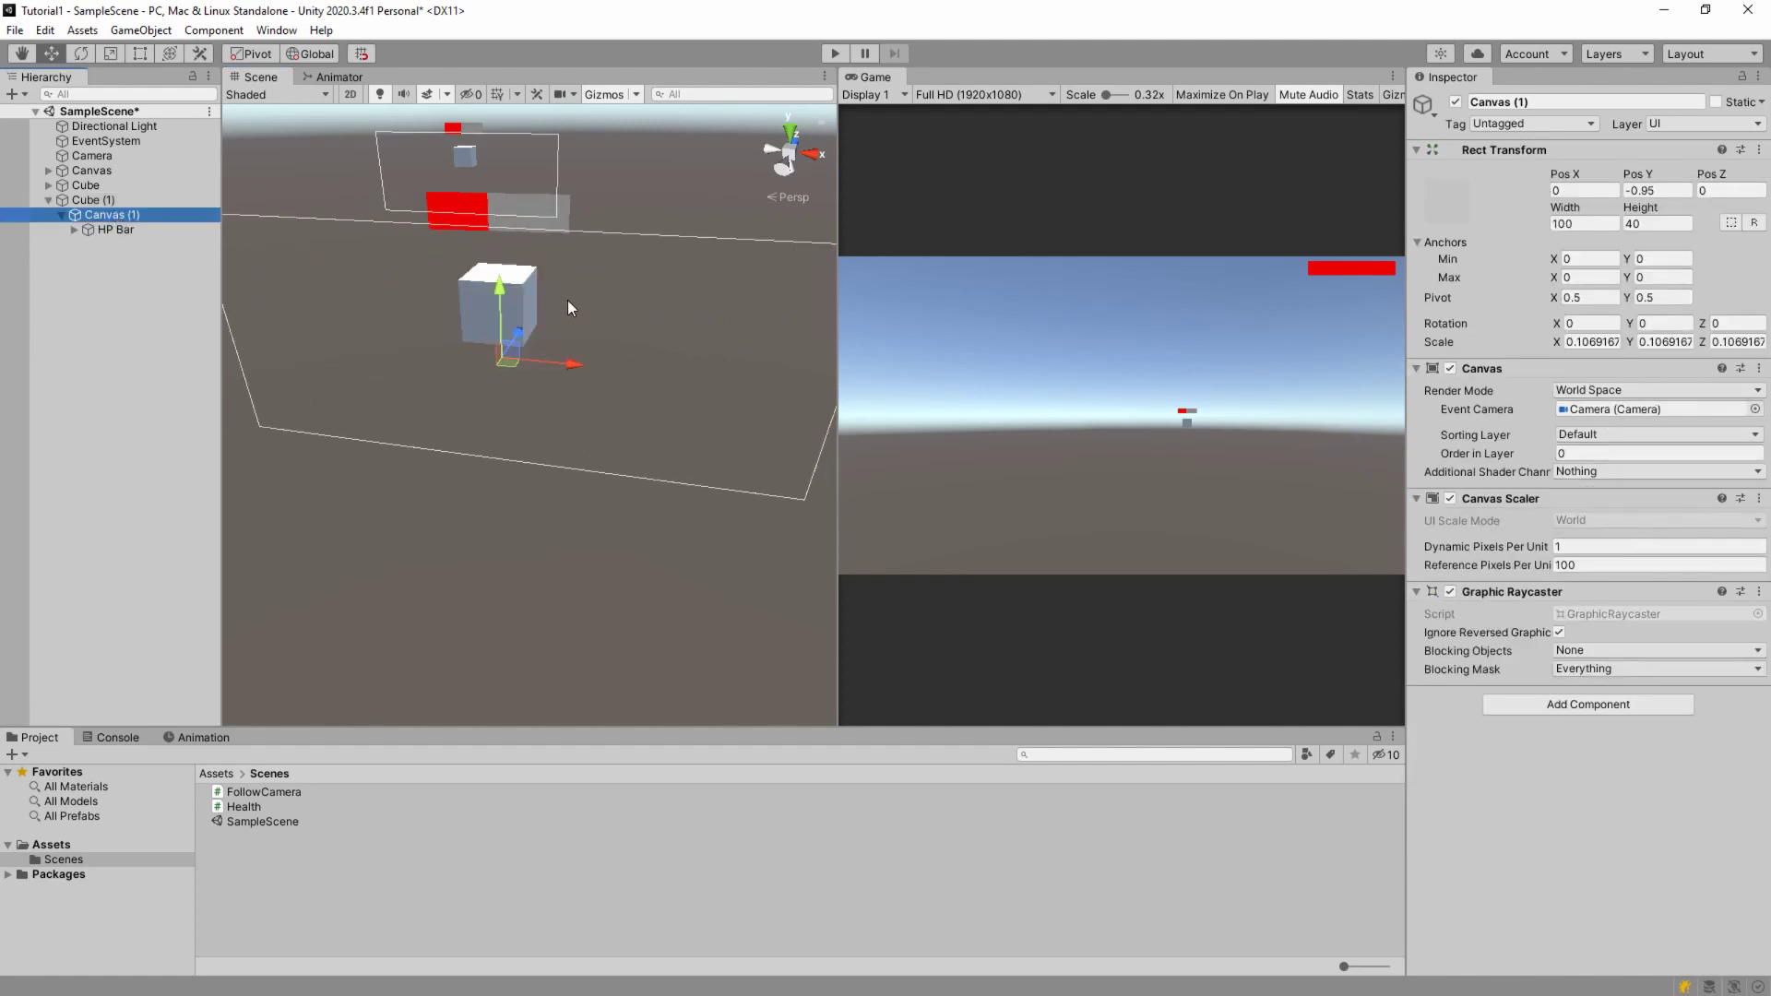
scroll(555, 380, down, 5)
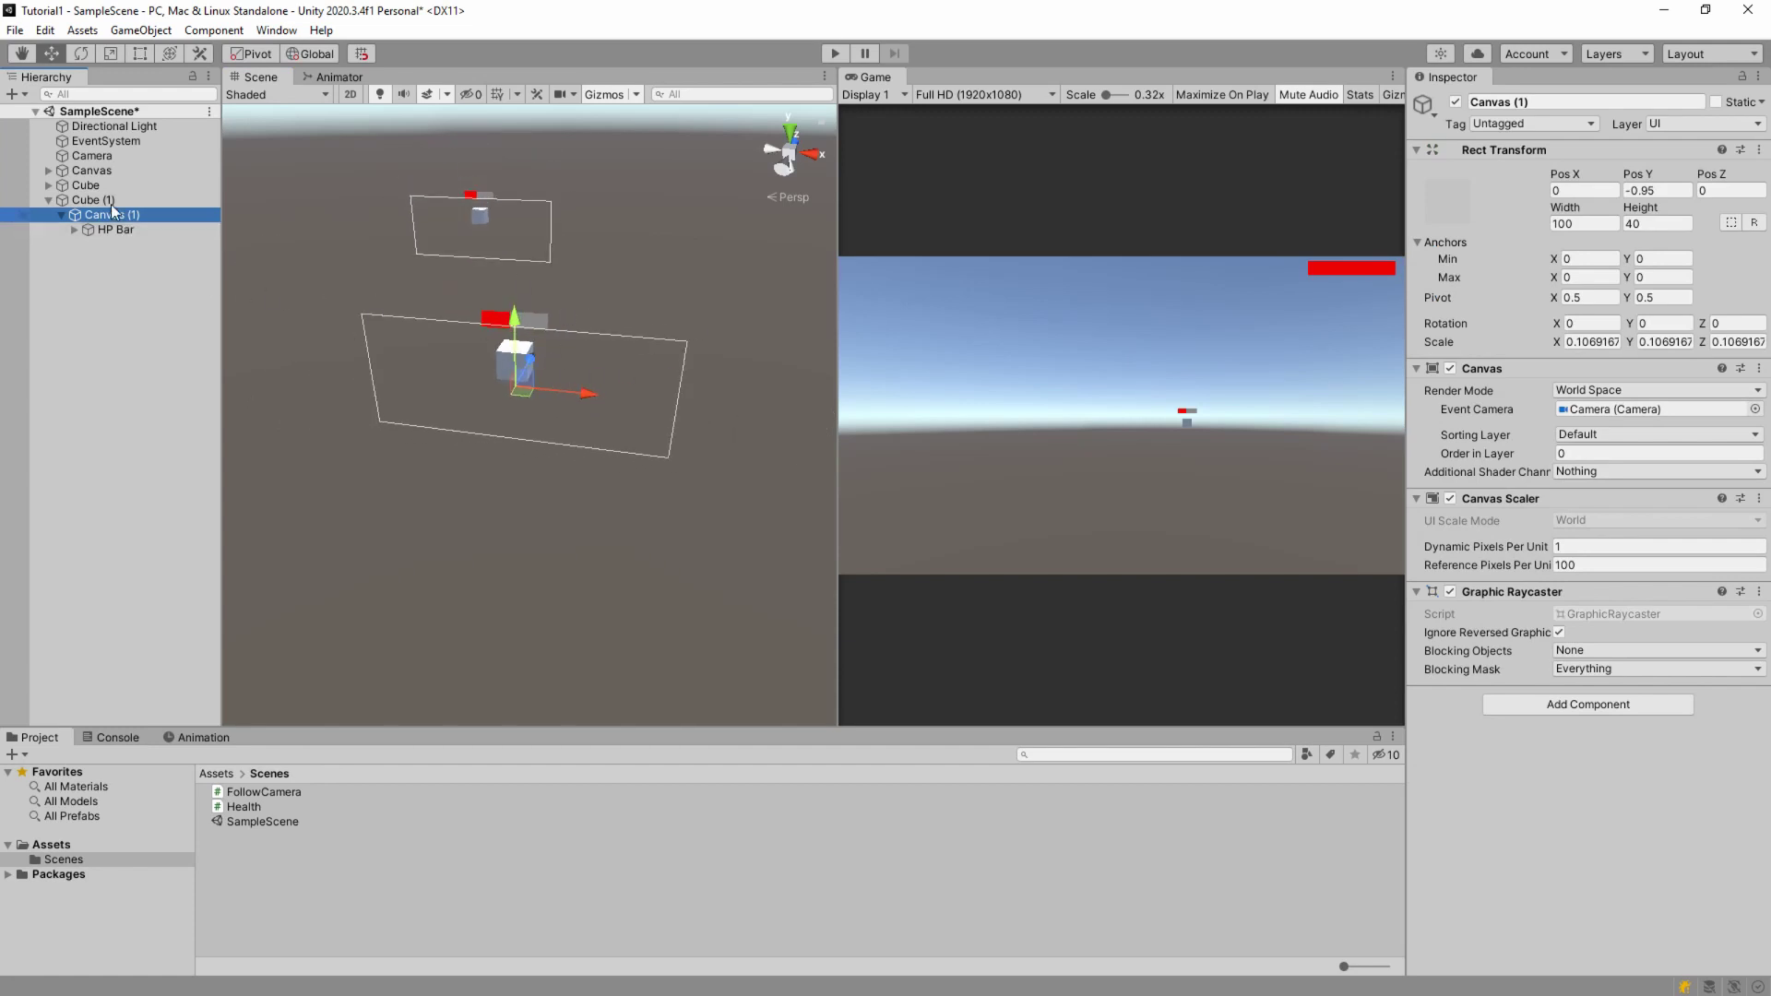
- Select the FollowCamera script, switch to Visual Studio and examine the hpBar Slider field and Update logic in Health.cs
click(296, 795)
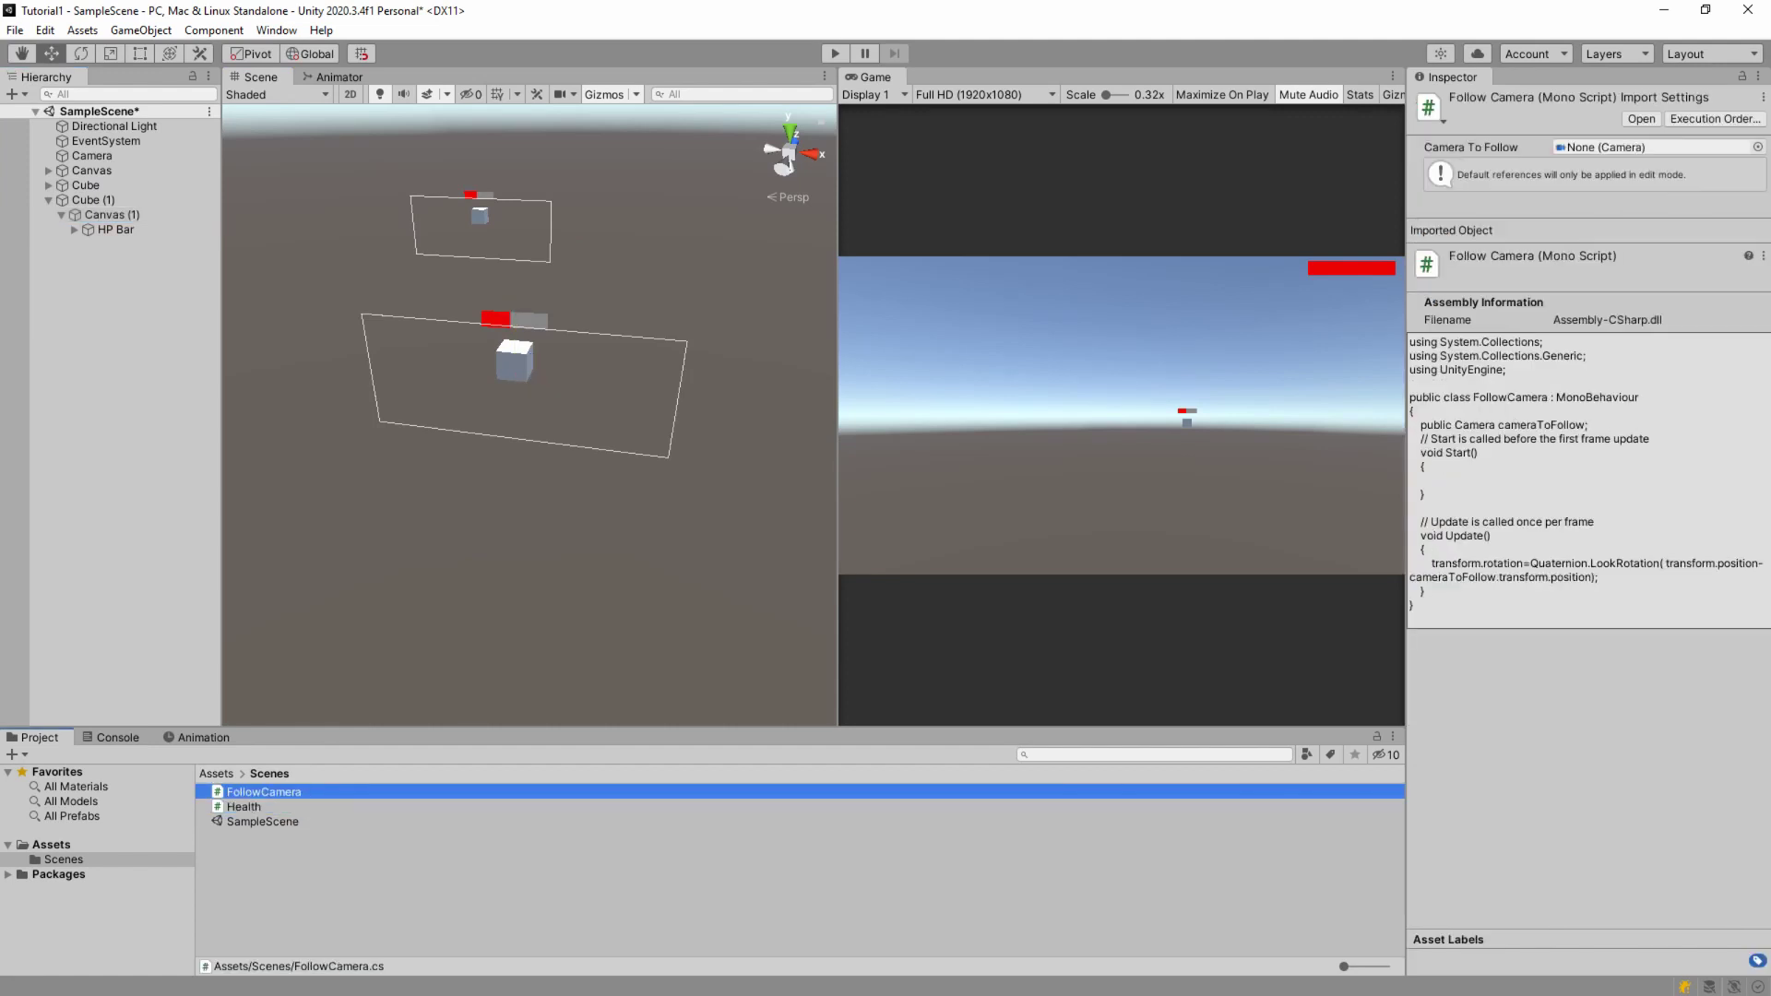
key(alt+Tab)
click(573, 443)
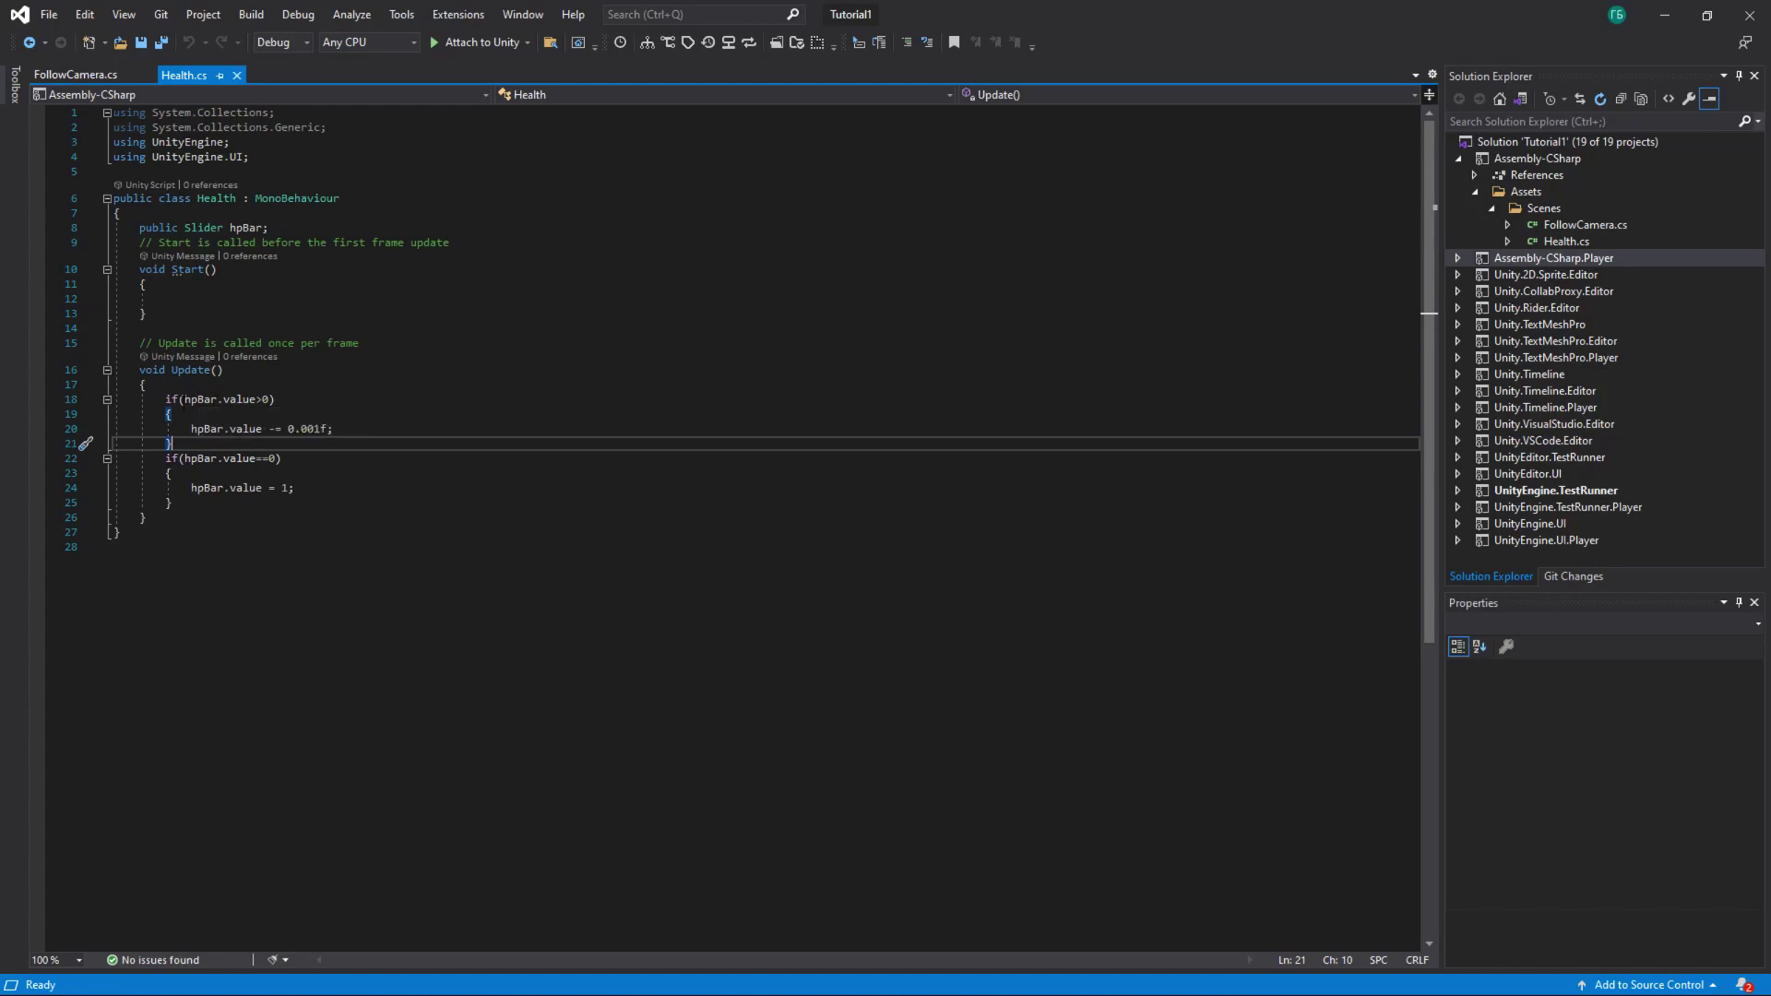
drag(184, 399, 314, 429)
click(263, 431)
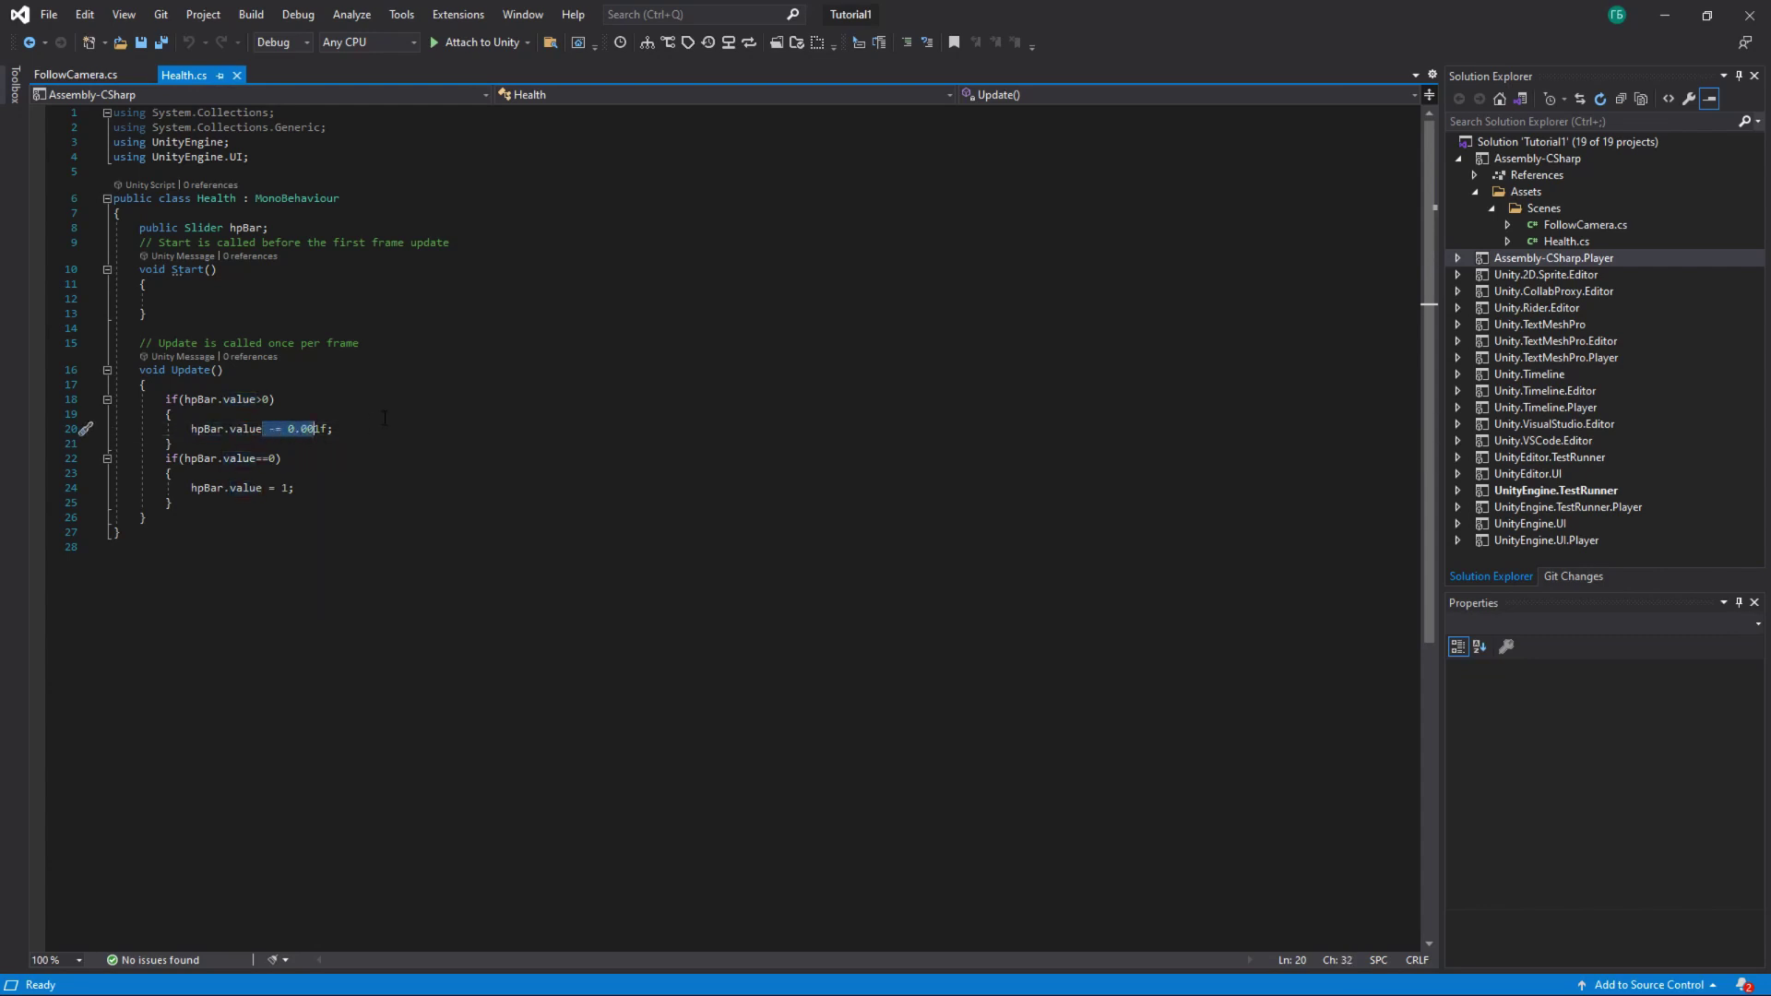
click(355, 427)
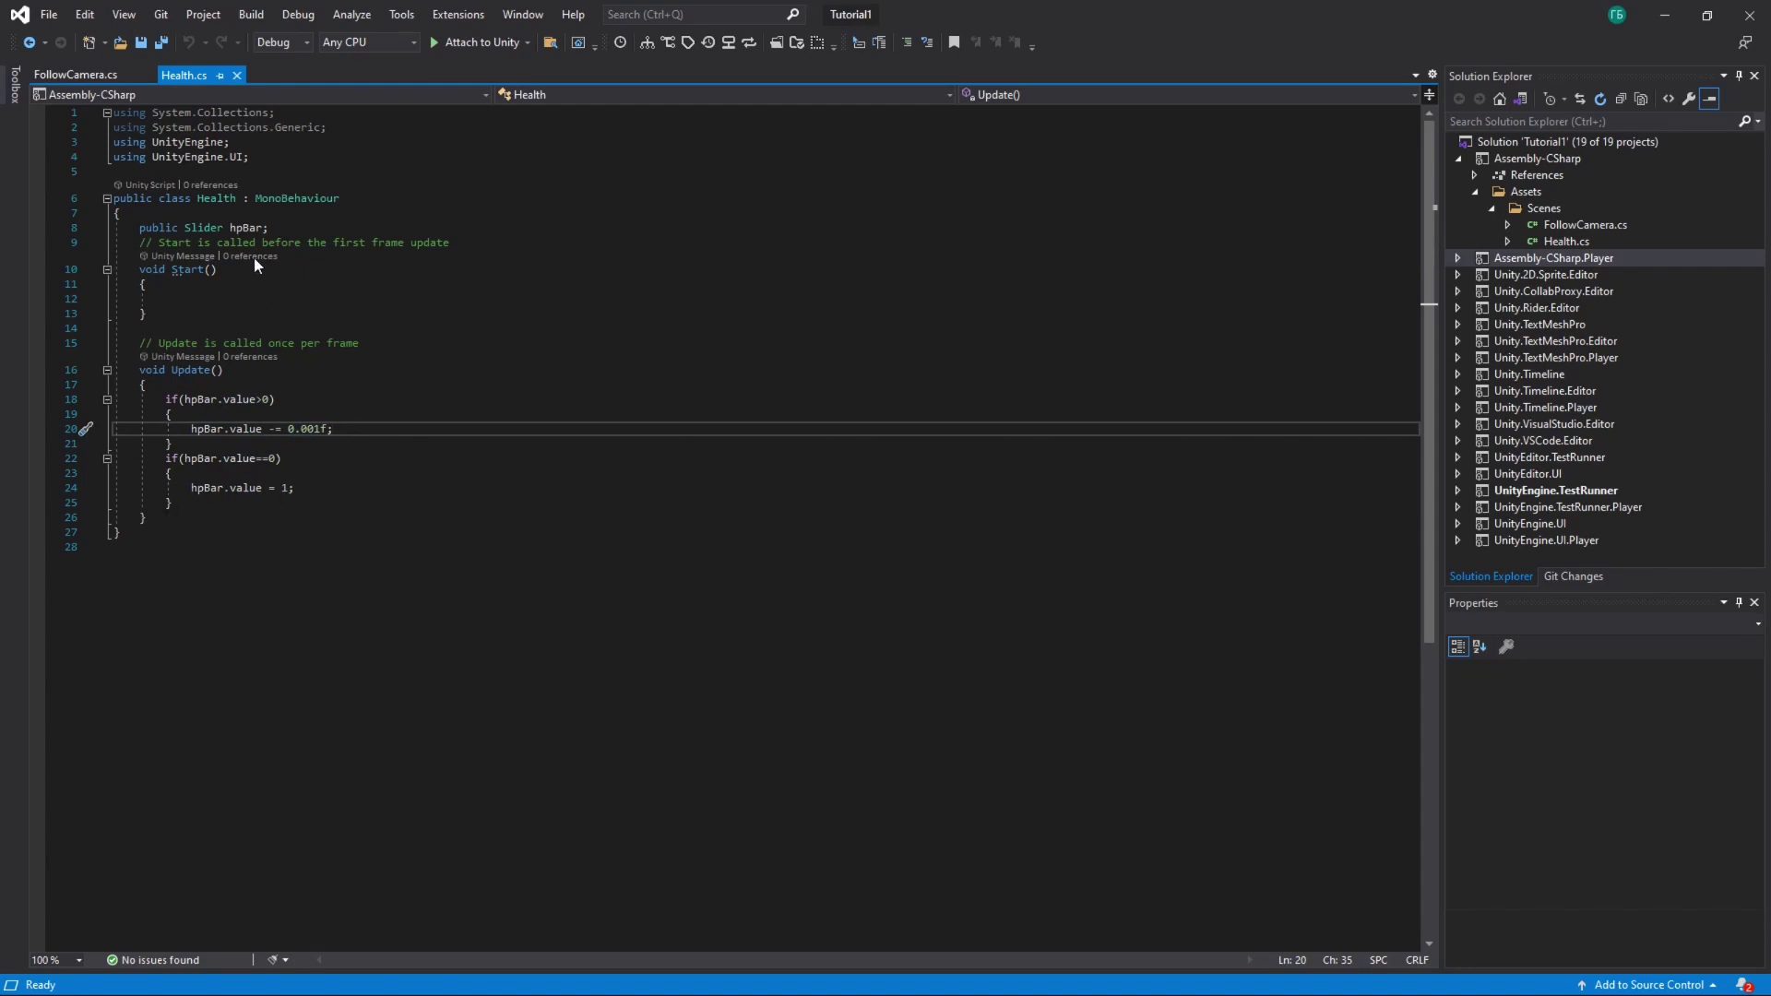
click(276, 228)
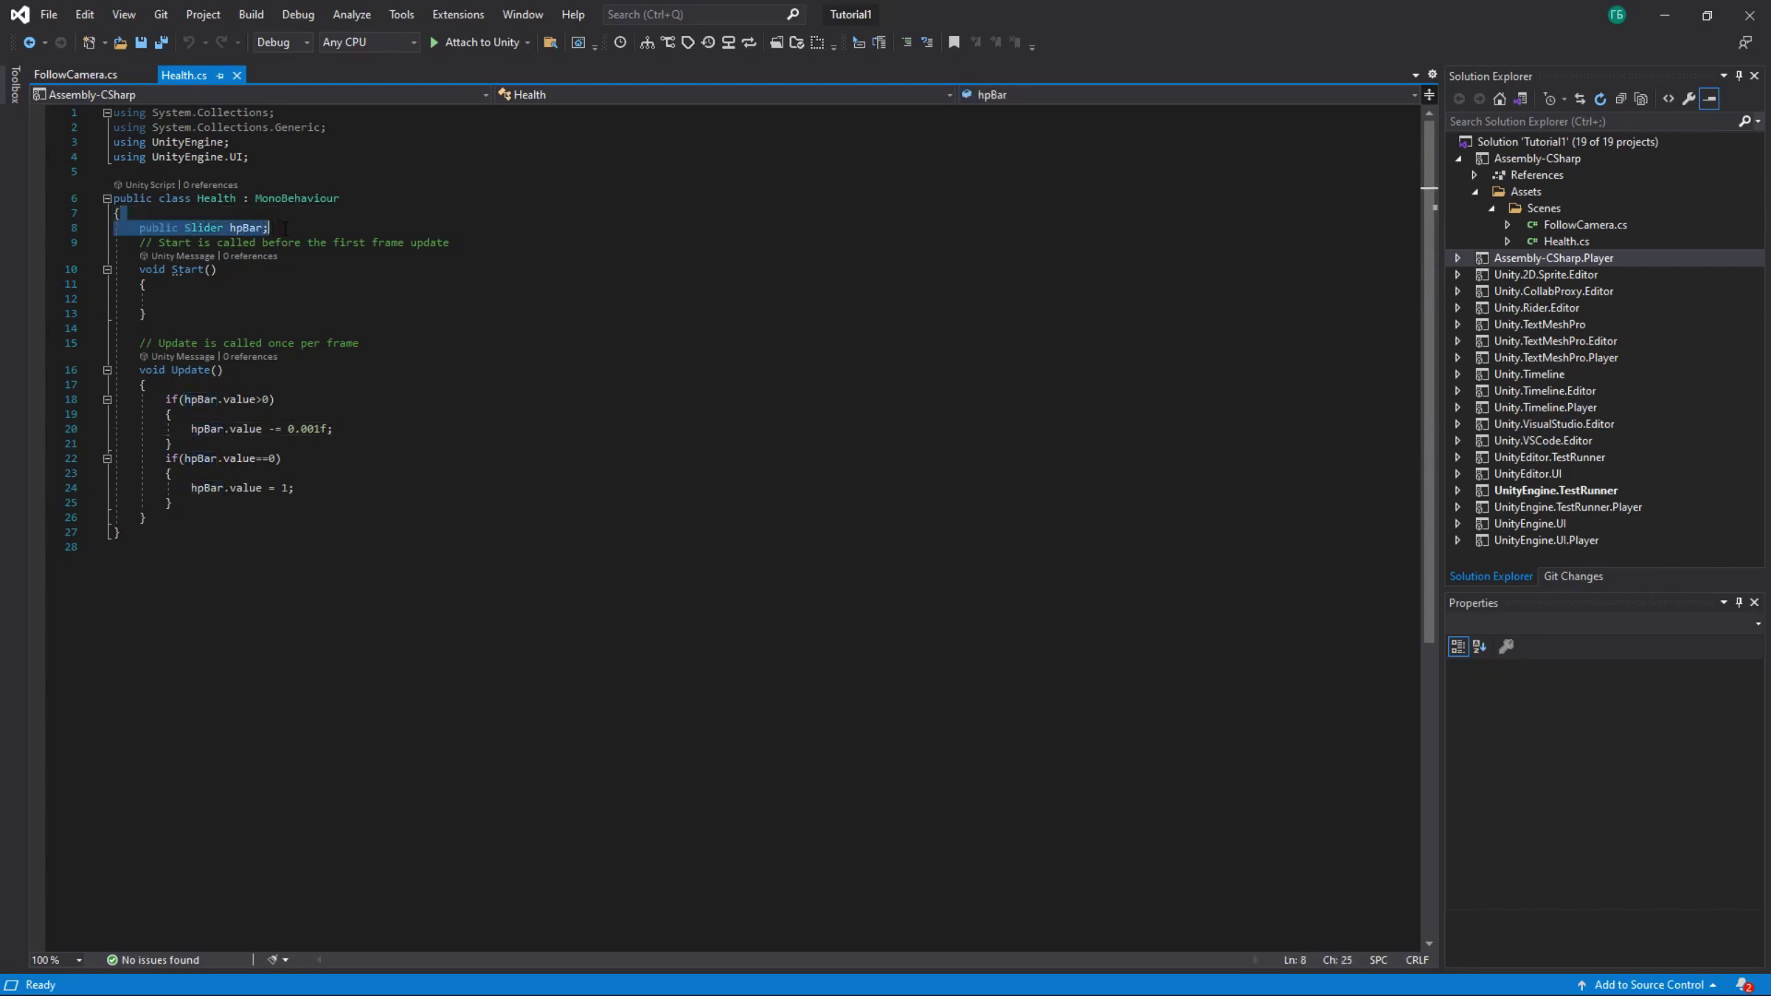
click(282, 227)
drag(281, 228, 184, 228)
click(277, 399)
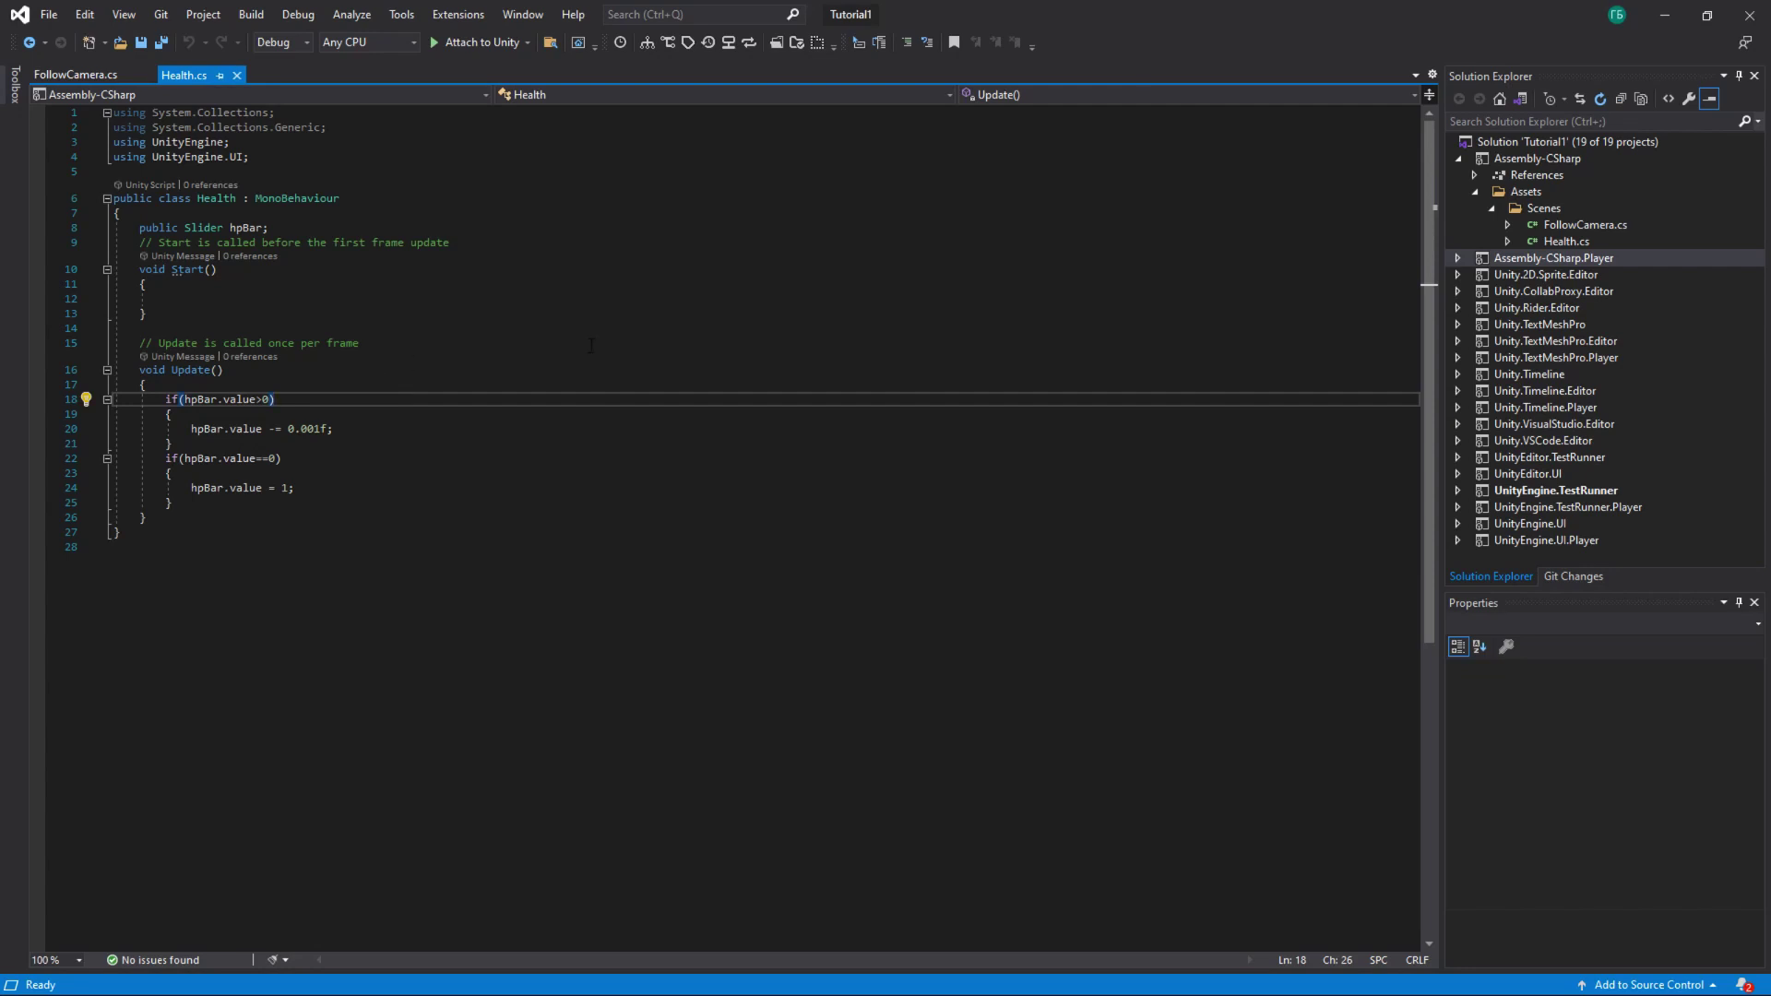
click(513, 431)
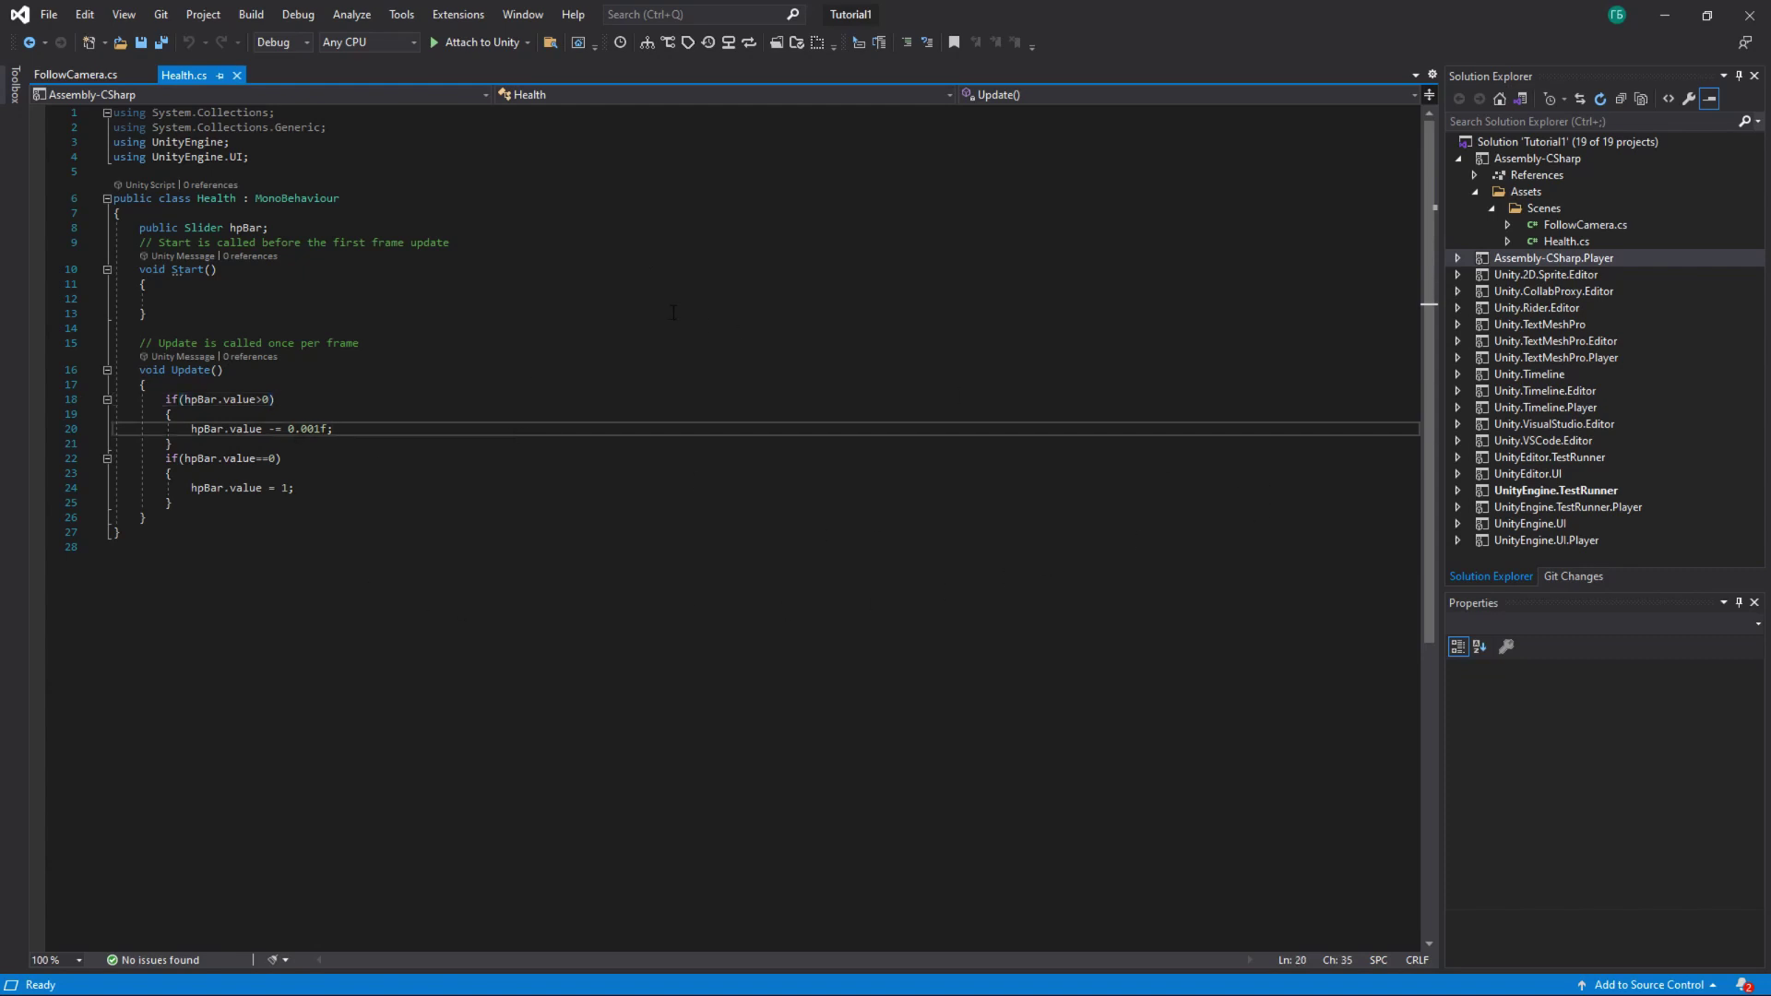
- Examine the cameraToFollow field and the transform.rotation line in FollowCamera.cs
click(74, 75)
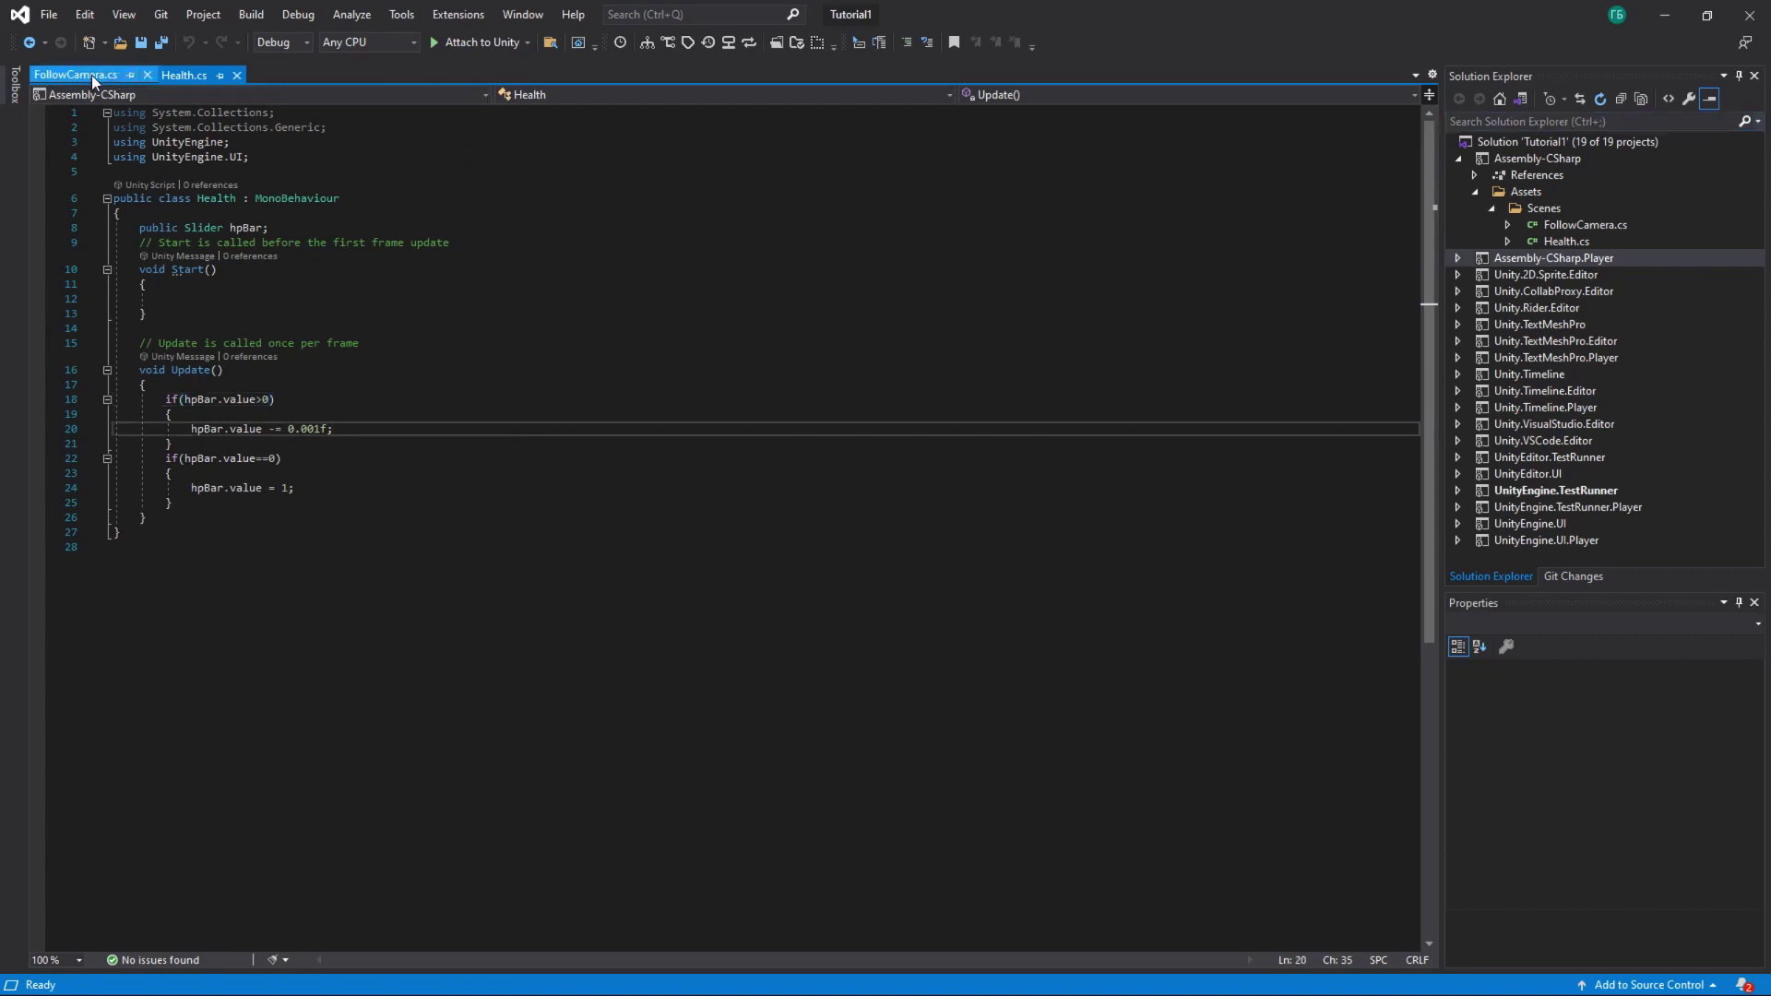
drag(230, 213, 344, 216)
click(230, 423)
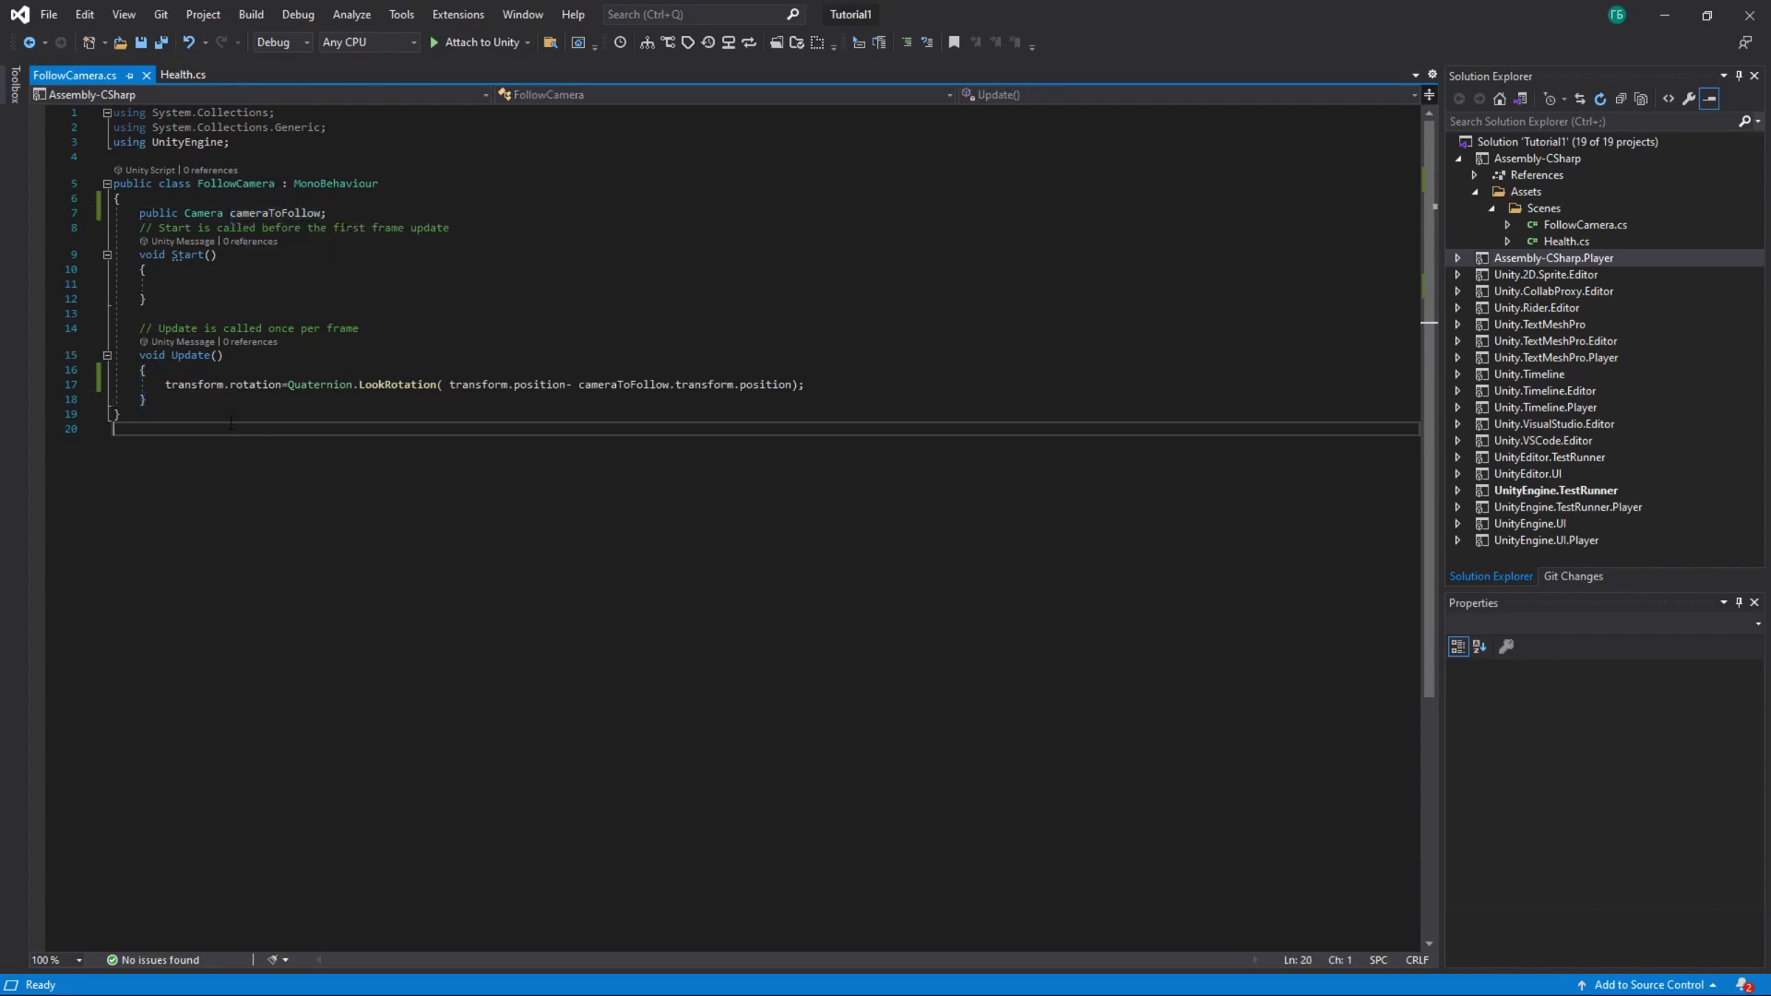
drag(165, 384, 282, 385)
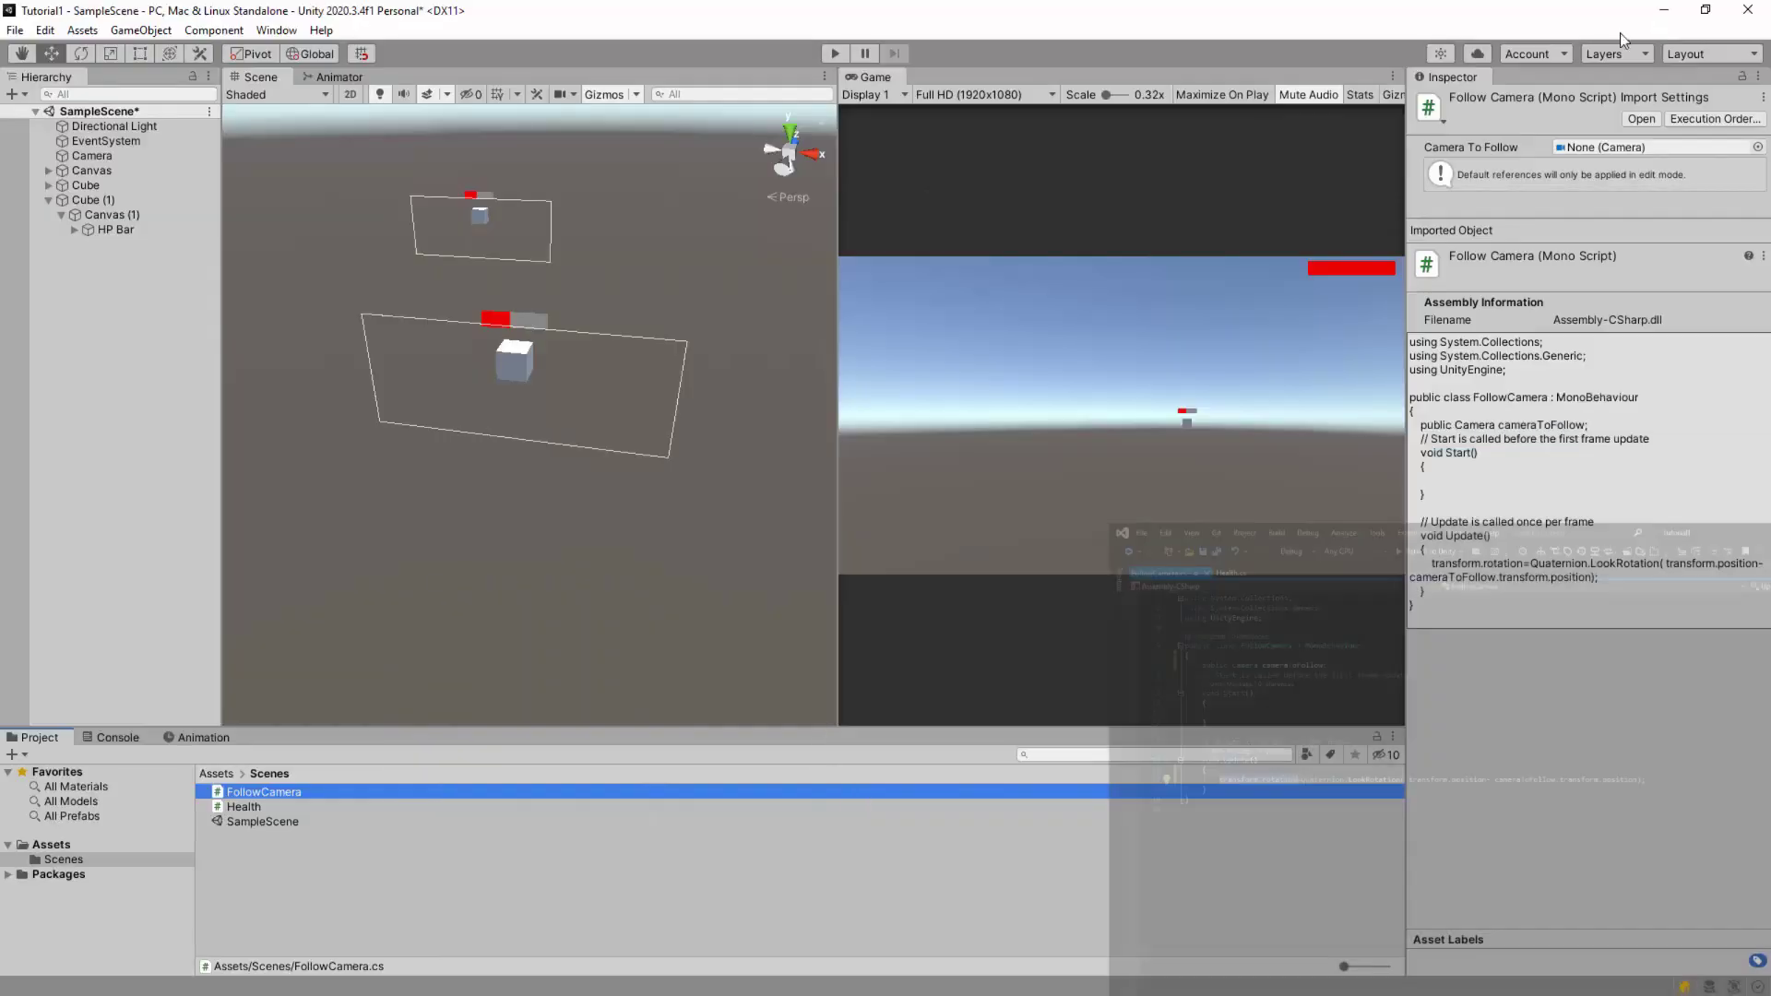
- Switch back to Unity and examine the components of Canvas (1) and its HP Bar
click(1665, 15)
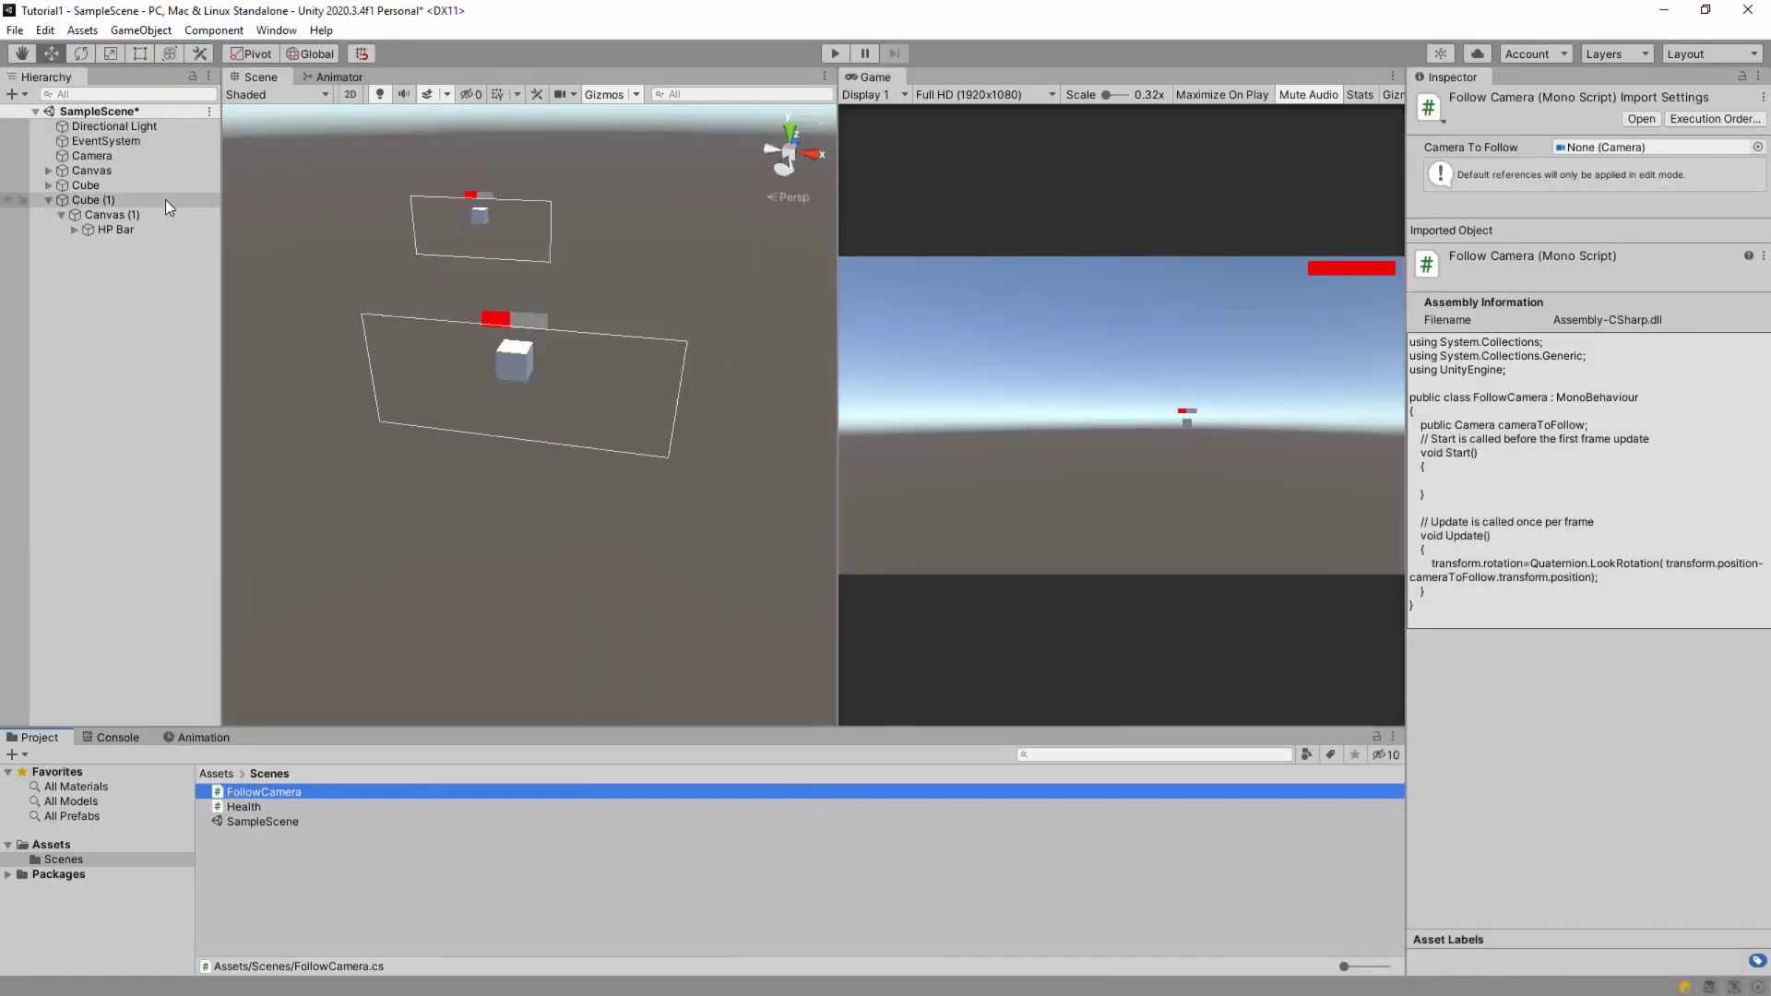
click(107, 214)
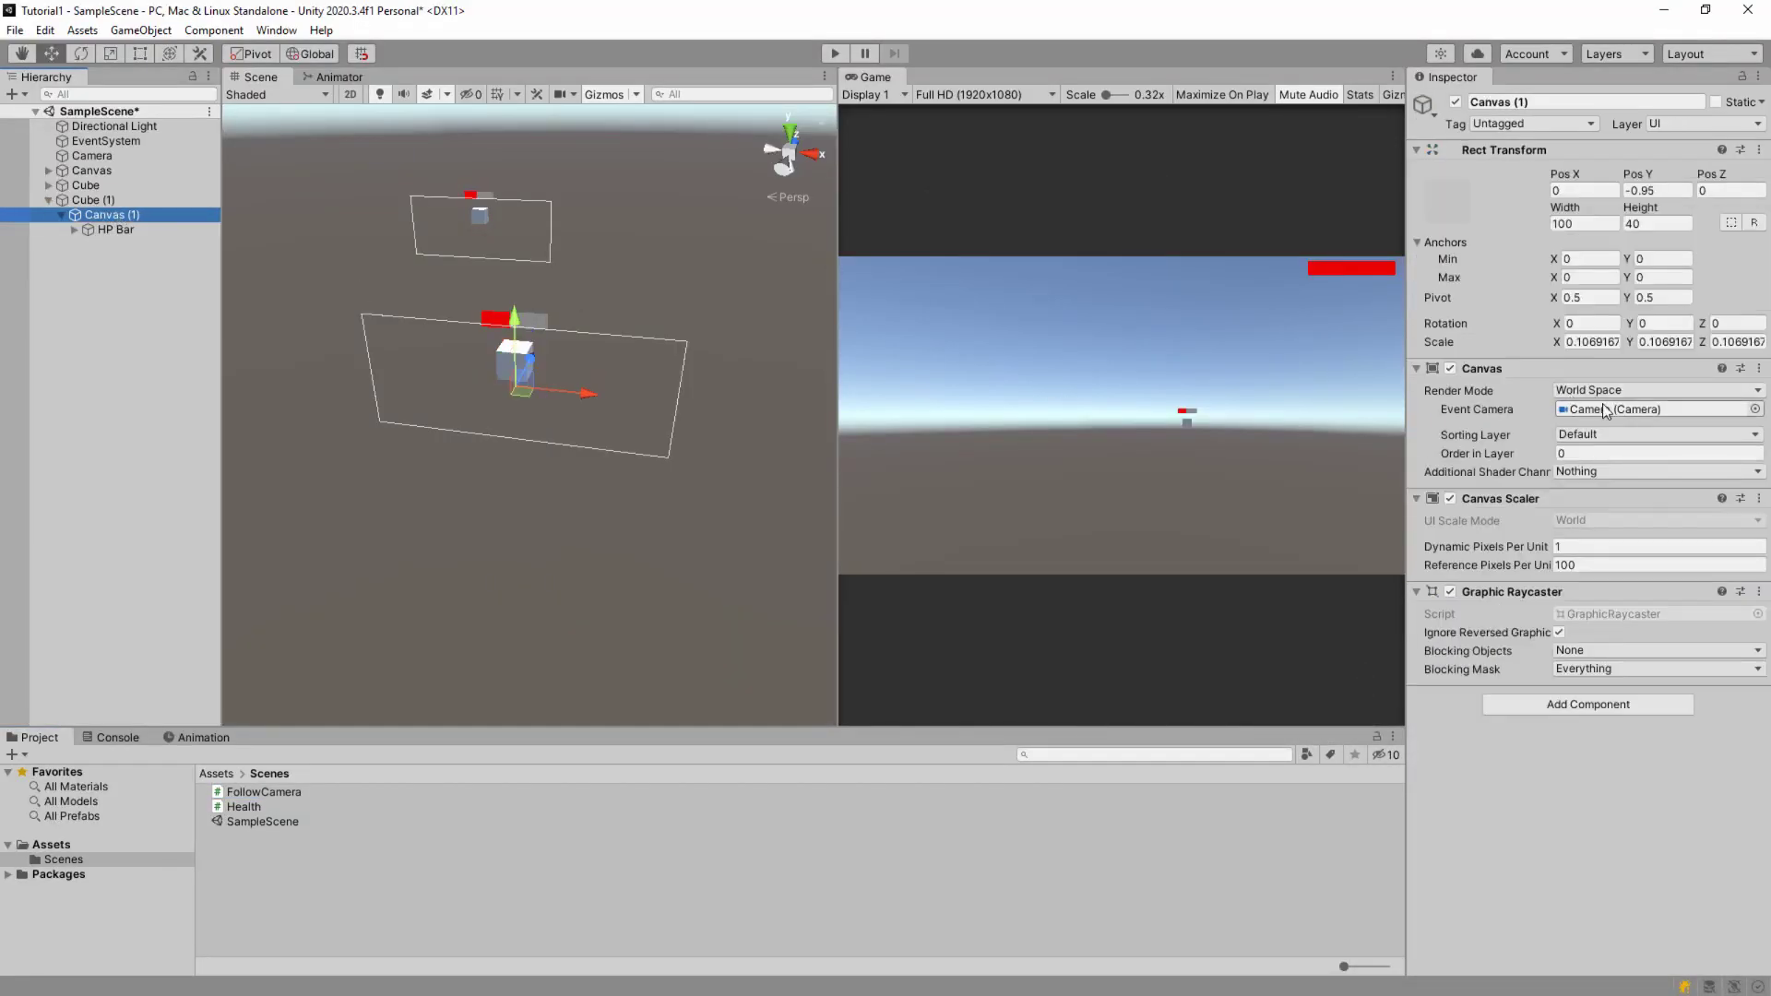
click(107, 229)
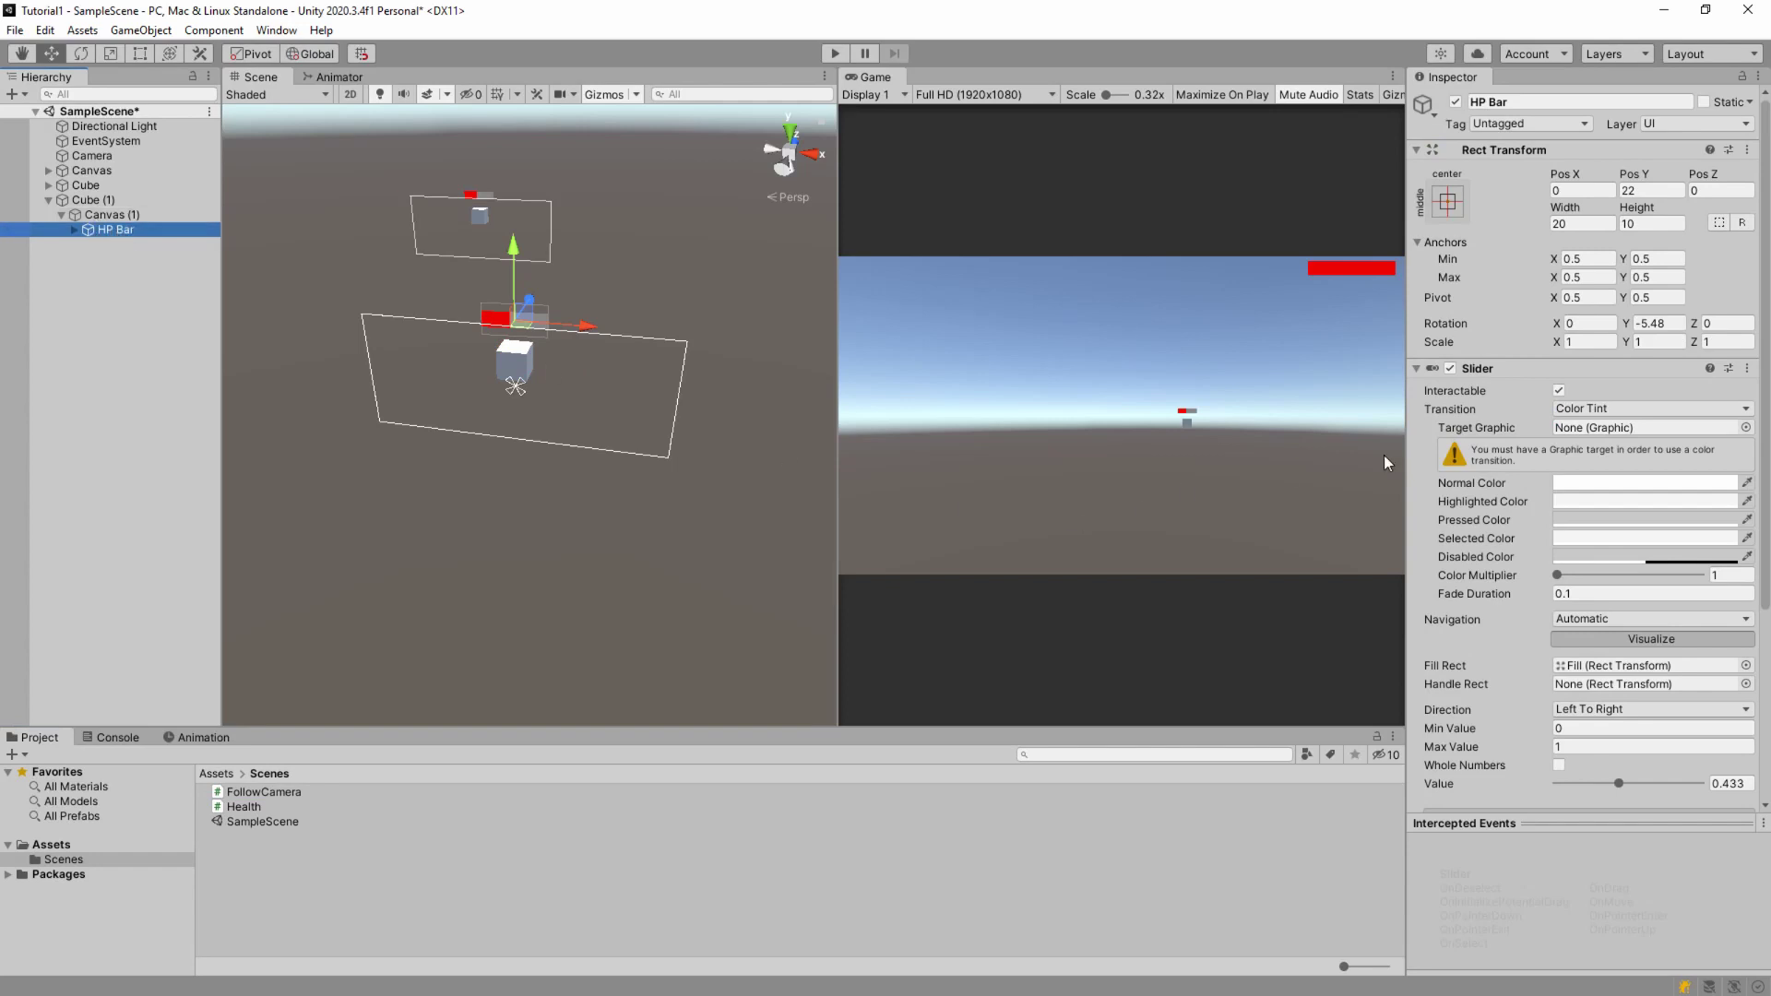
scroll(1542, 766, down, 5)
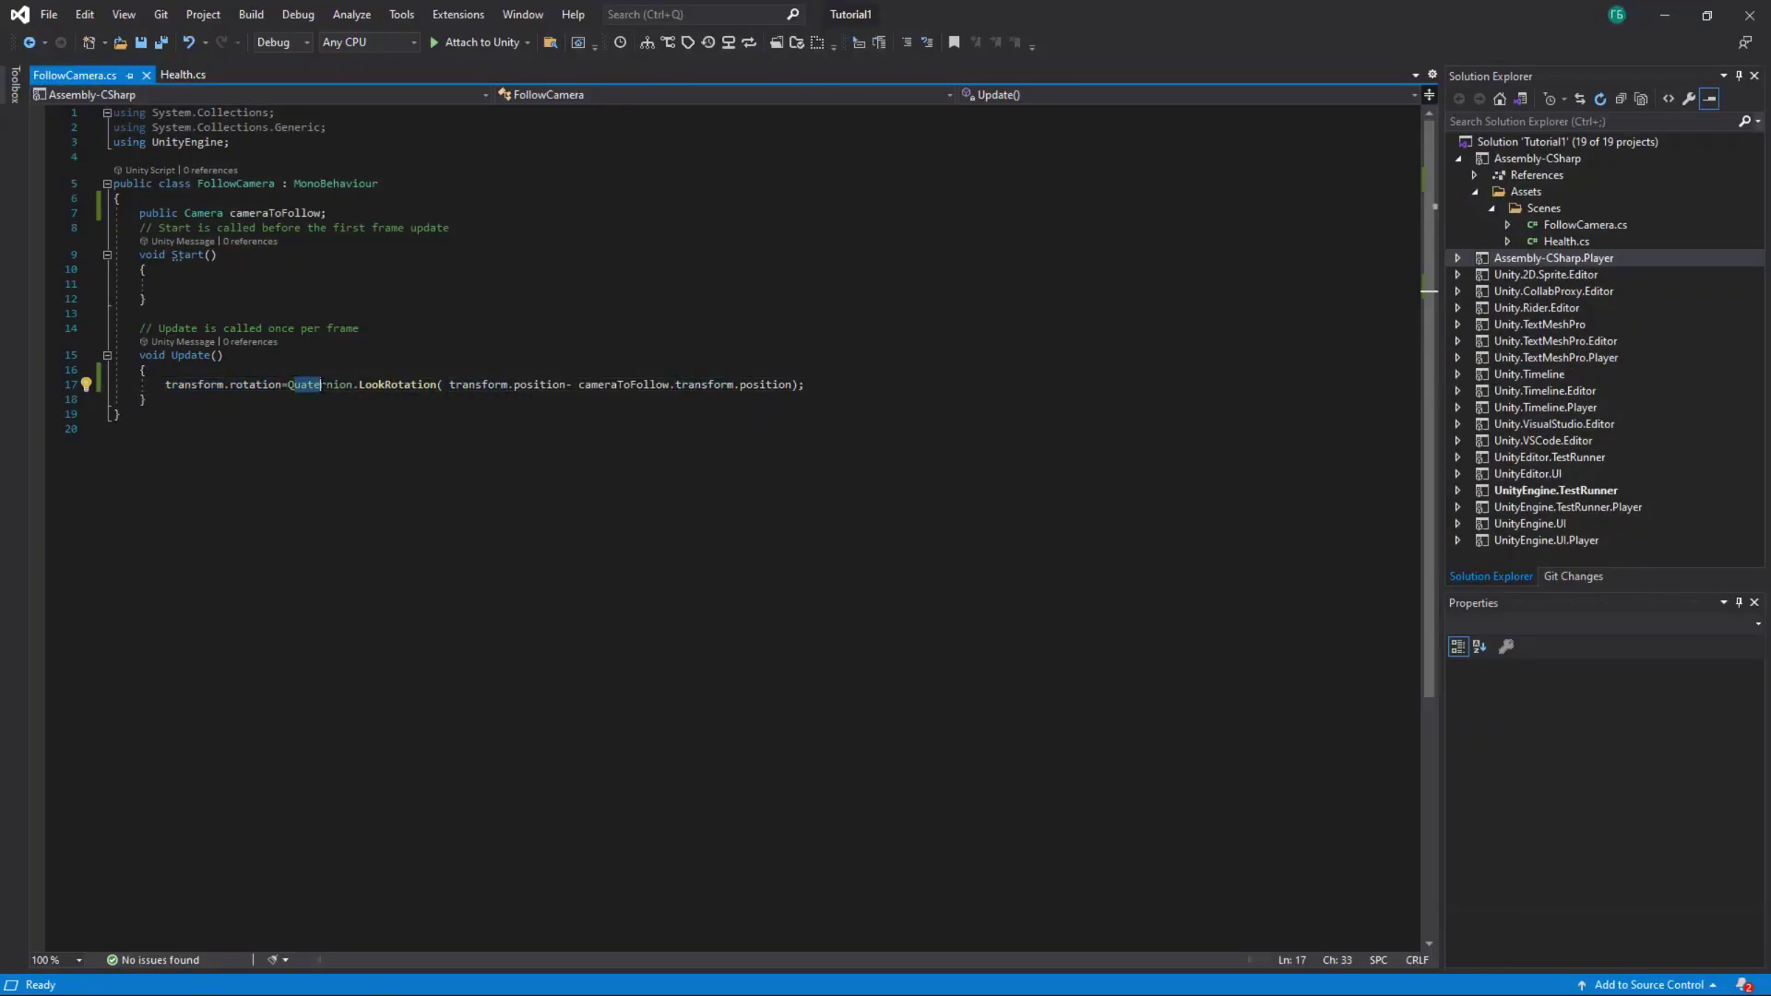
- Examine the Quaternion.LookRotation call and its transform.position minus cameraToFollow.transform.position argument in FollowCamera.cs
drag(282, 385, 437, 384)
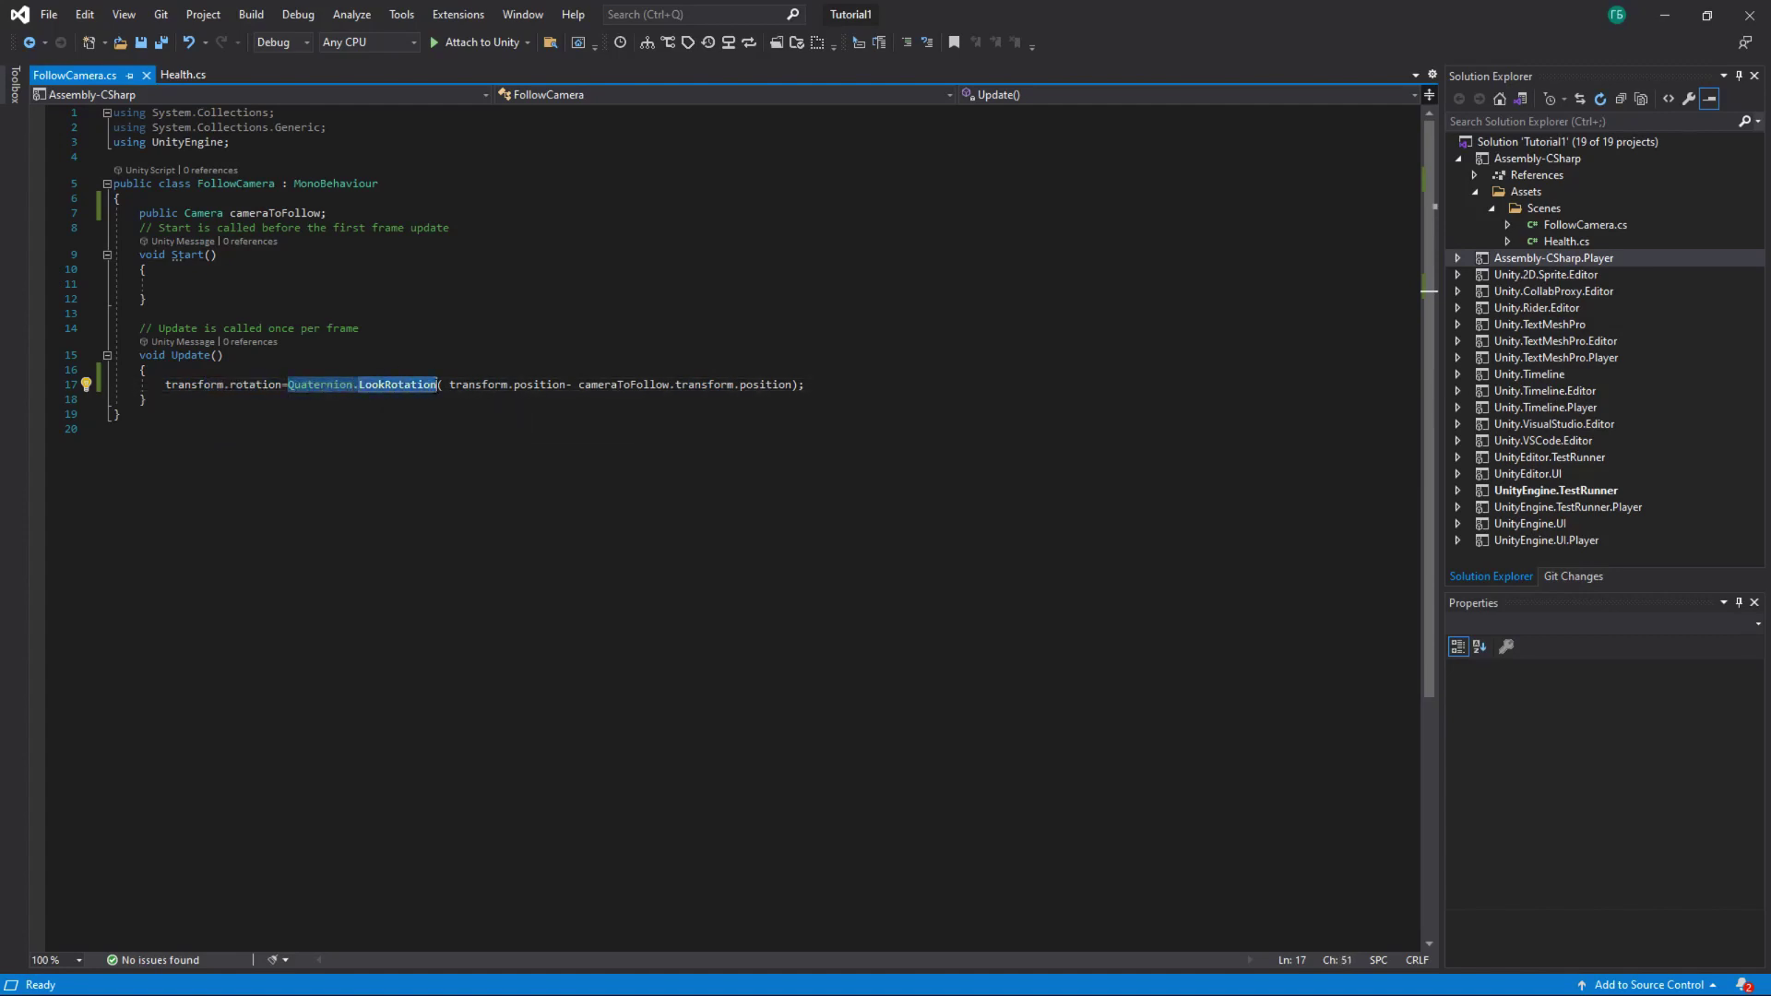
click(423, 385)
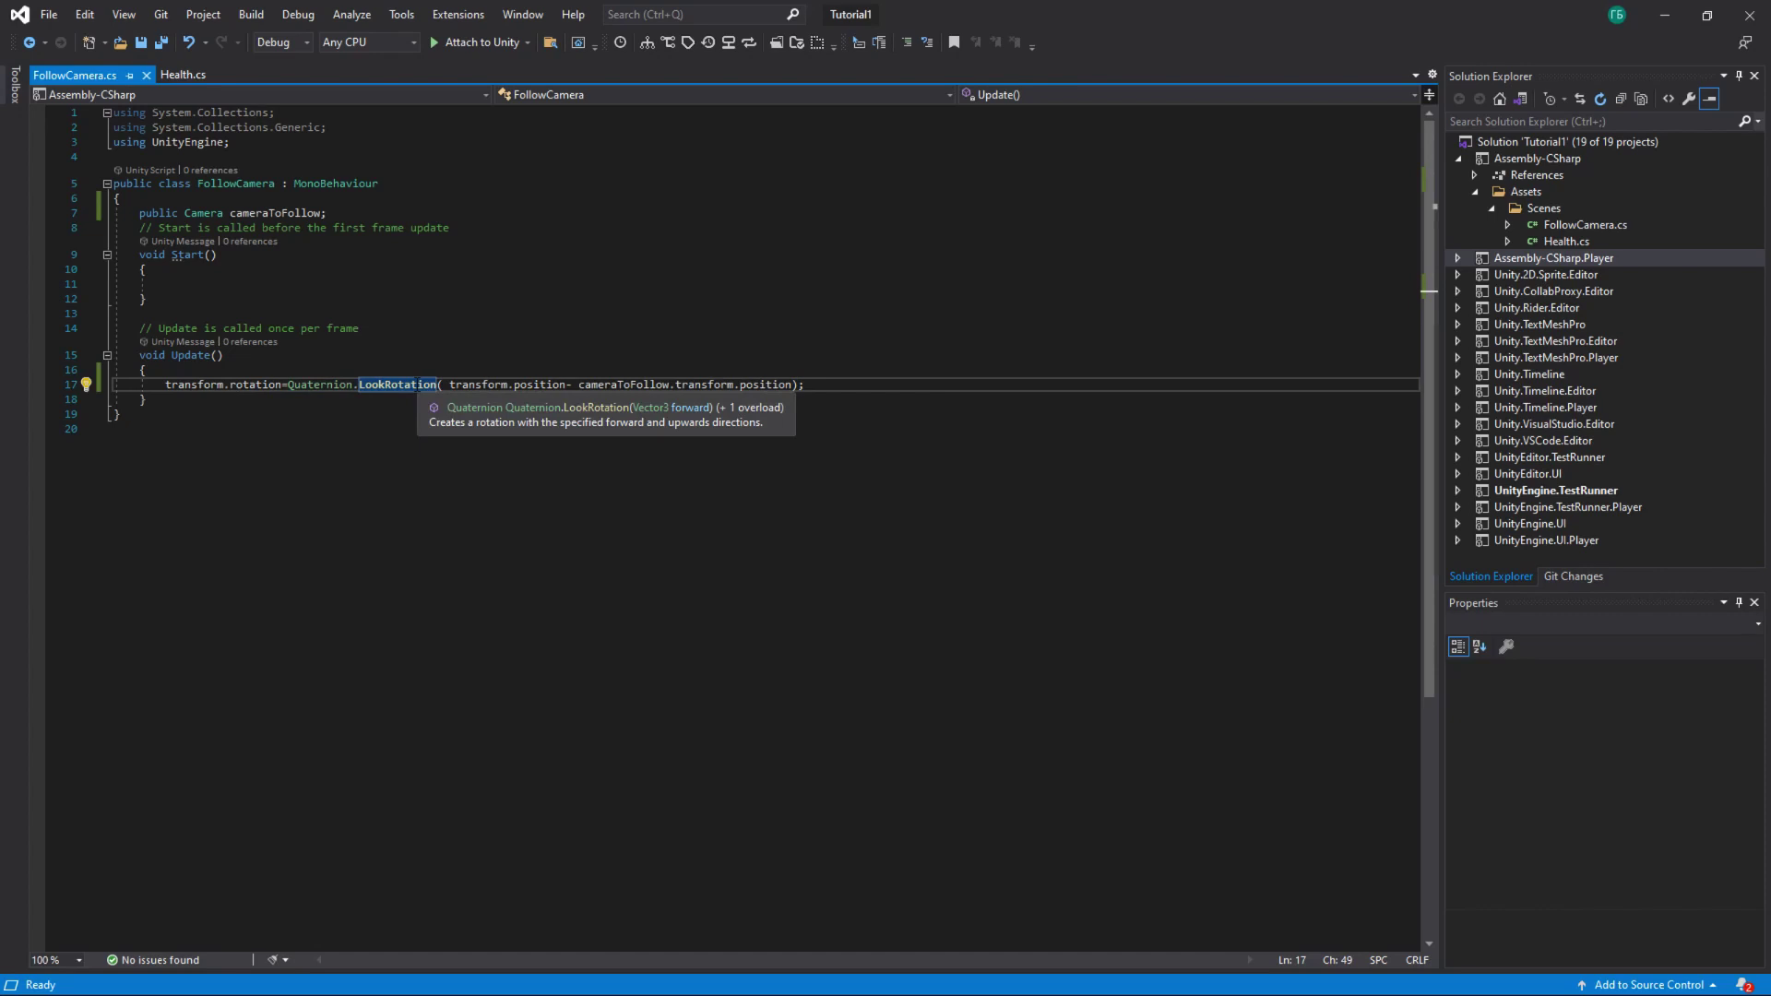
click(514, 385)
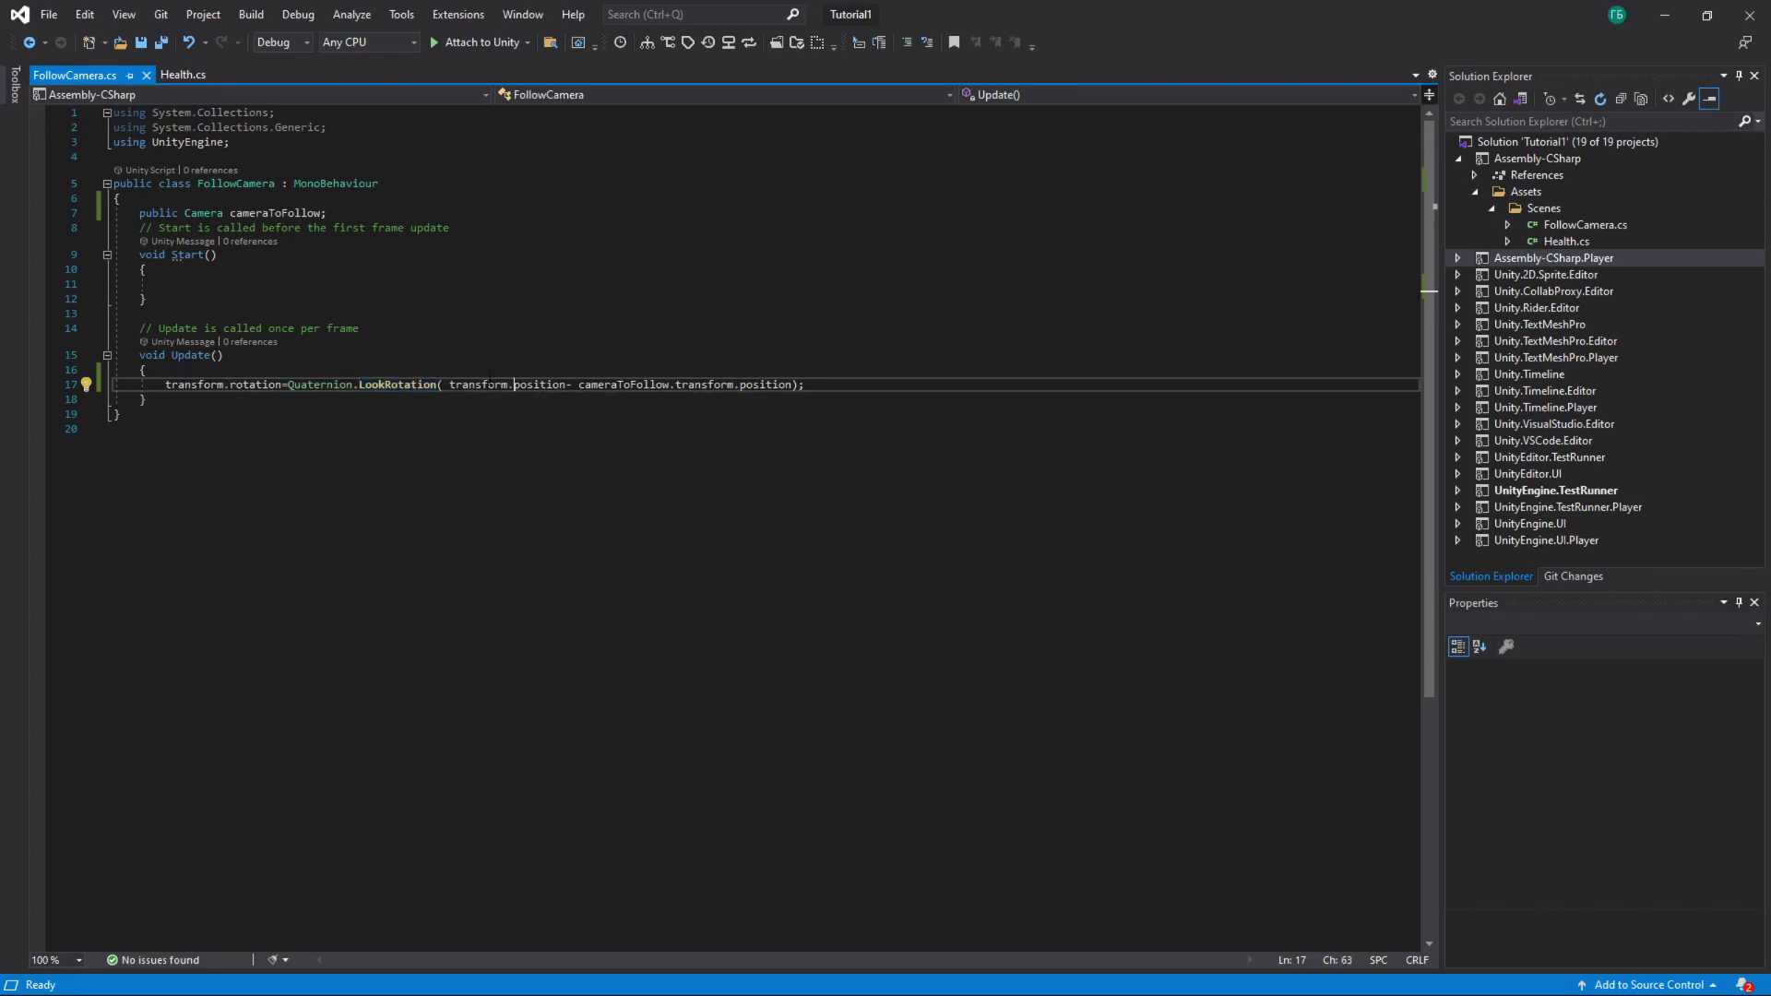
drag(450, 384, 790, 391)
click(518, 385)
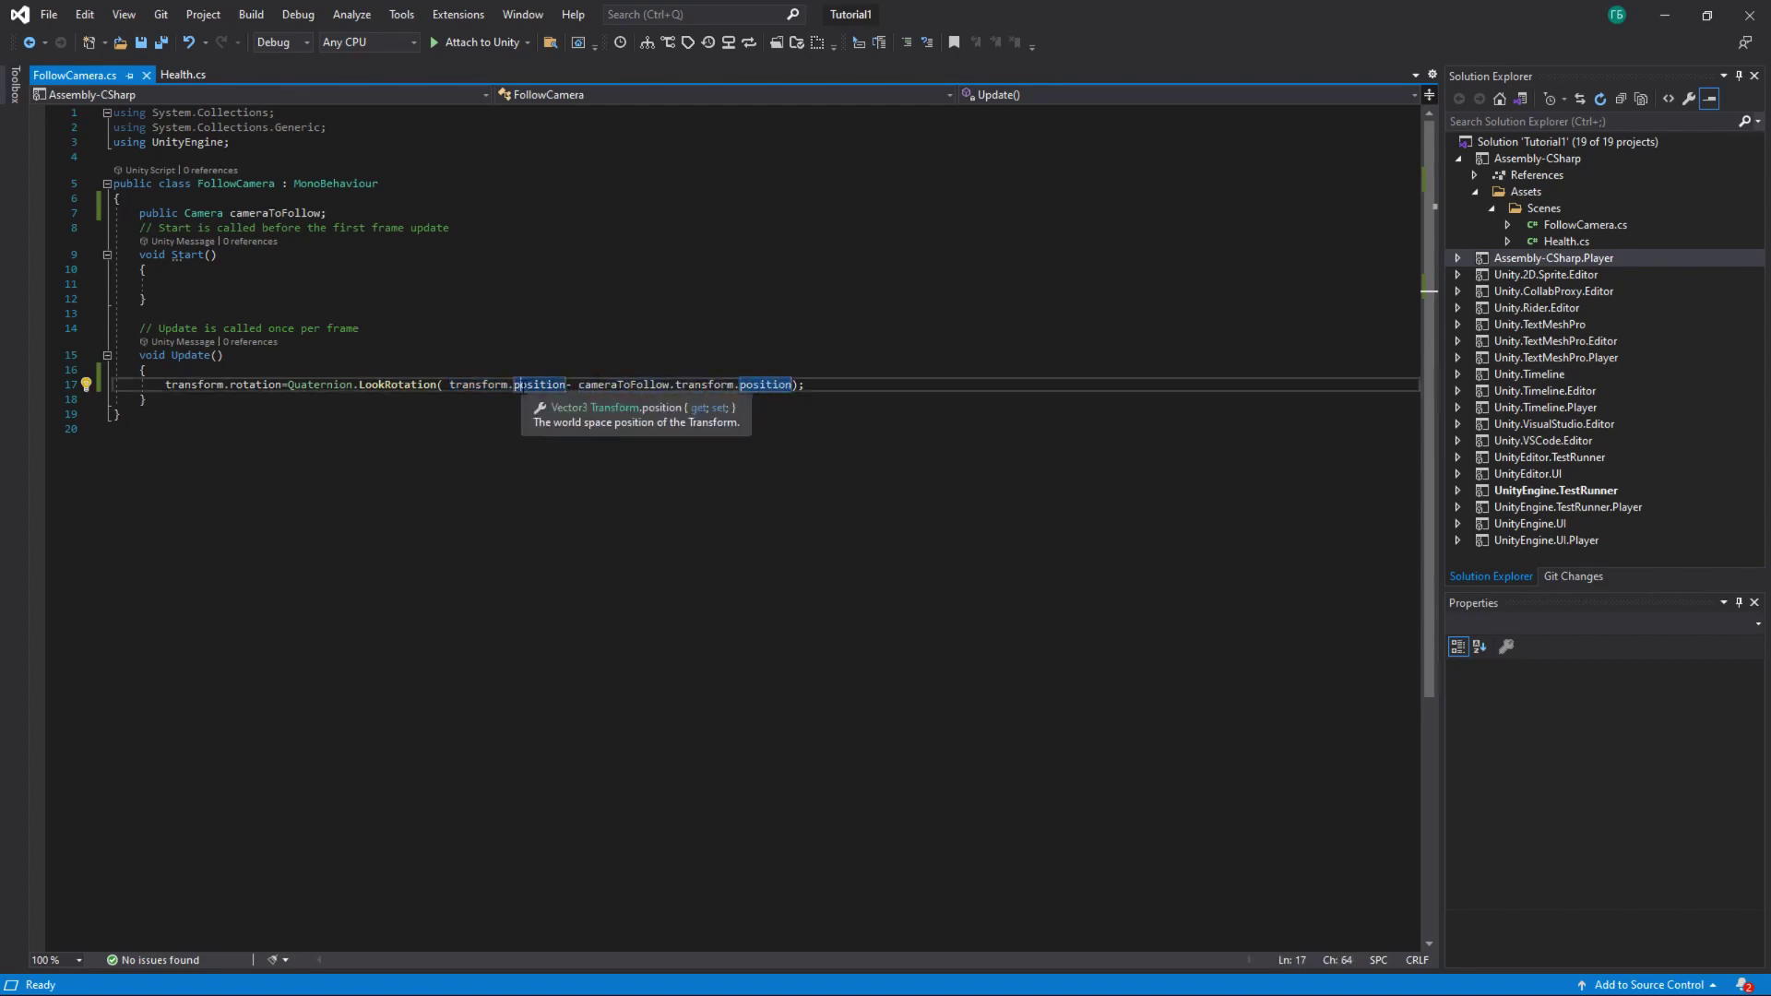
drag(450, 384, 572, 384)
click(782, 384)
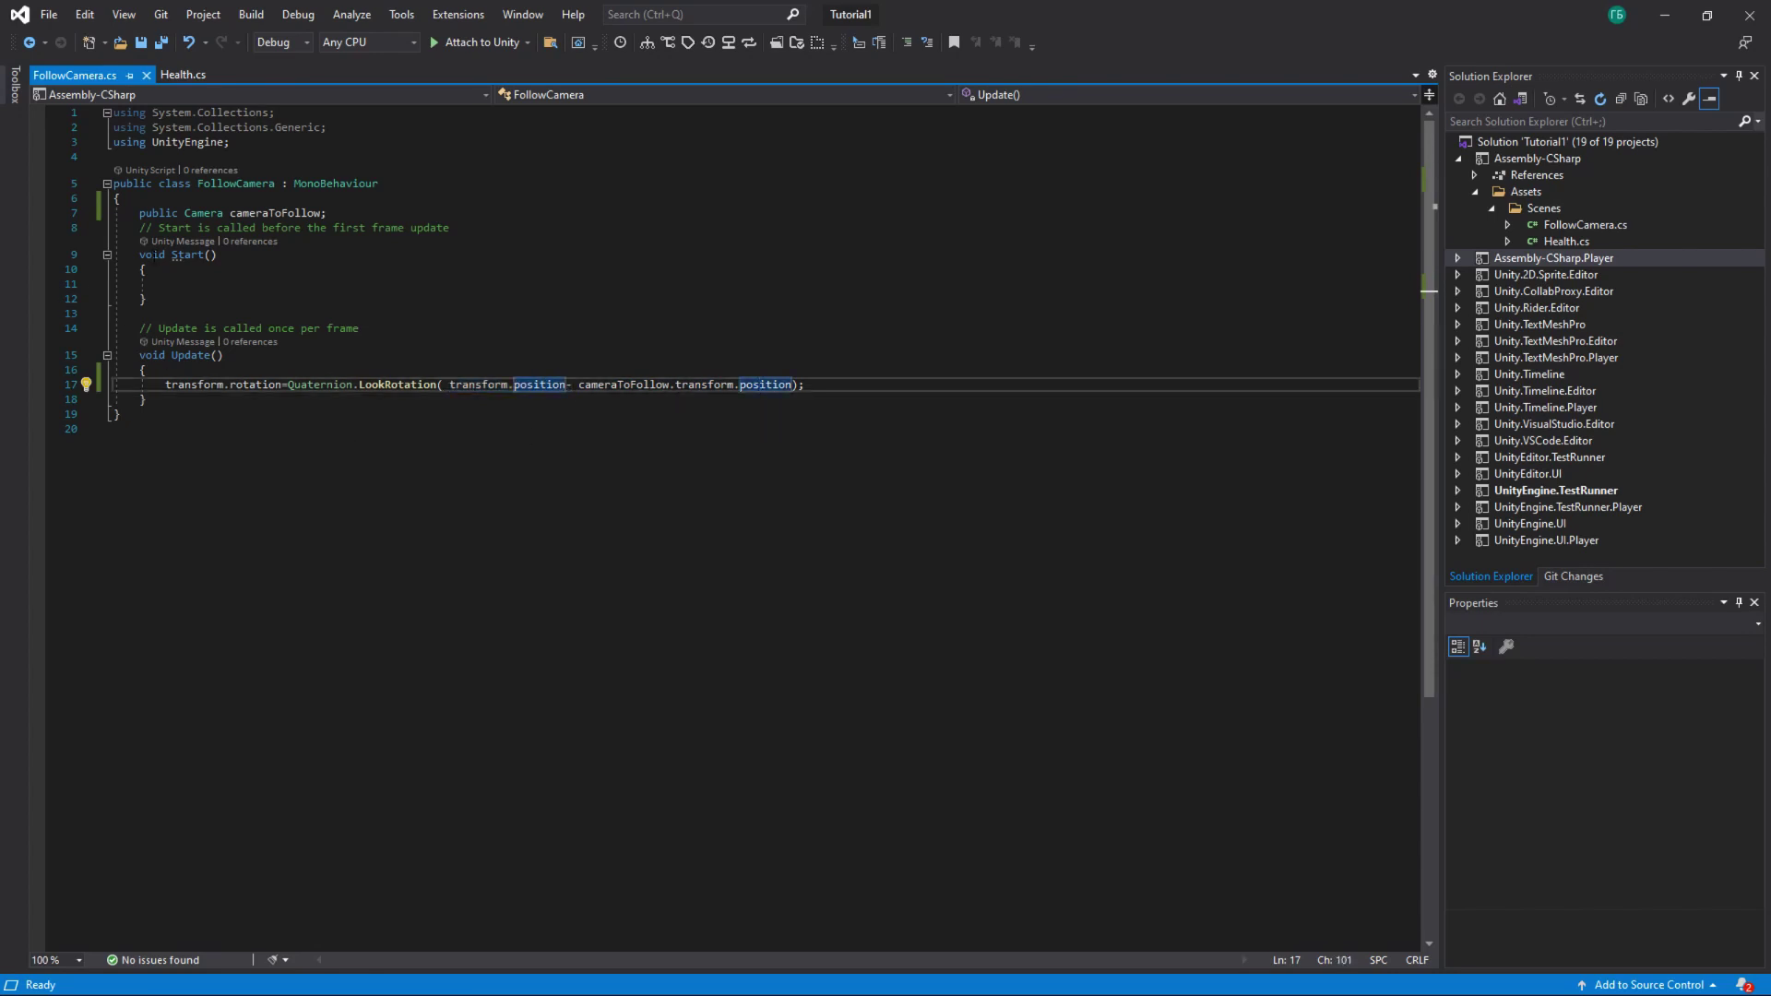
- Switch back to Unity and compare the components of Canvas (1), Canvas and the HP Bar under Canvas
click(1665, 15)
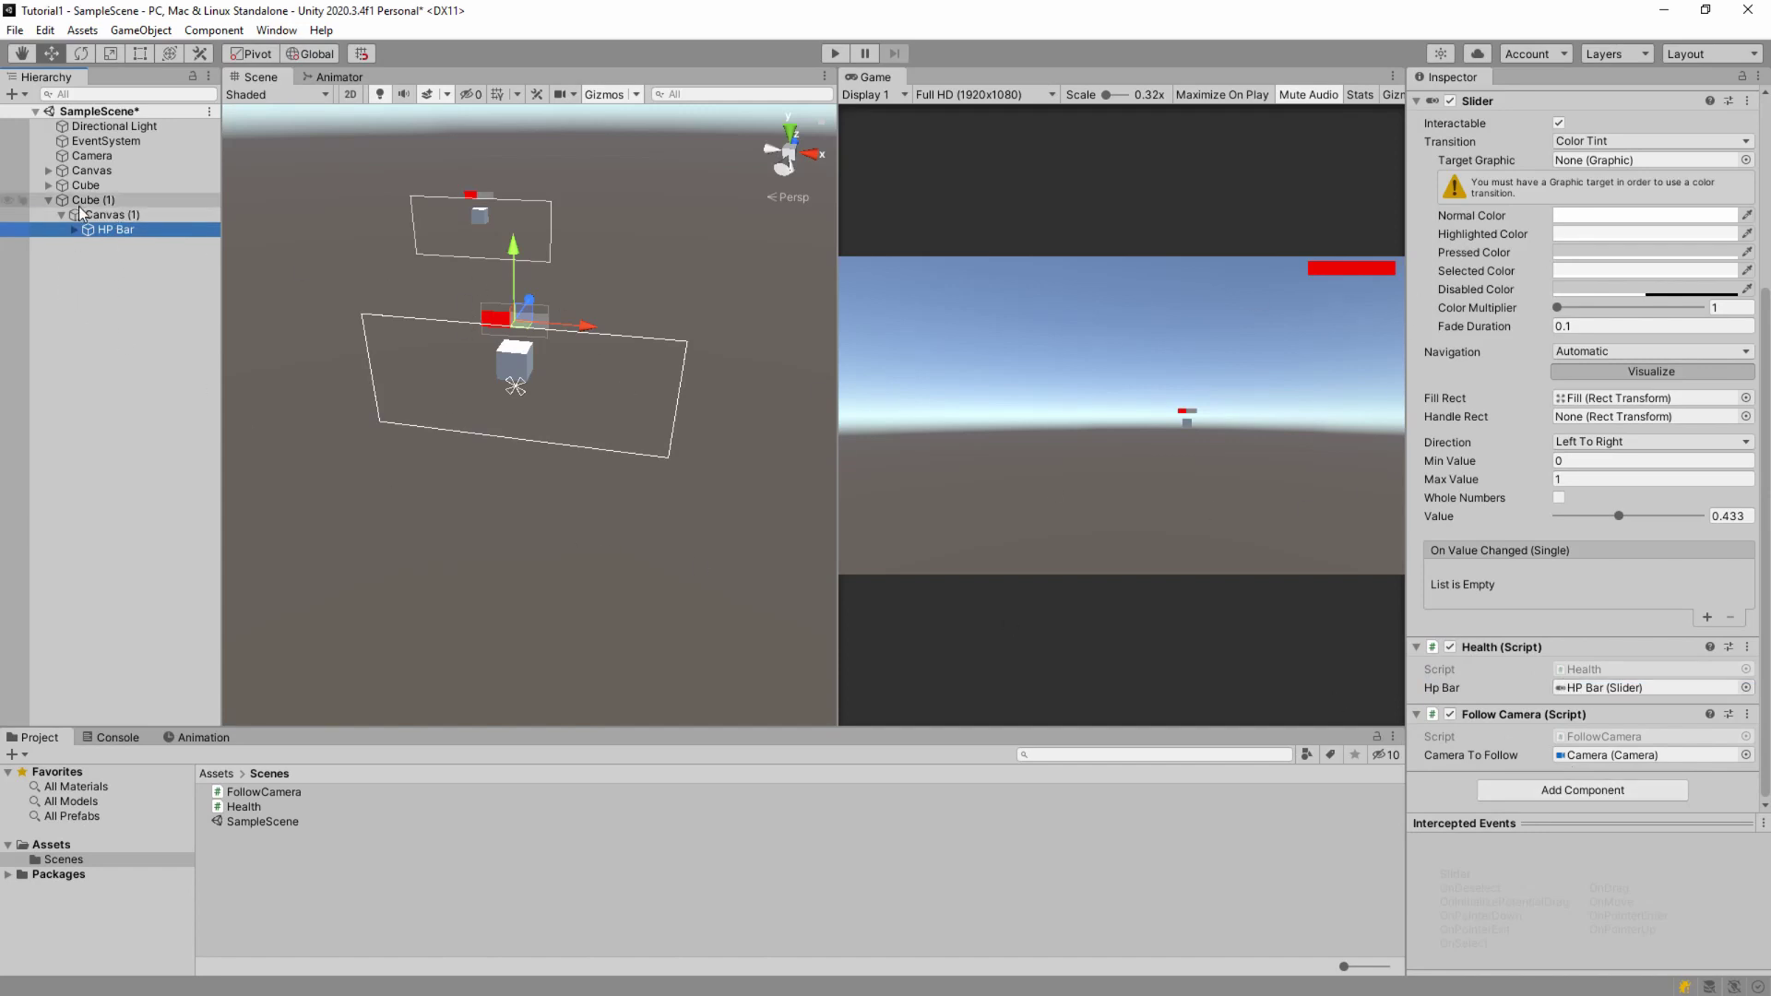
click(110, 214)
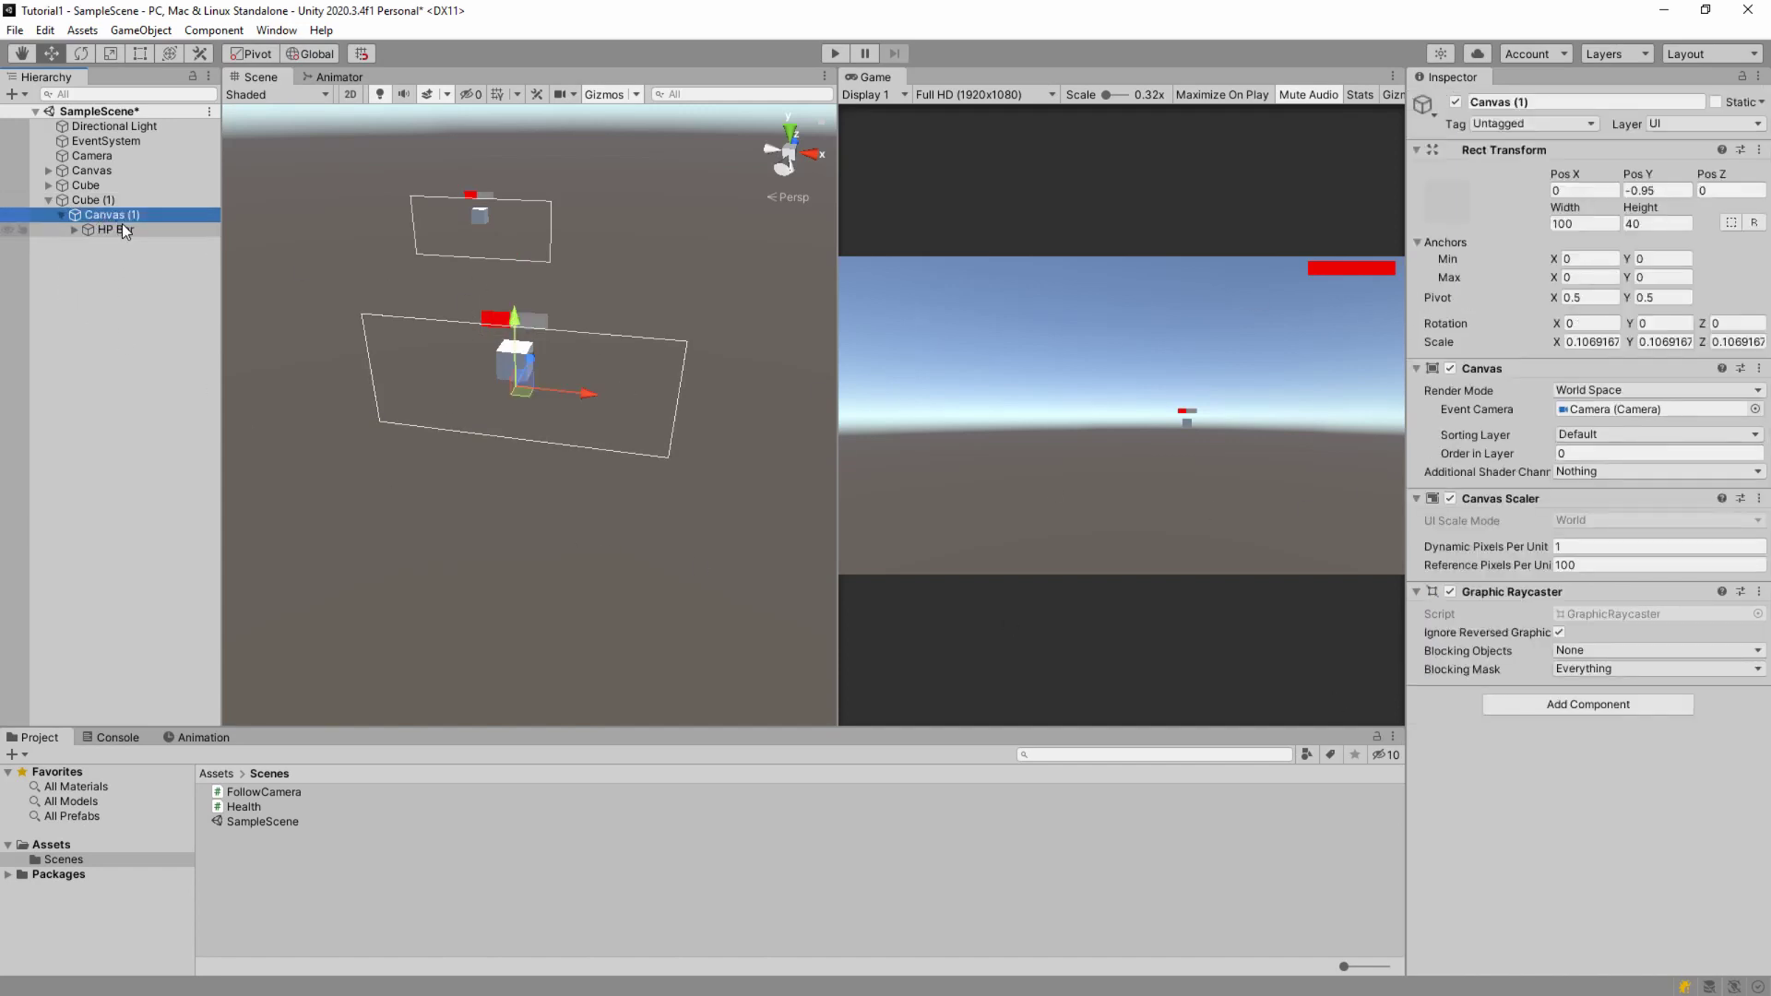
click(96, 173)
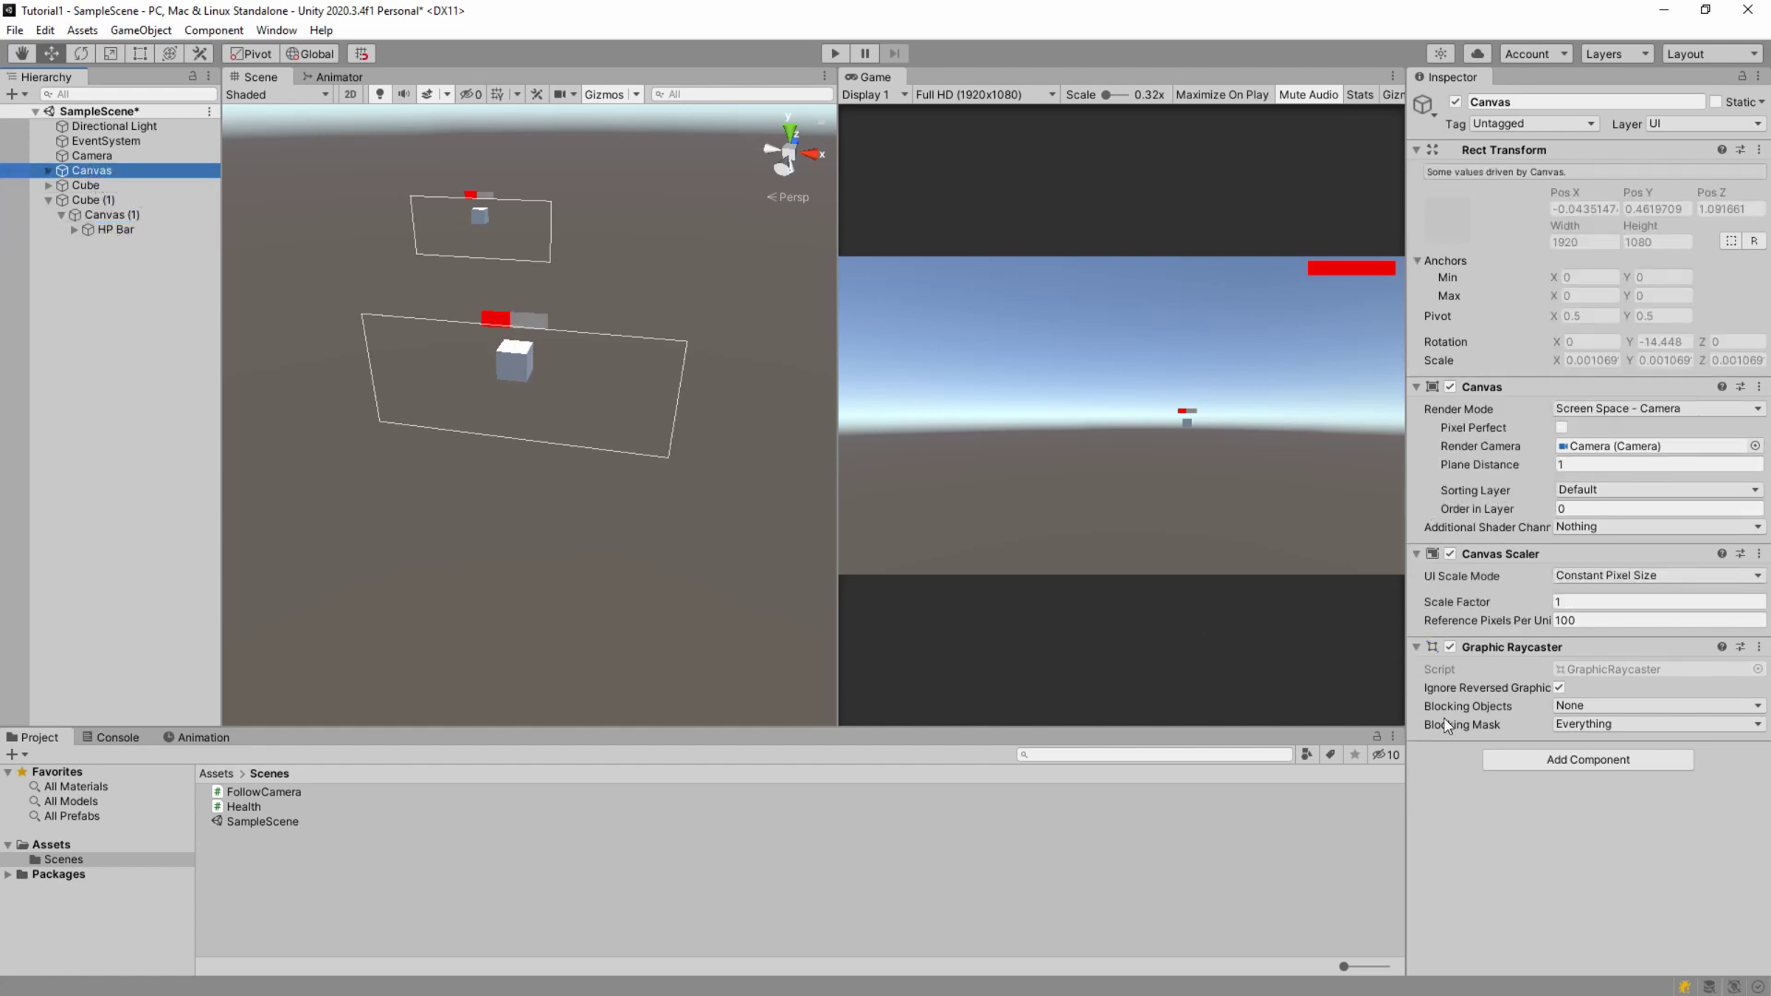
click(48, 171)
click(91, 186)
scroll(1652, 770, down, 4)
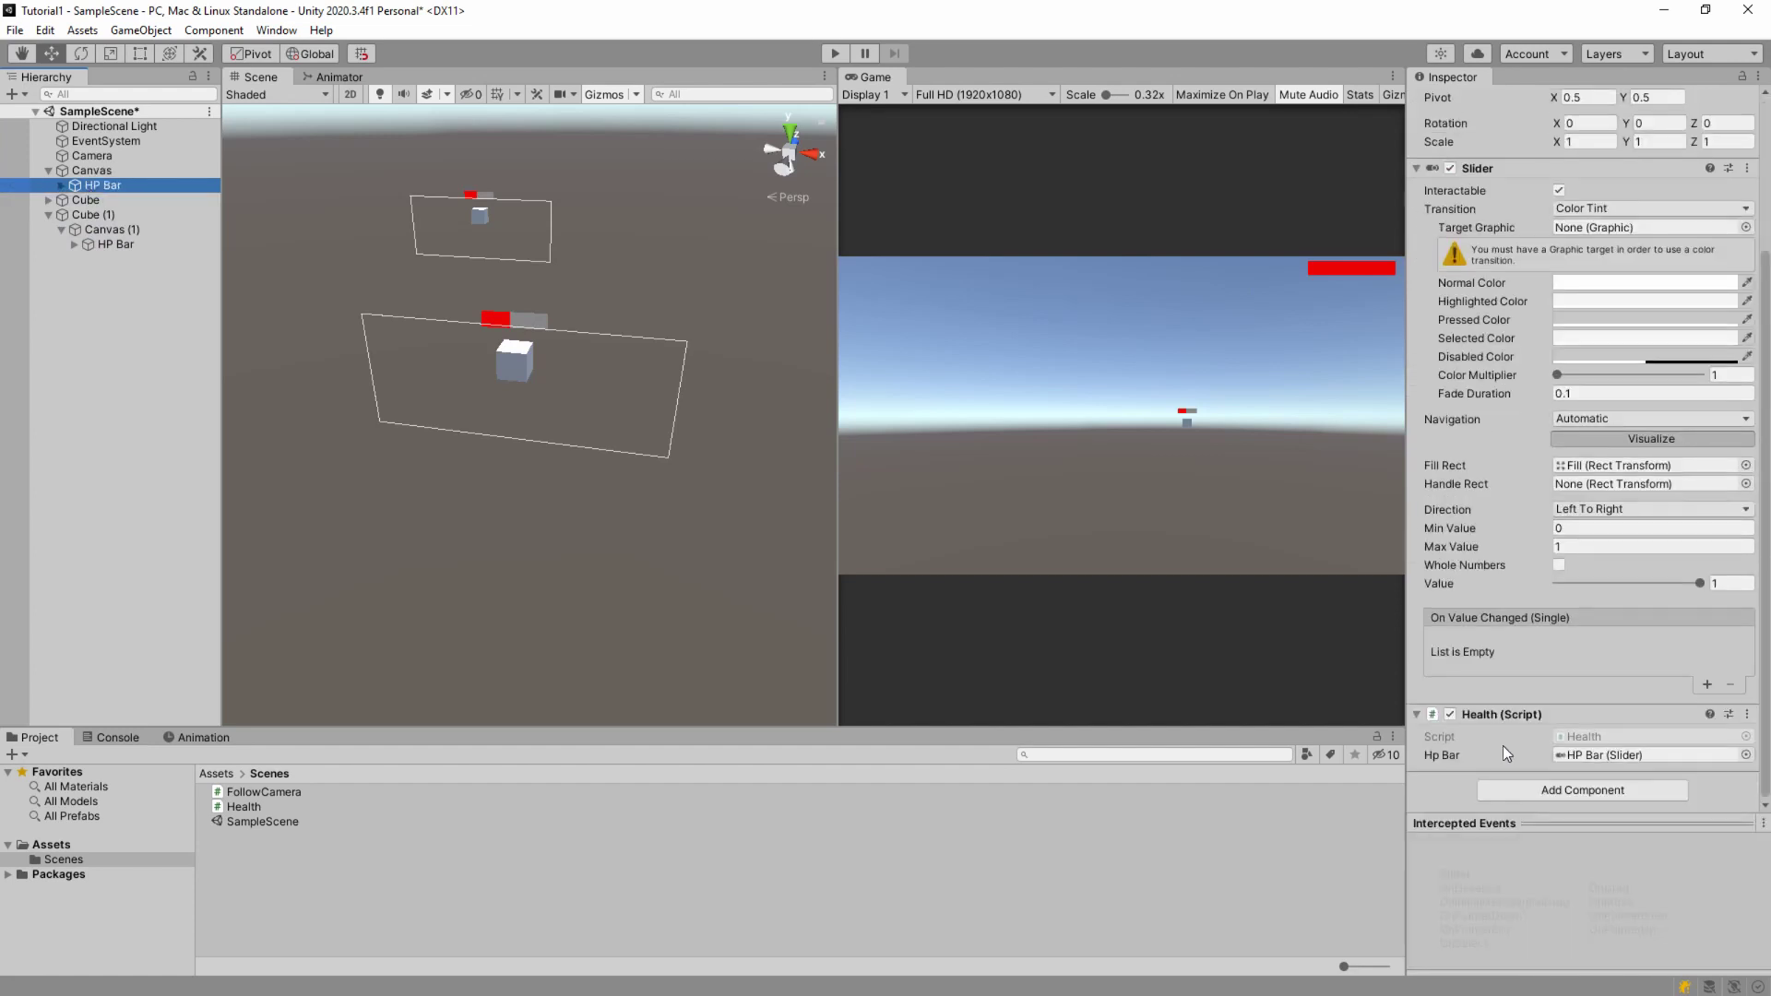
- Run the scene with a widened Game view and move the Camera near Cube (1), to about X -2, Y 2.1, Z 26.2
click(835, 54)
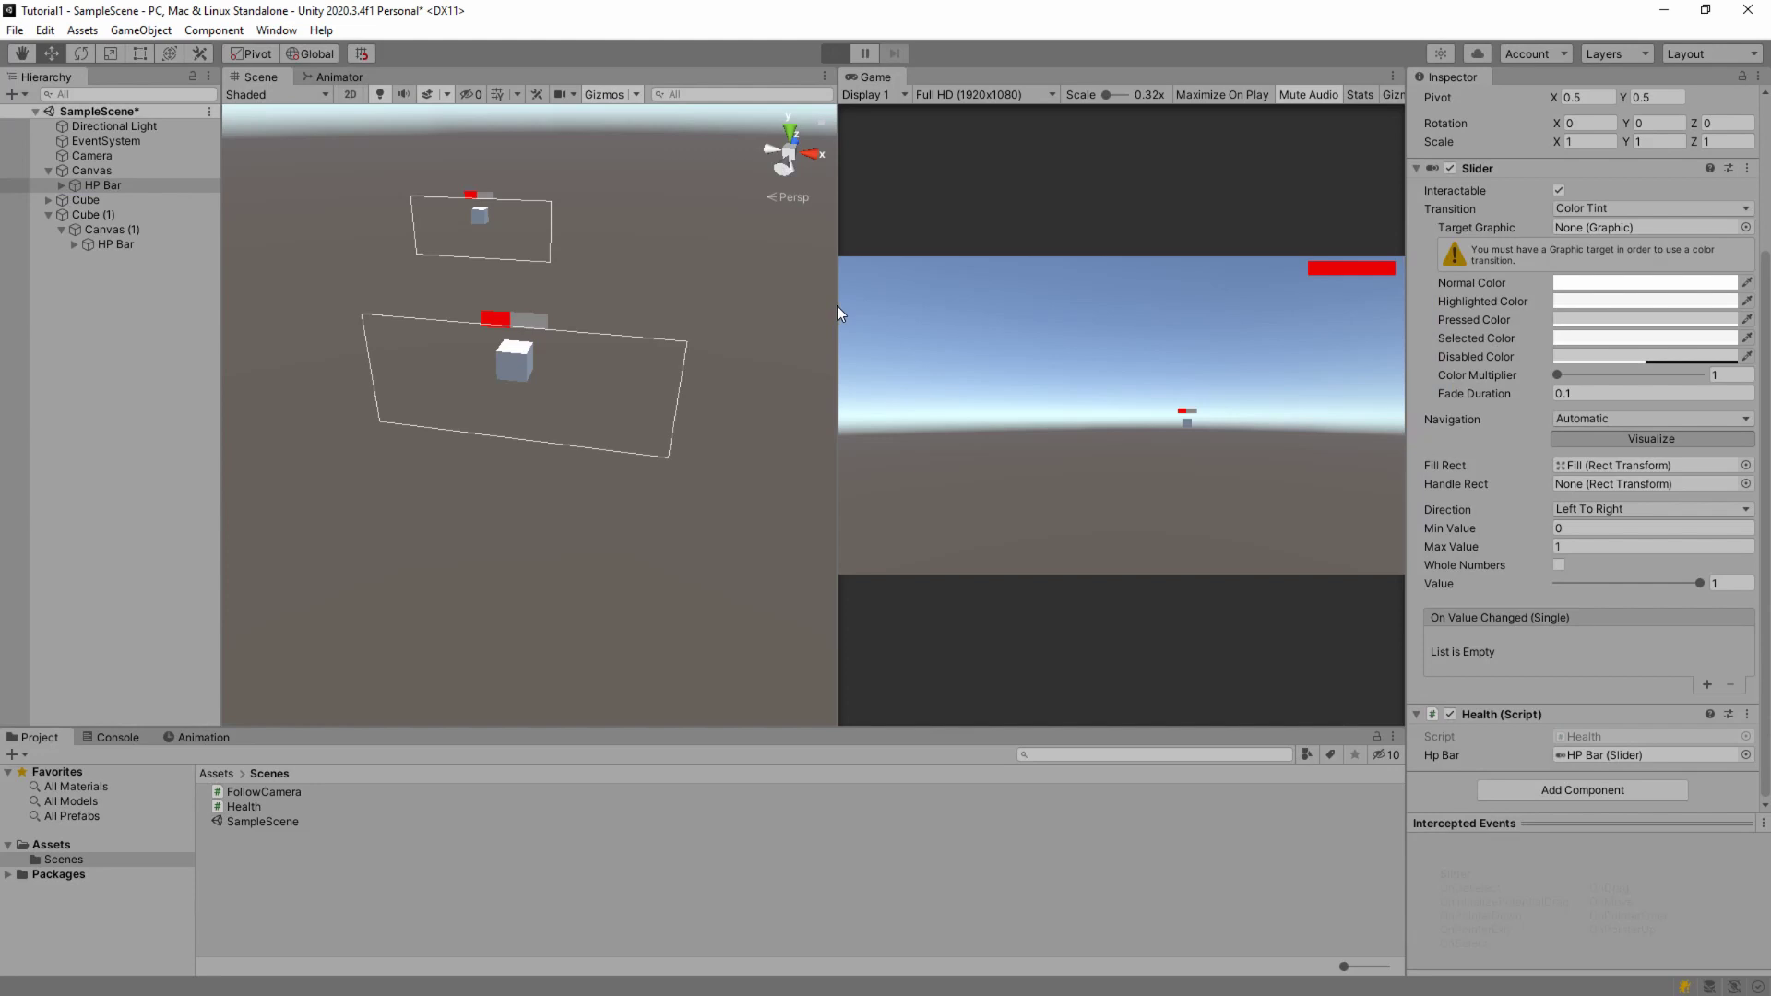
drag(839, 307, 390, 307)
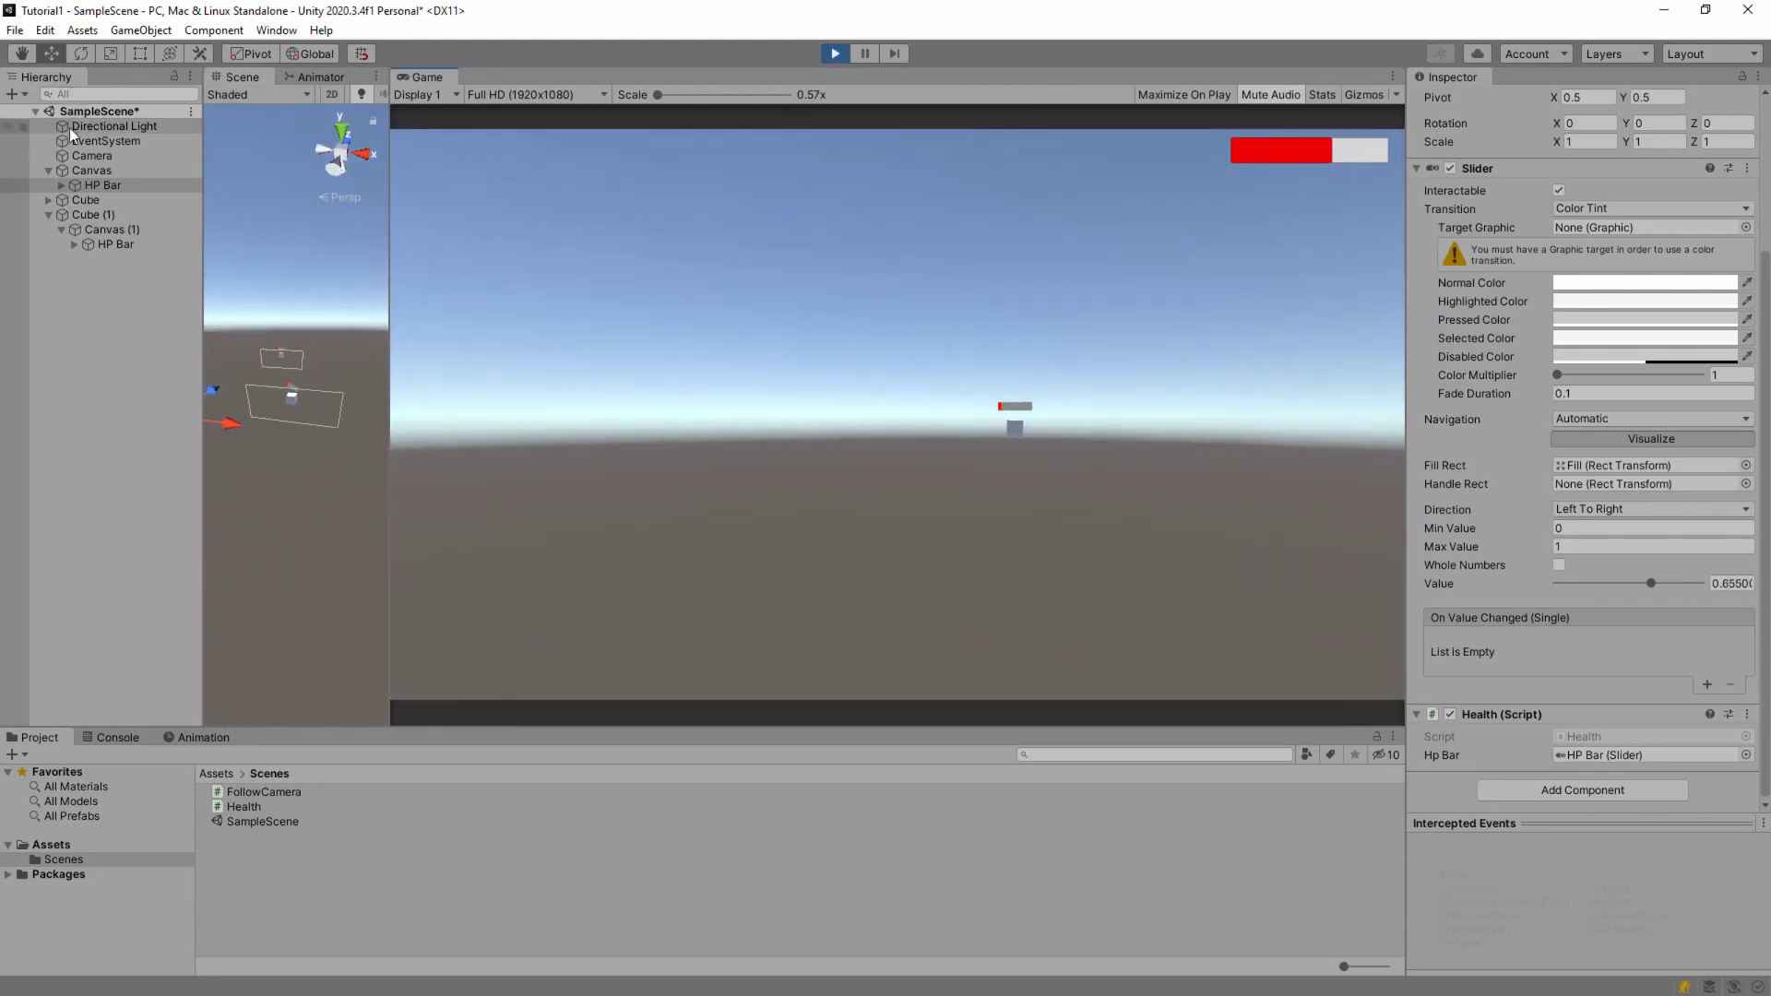
click(91, 155)
drag(306, 421, 347, 380)
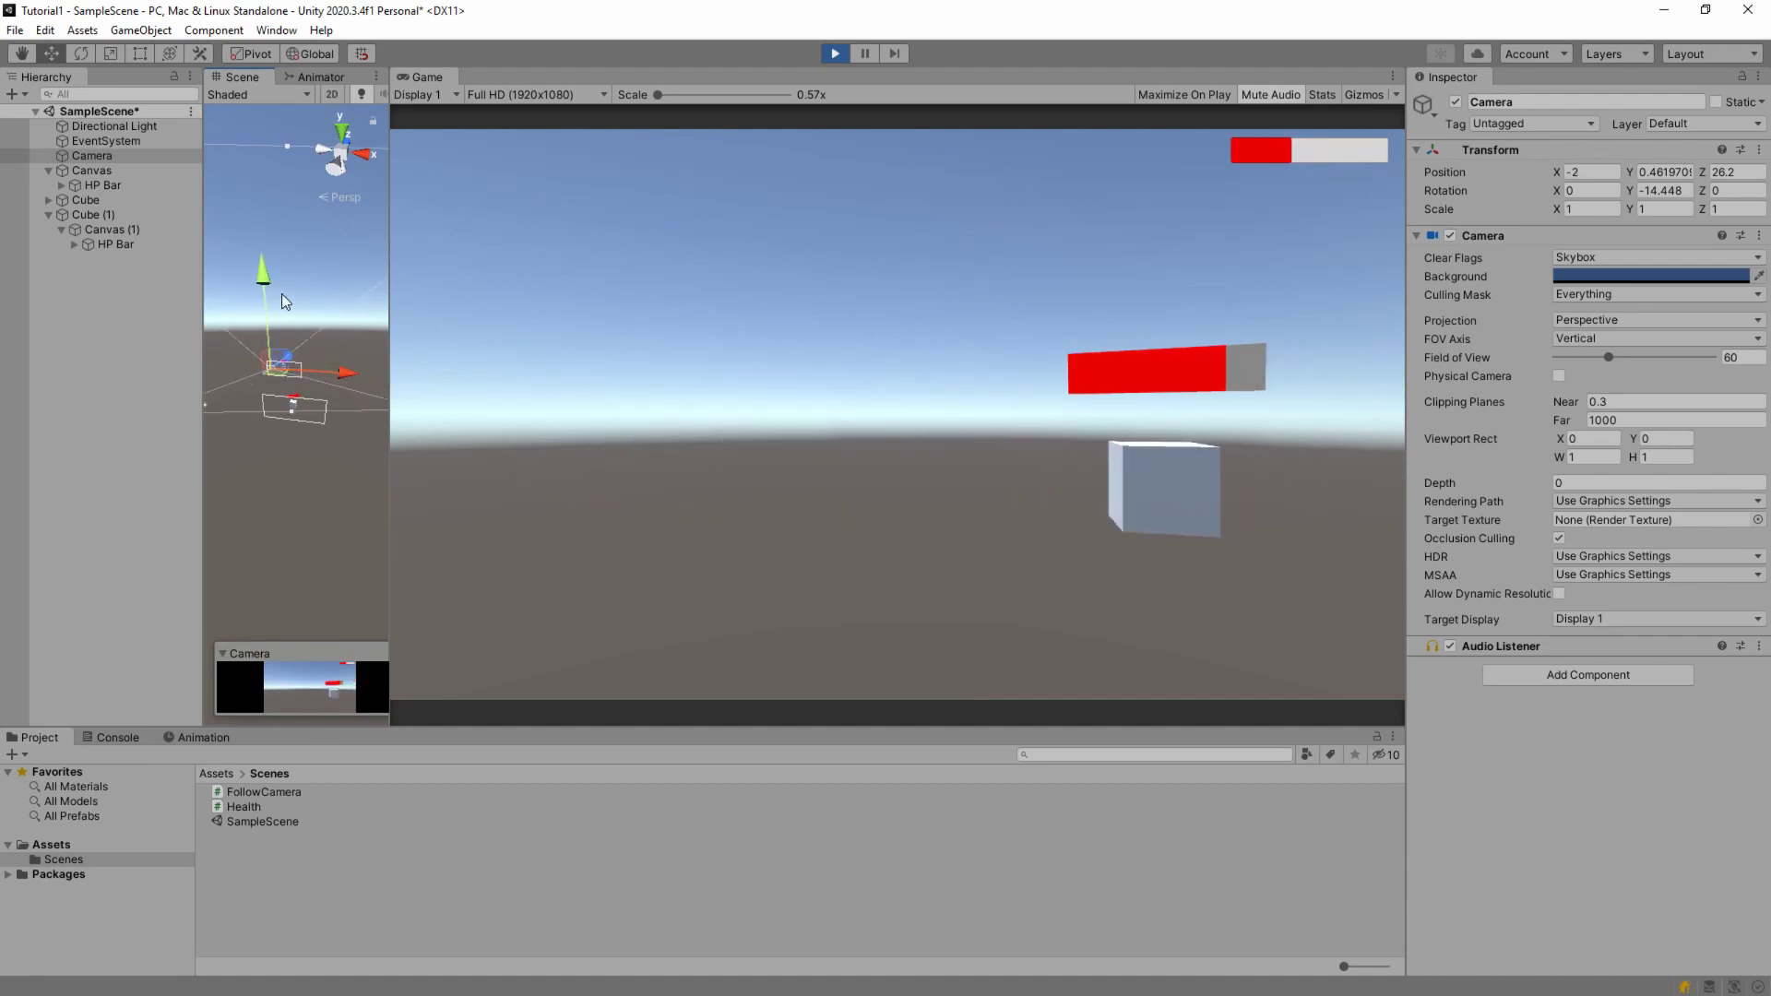
mouse_move(264, 277)
mouse_down()
mouse_move(260, 238)
mouse_move(263, 278)
mouse_up()
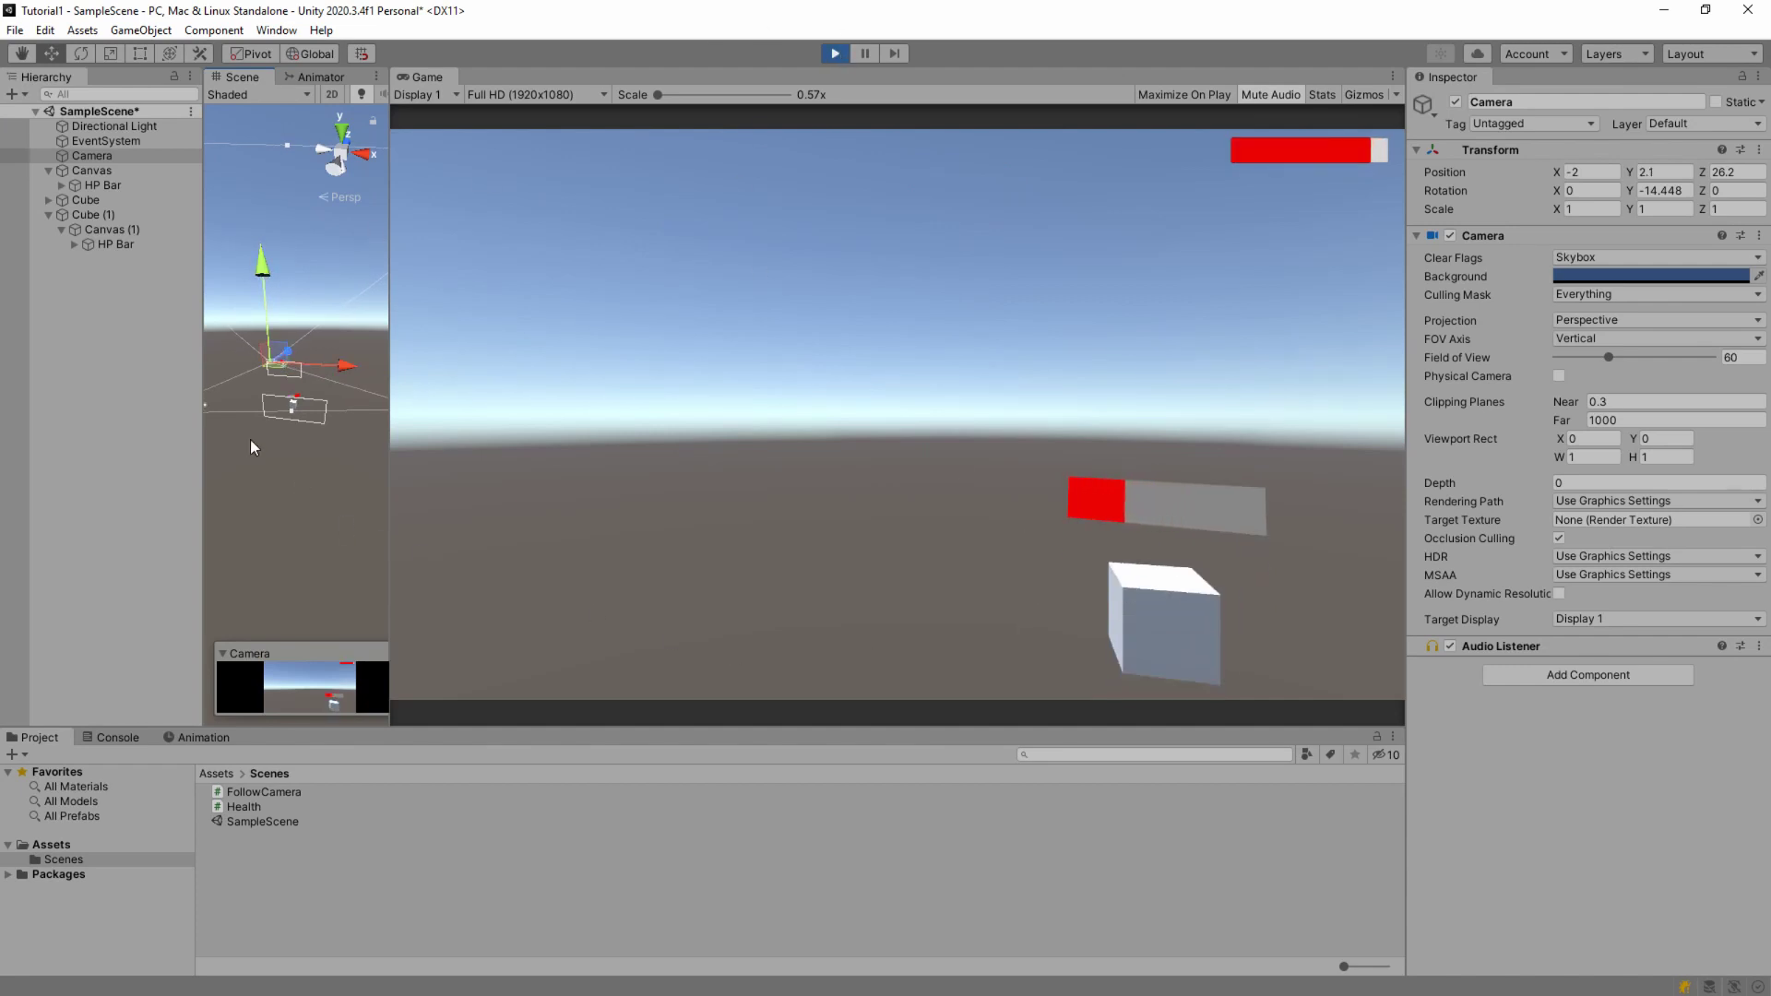
- Examine the Health script's code in the running scene and stop play mode
click(261, 804)
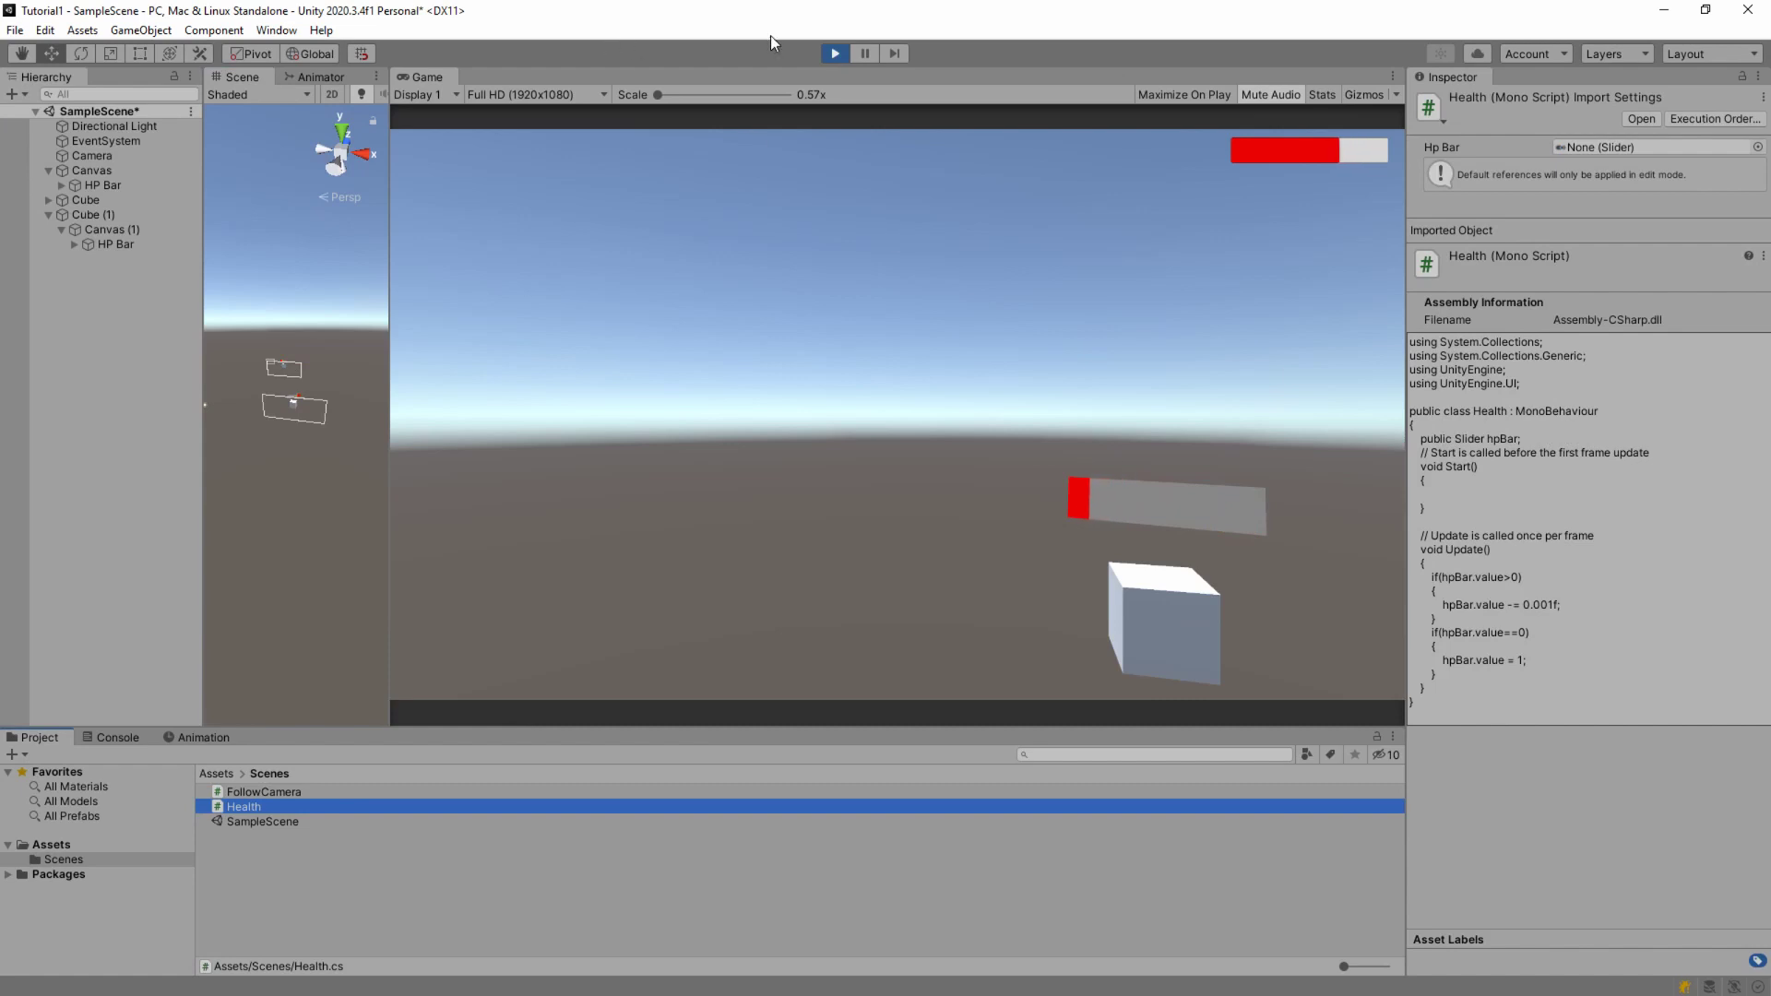
click(836, 53)
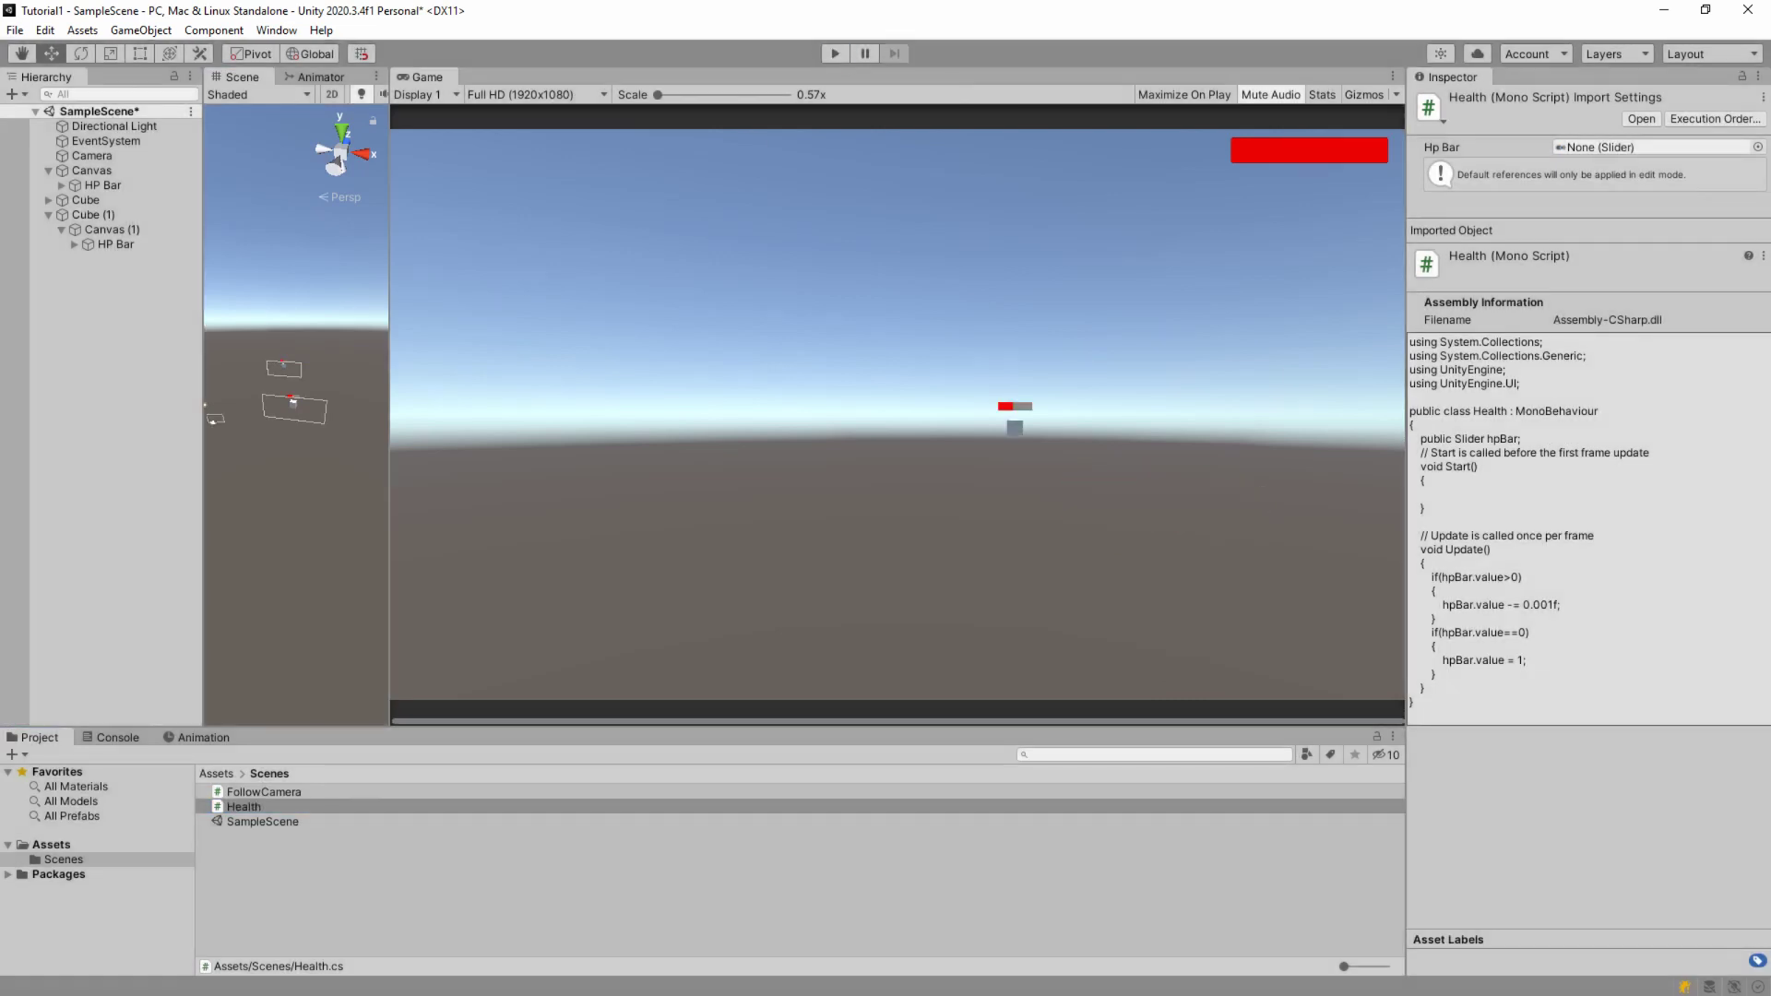